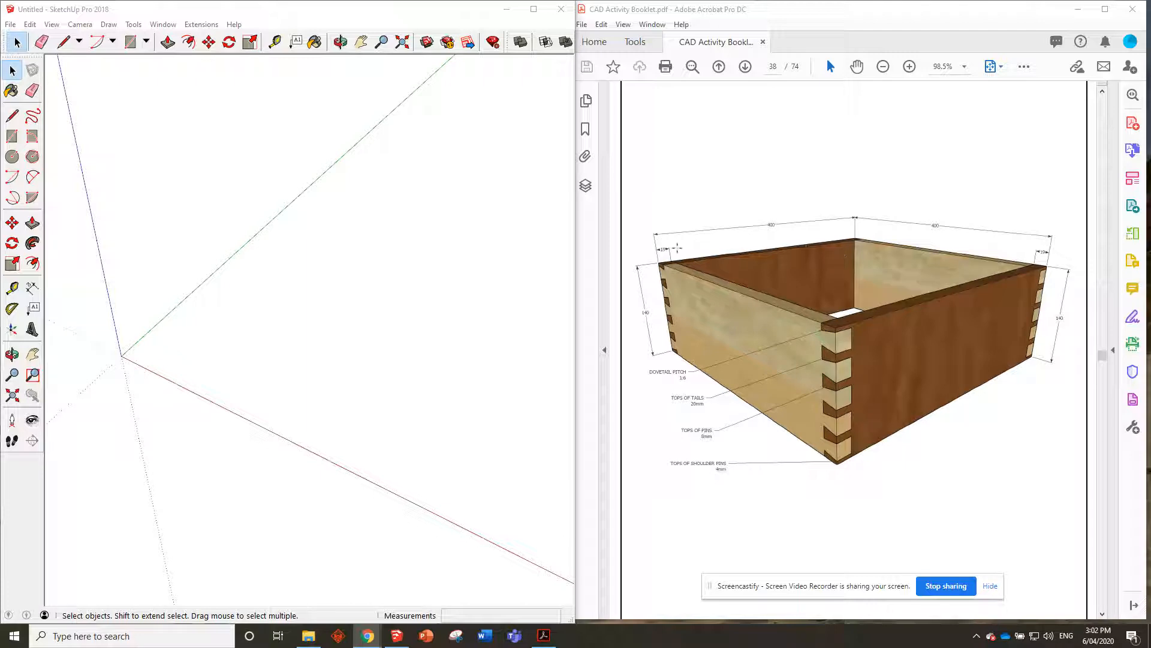
# - Draw a 400 × 19 mm rectangle on the ground starting at the origin, with its length along the red axis
pyautogui.keyDown('ctrl'); pyautogui.scroll(3, 680, 397); pyautogui.keyUp('ctrl')
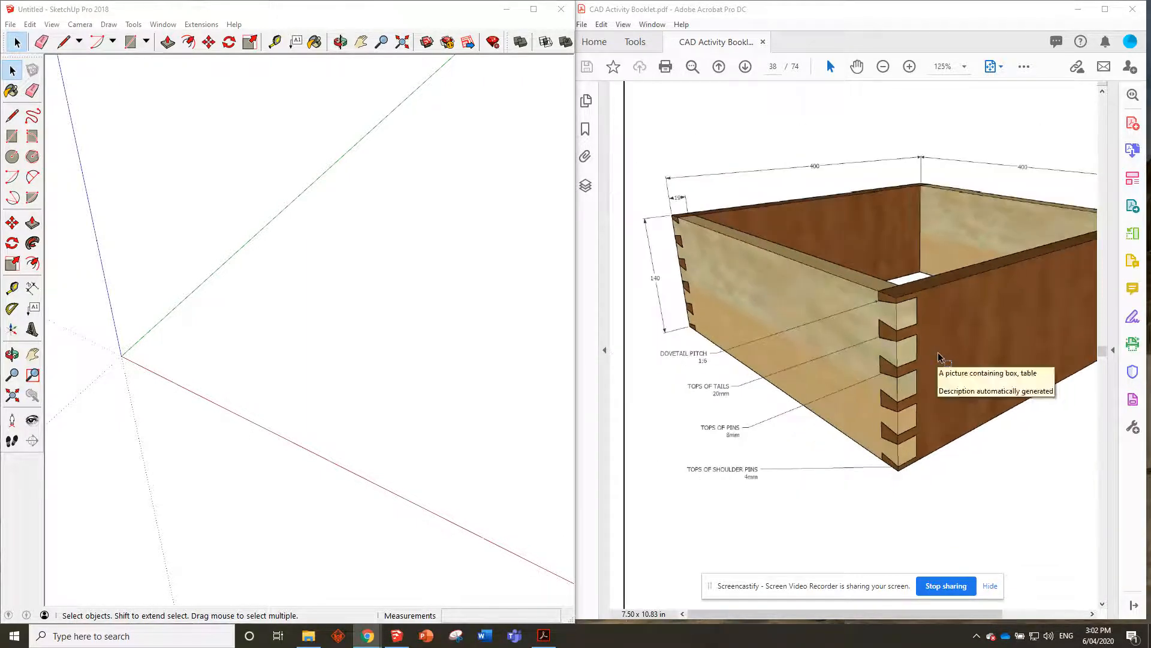
pyautogui.keyDown('ctrl'); pyautogui.scroll(-3, 732, 344); pyautogui.keyUp('ctrl')
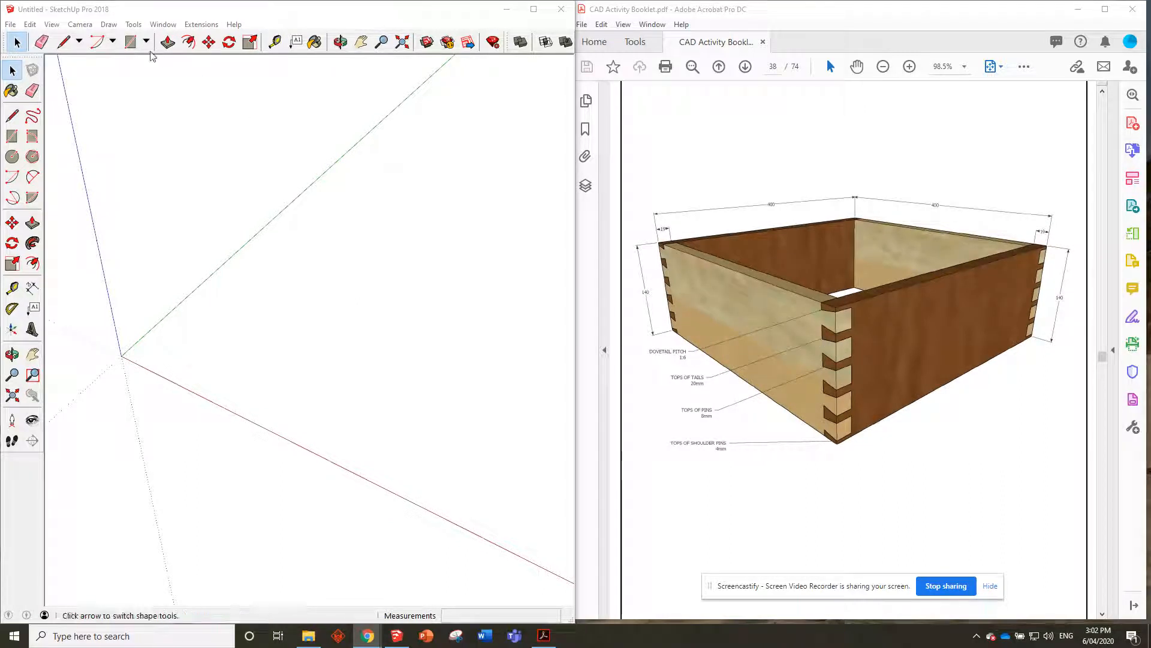
pyautogui.click(130, 41)
pyautogui.click(122, 356)
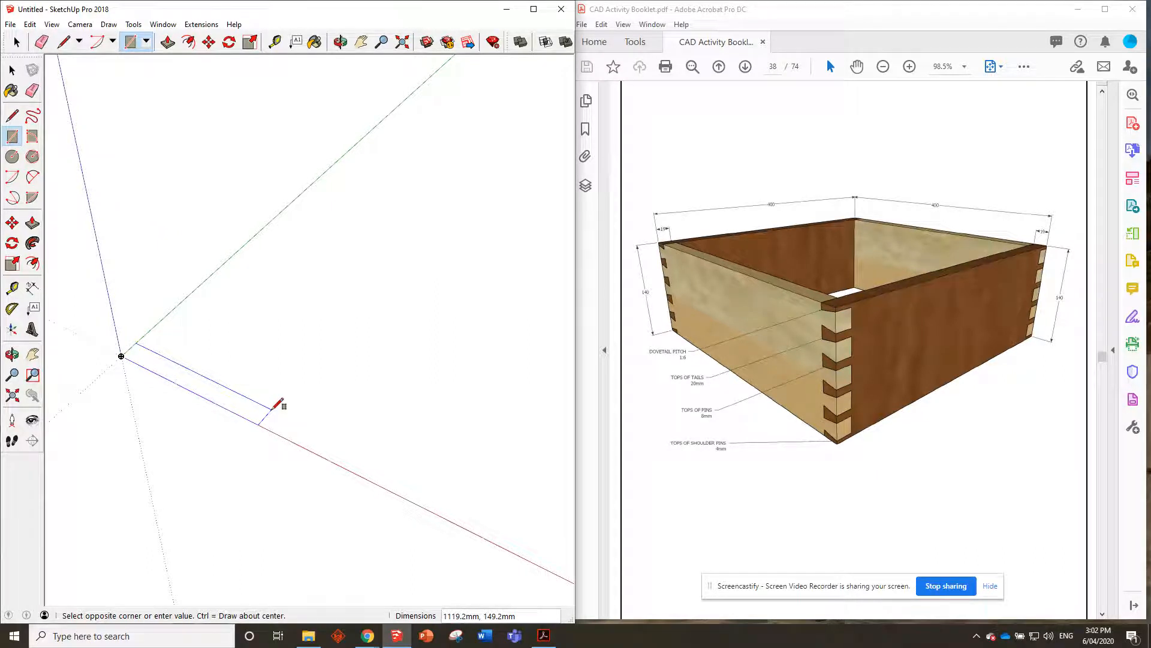
pyautogui.write('400,19')
pyautogui.press('Return')
# - Push/Pull the rectangle up 140 mm to form the first side board
pyautogui.scroll(5, 120, 366)
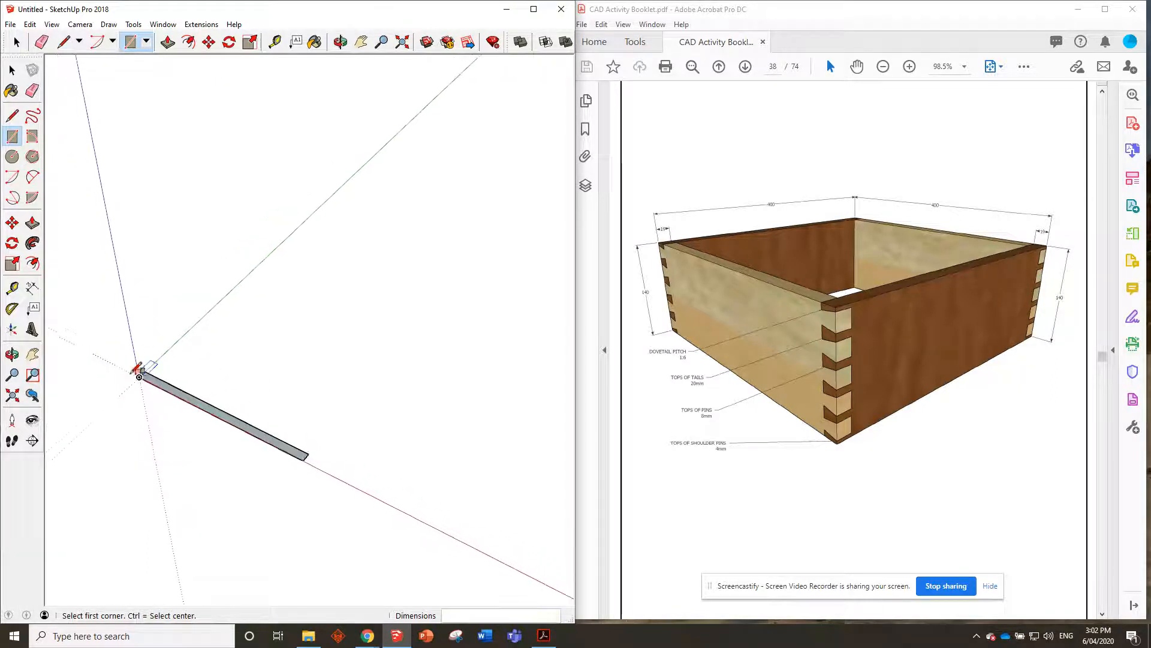
pyautogui.click(168, 41)
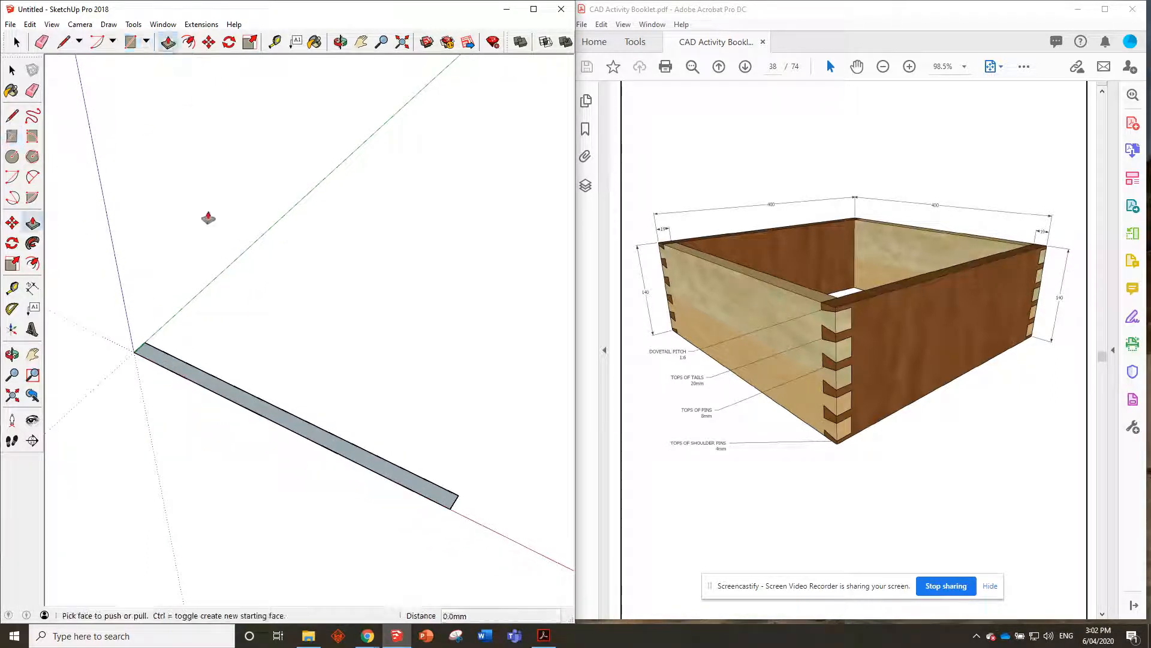
pyautogui.click(185, 370)
pyautogui.write('14')
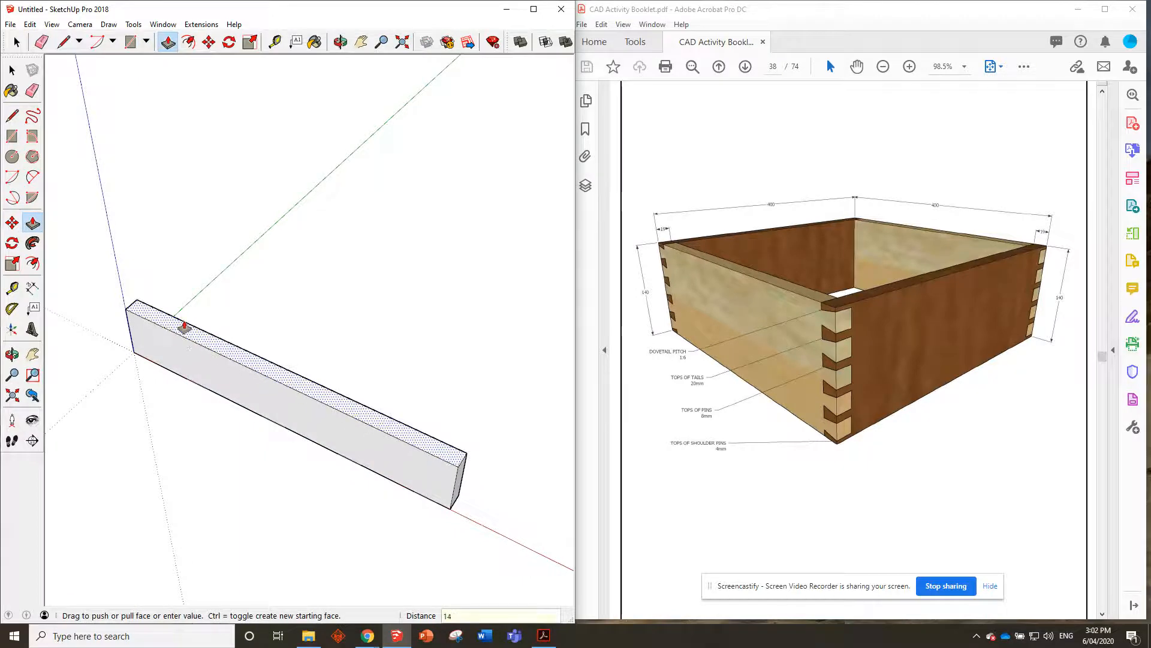
pyautogui.write('0')
pyautogui.press('Return')
# - Make the whole board into a component with the default definition settings
pyautogui.press('o')
pyautogui.moveTo(308, 329); pyautogui.dragTo(213, 202)
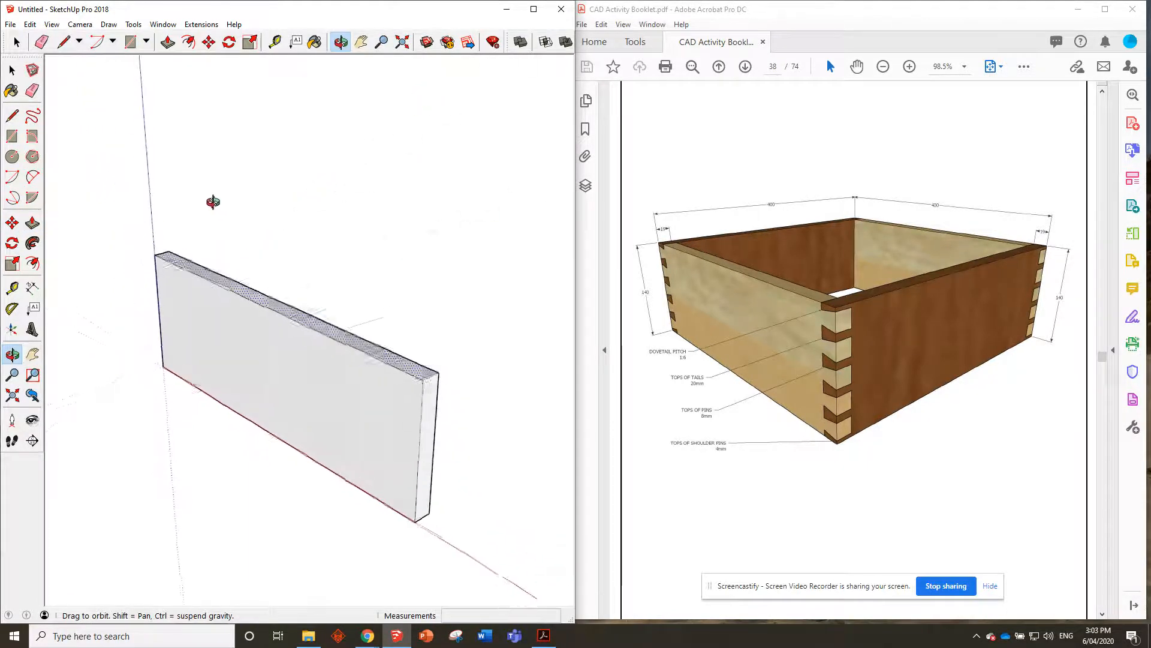
pyautogui.press('p')
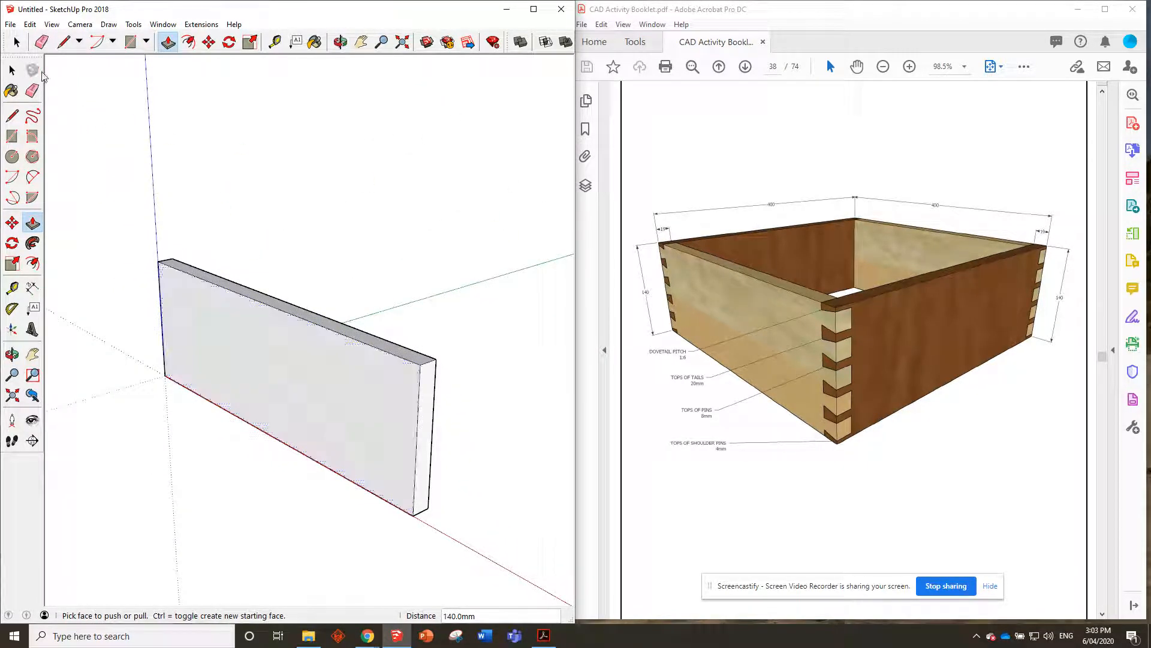
pyautogui.click(12, 70)
pyautogui.tripleClick(309, 357)
pyautogui.rightClick(309, 355)
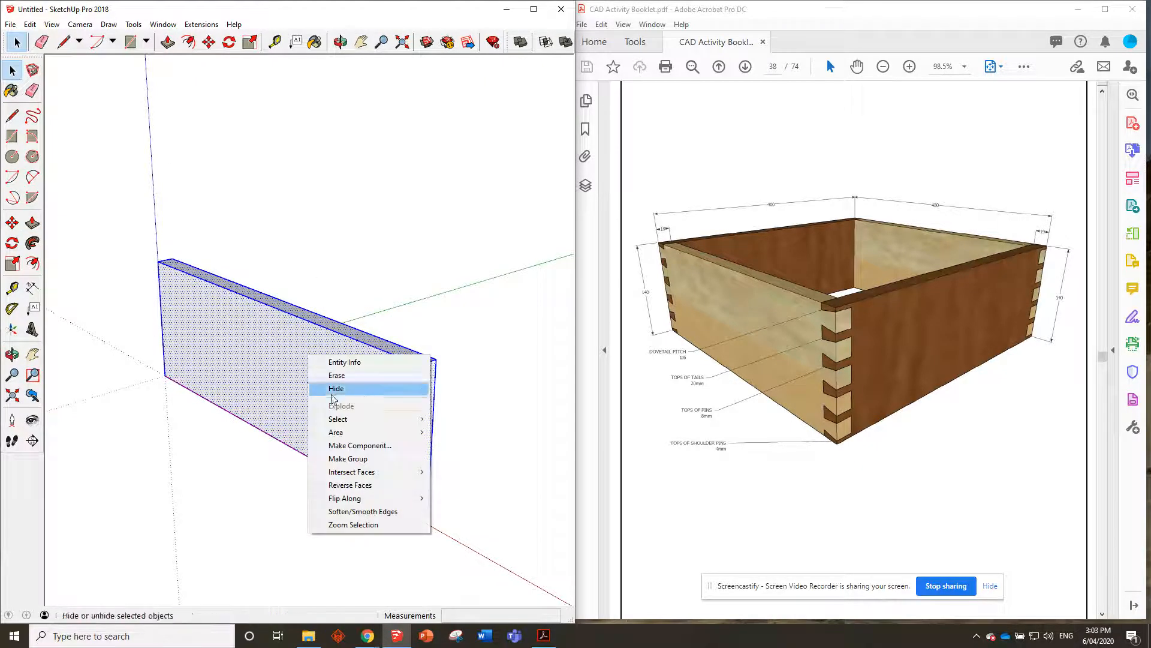
pyautogui.click(360, 444)
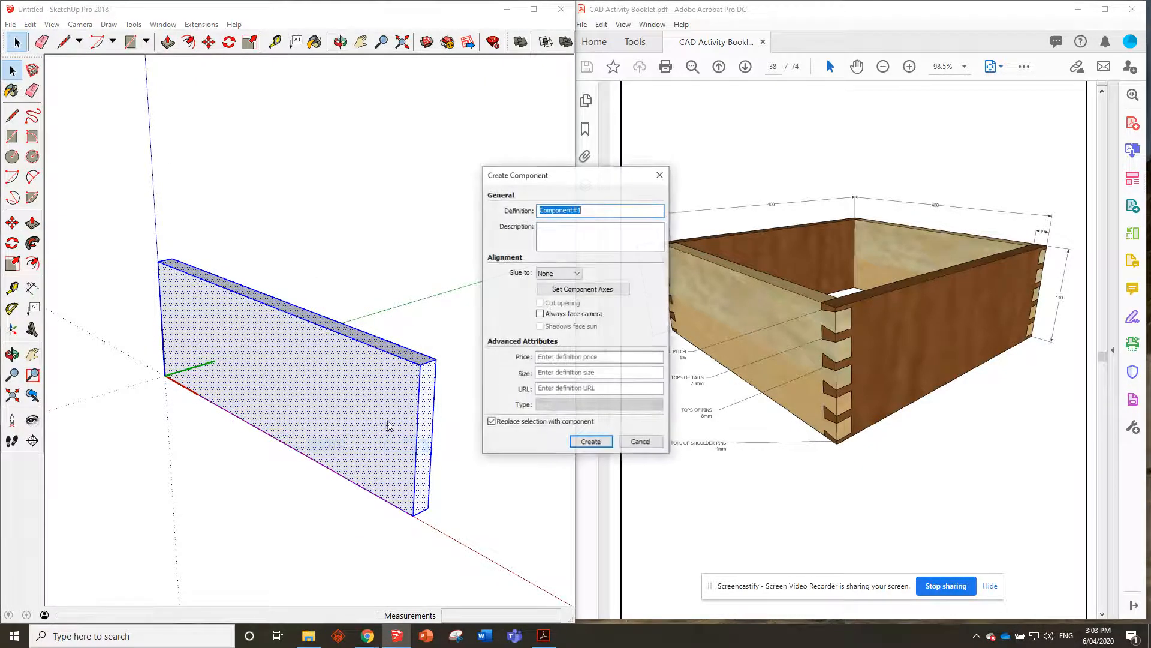
pyautogui.click(590, 442)
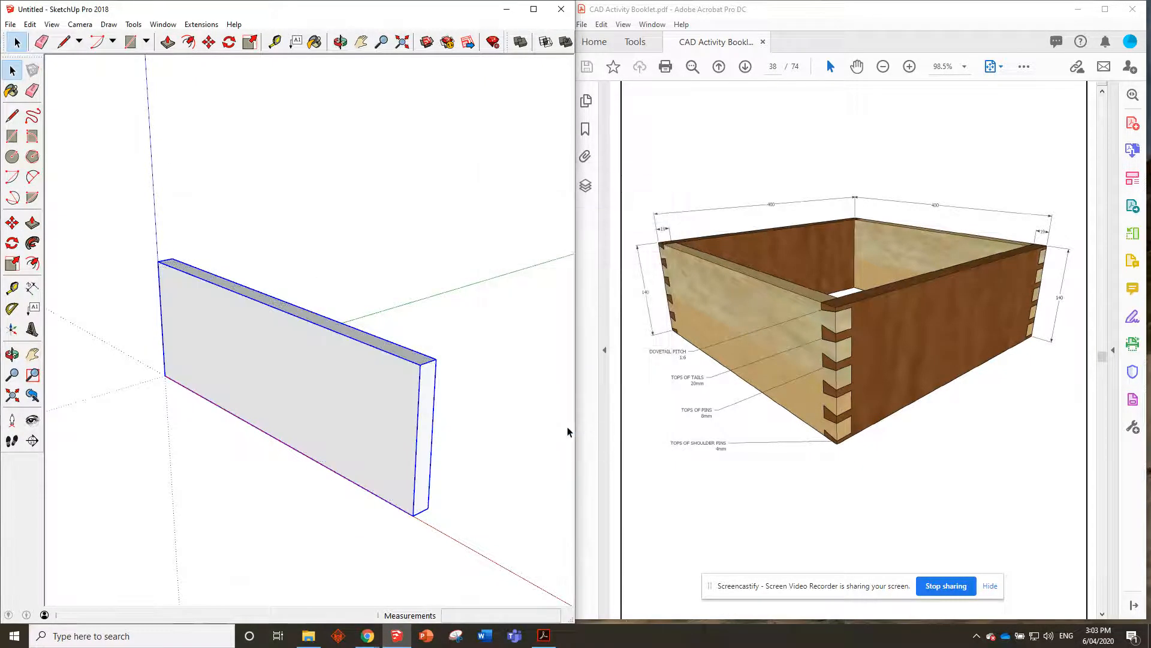
# - Open the board component for editing and place a guide point midway along the front vertical edge of the end away from the origin
pyautogui.click(346, 365)
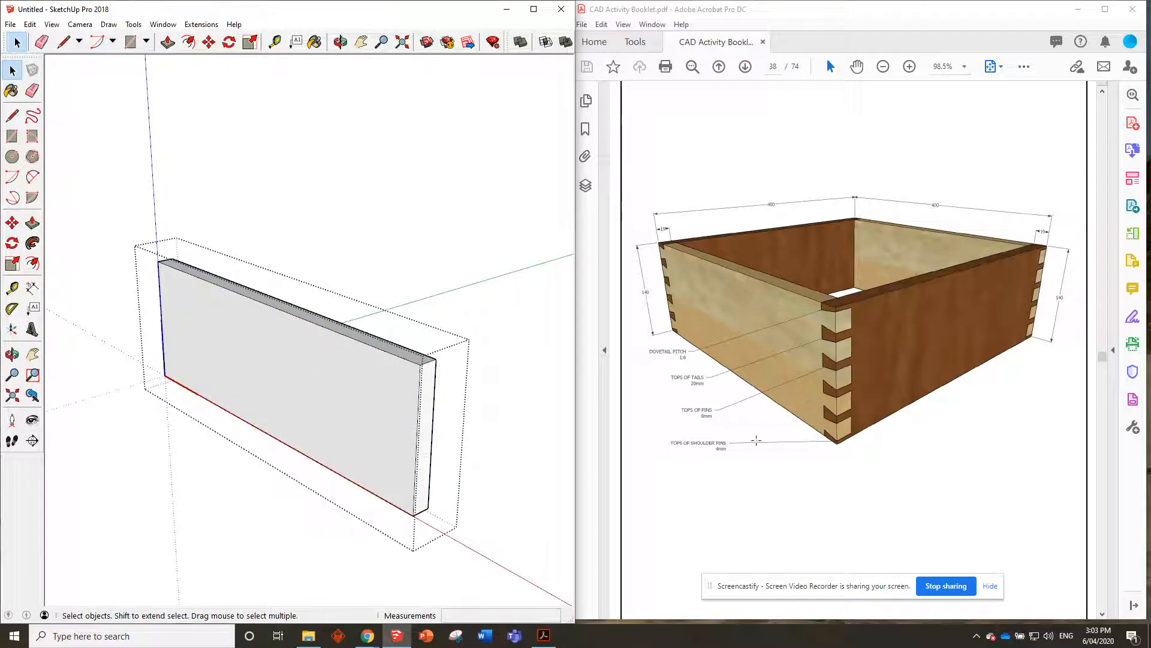
pyautogui.scroll(3, 373, 445)
pyautogui.moveTo(393, 494)
pyautogui.mouseDown(button='middle')
pyautogui.moveTo(508, 512)
pyautogui.moveTo(505, 487)
pyautogui.mouseUp(button='middle')
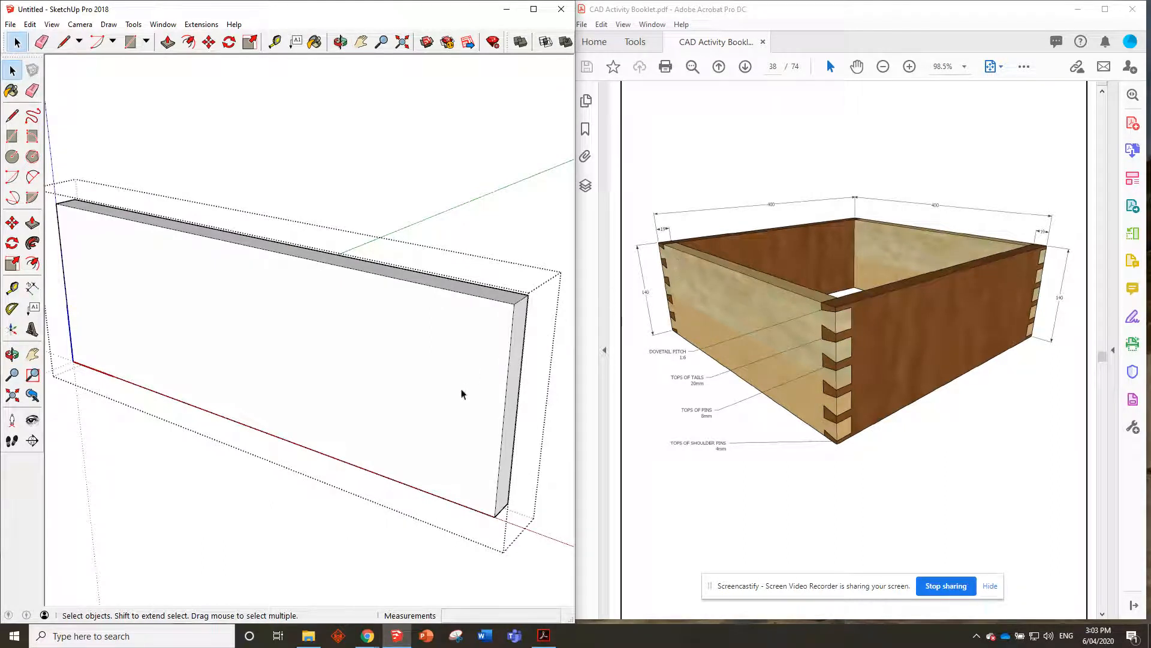
pyautogui.scroll(1, 461, 394)
pyautogui.moveTo(438, 379)
pyautogui.mouseDown(button='middle')
pyautogui.moveTo(474, 349)
pyautogui.moveTo(389, 375)
pyautogui.moveTo(408, 393)
pyautogui.mouseUp(button='middle')
pyautogui.moveTo(285, 403)
pyautogui.mouseDown(button='middle')
pyautogui.moveTo(300, 359)
pyautogui.moveTo(304, 390)
pyautogui.mouseUp(button='middle')
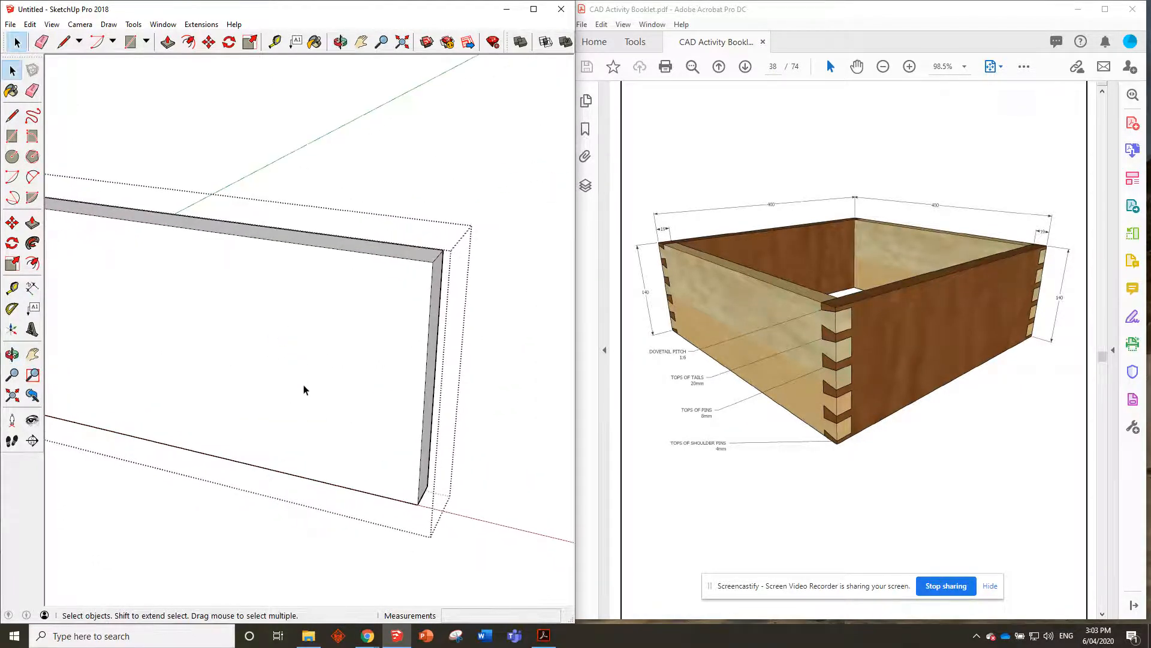
pyautogui.scroll(1, 304, 390)
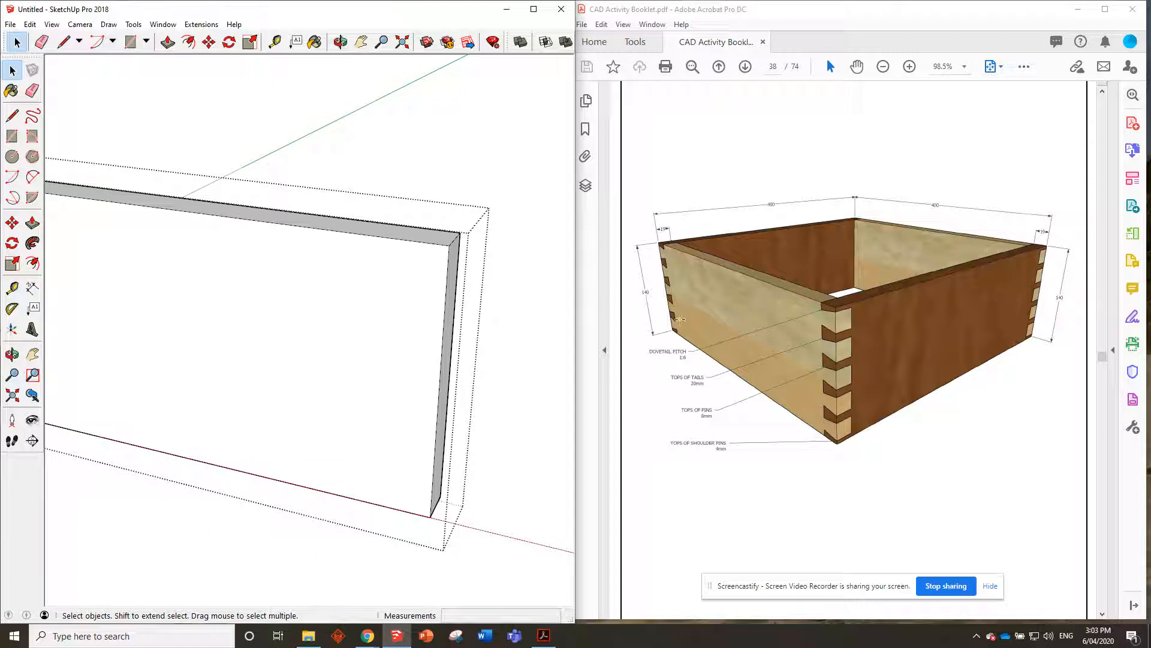
pyautogui.keyDown('ctrl'); pyautogui.scroll(2, 723, 376); pyautogui.keyUp('ctrl')
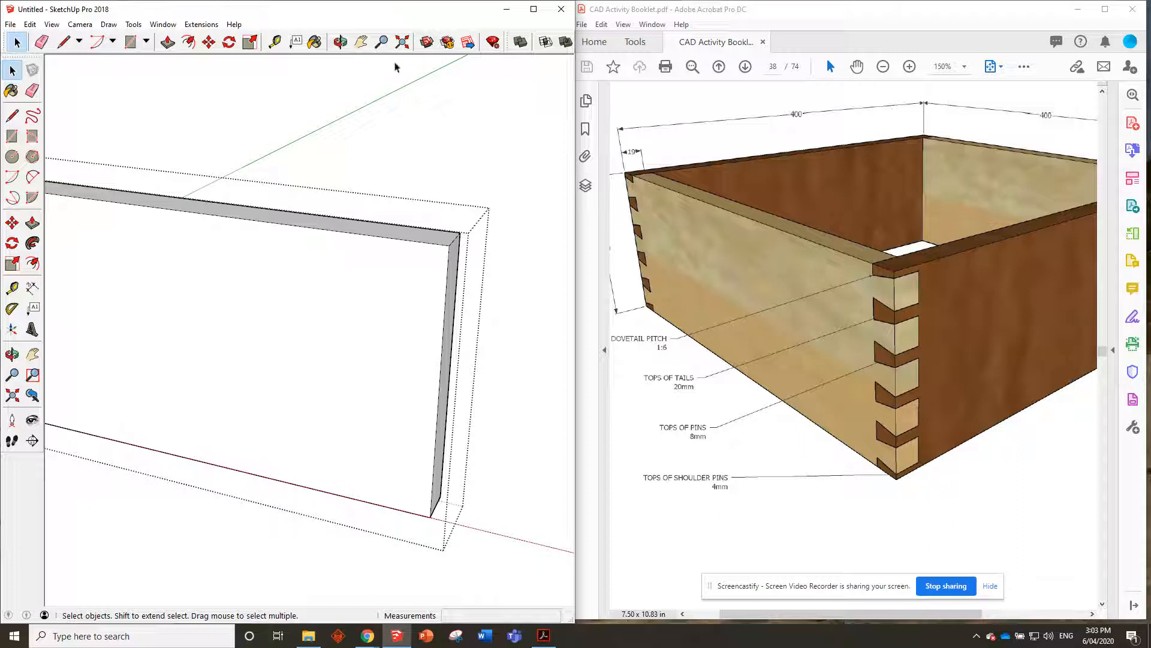
pyautogui.click(274, 41)
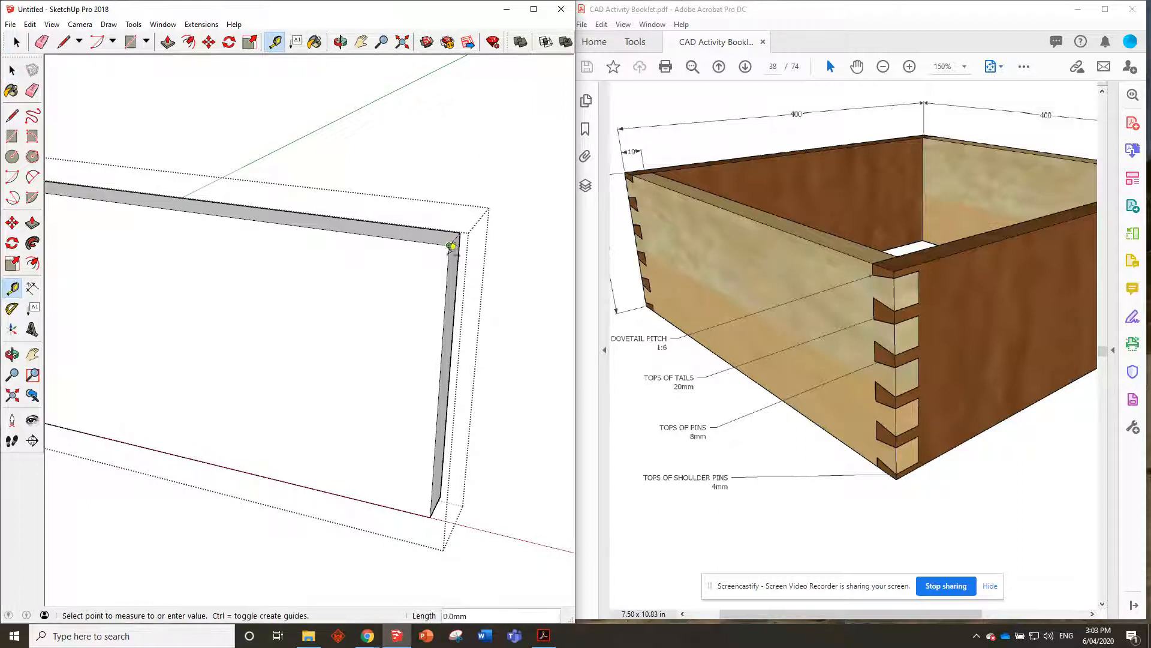
pyautogui.click(450, 246)
pyautogui.press('Return')
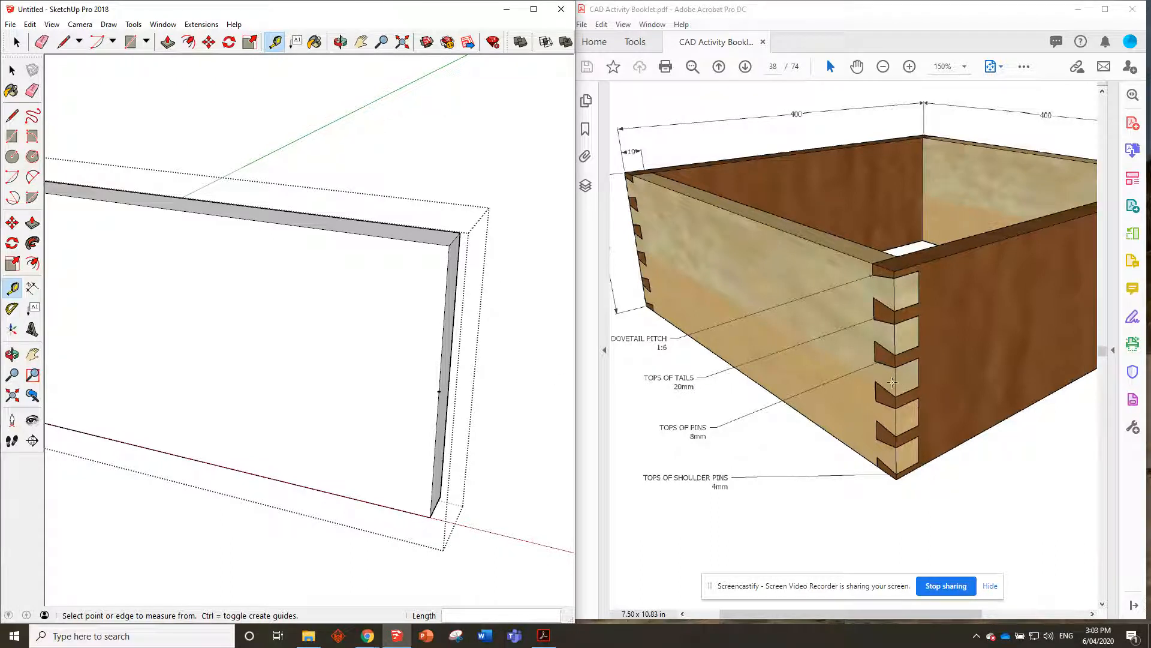
# - Place guide points 10 mm above and 10 mm below the midpoint guide on the vertical end edge, marking the central tail
pyautogui.click(439, 390)
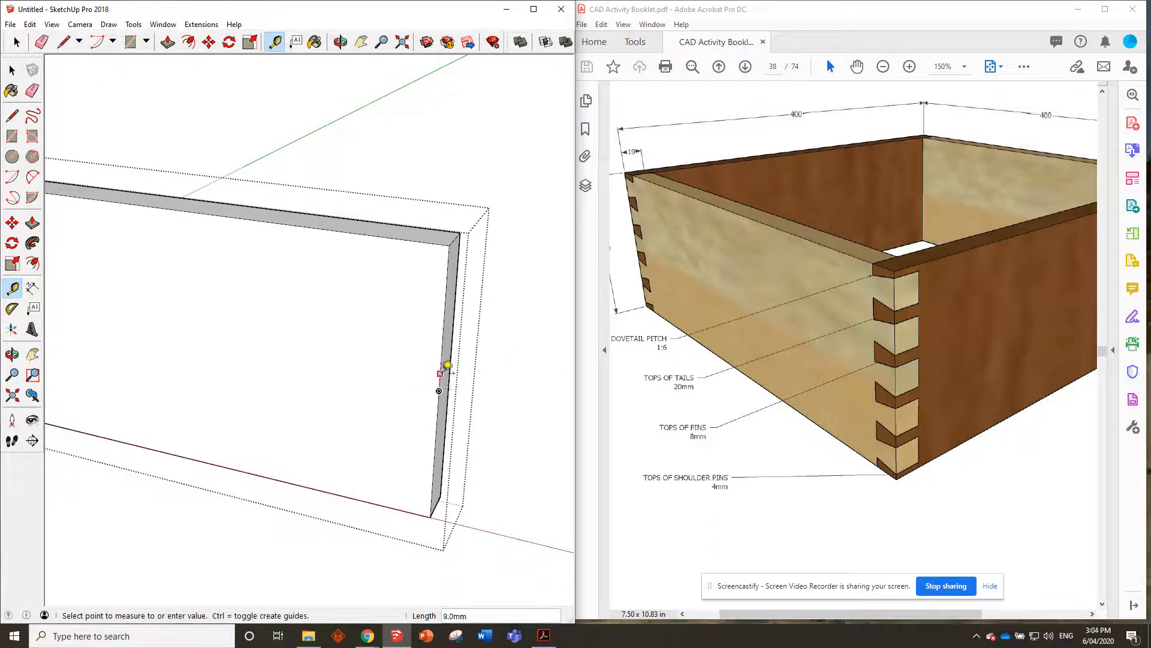
pyautogui.click(446, 378)
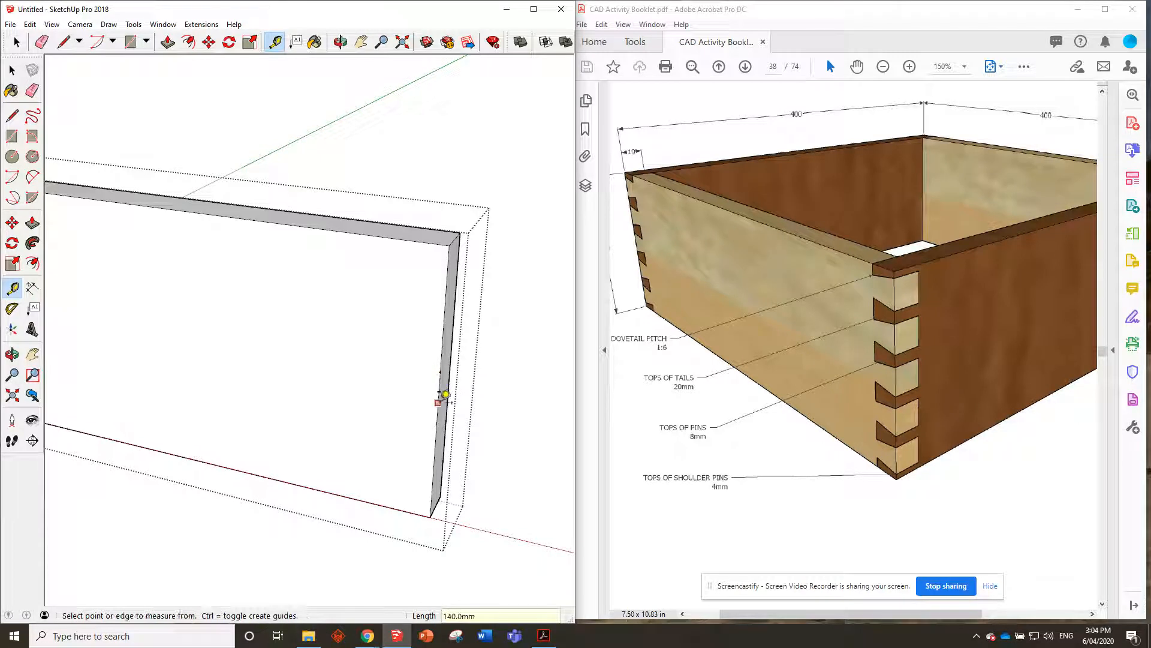
pyautogui.click(439, 396)
pyautogui.press('Escape')
pyautogui.click(439, 391)
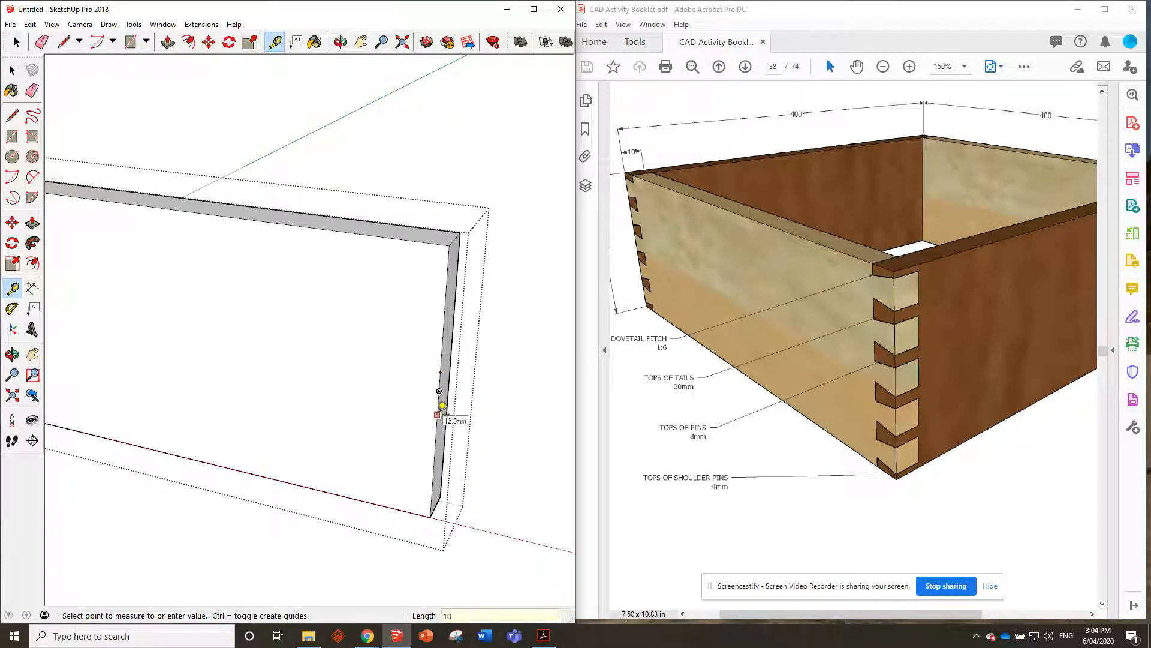
pyautogui.press('Return')
# - Add guide points 8 mm beyond the central tail marks, one above and one below, to mark the adjacent pins
pyautogui.moveTo(439, 373); pyautogui.dragTo(411, 409, button='middle')
pyautogui.scroll(2, 411, 409)
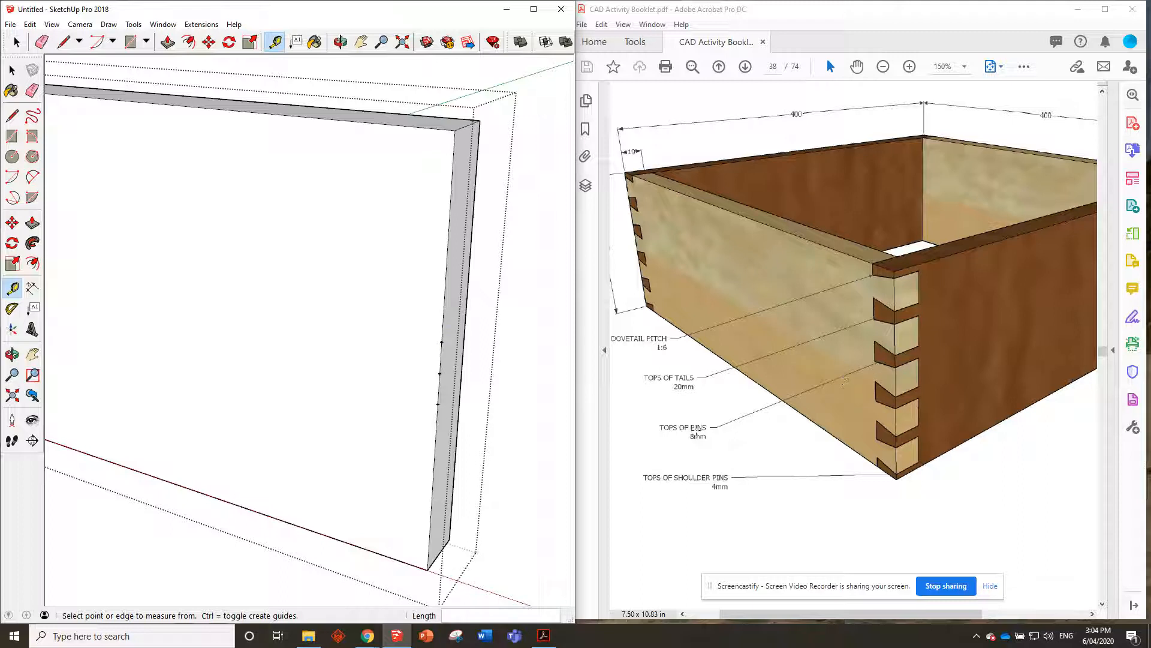
pyautogui.click(441, 341)
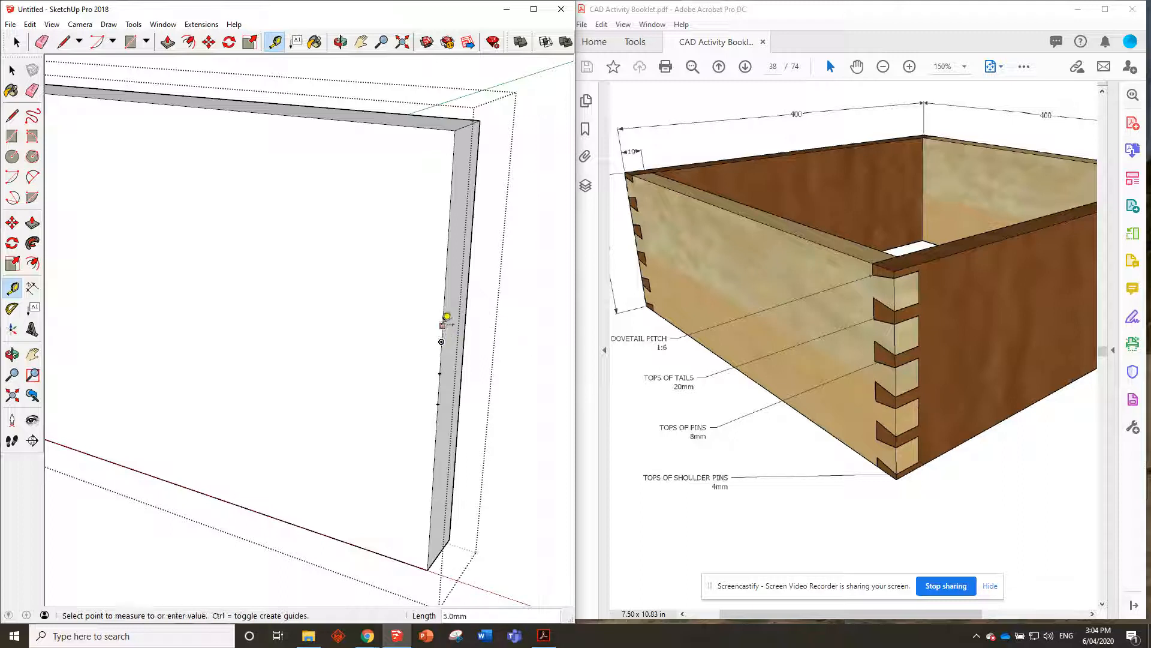
pyautogui.click(446, 316)
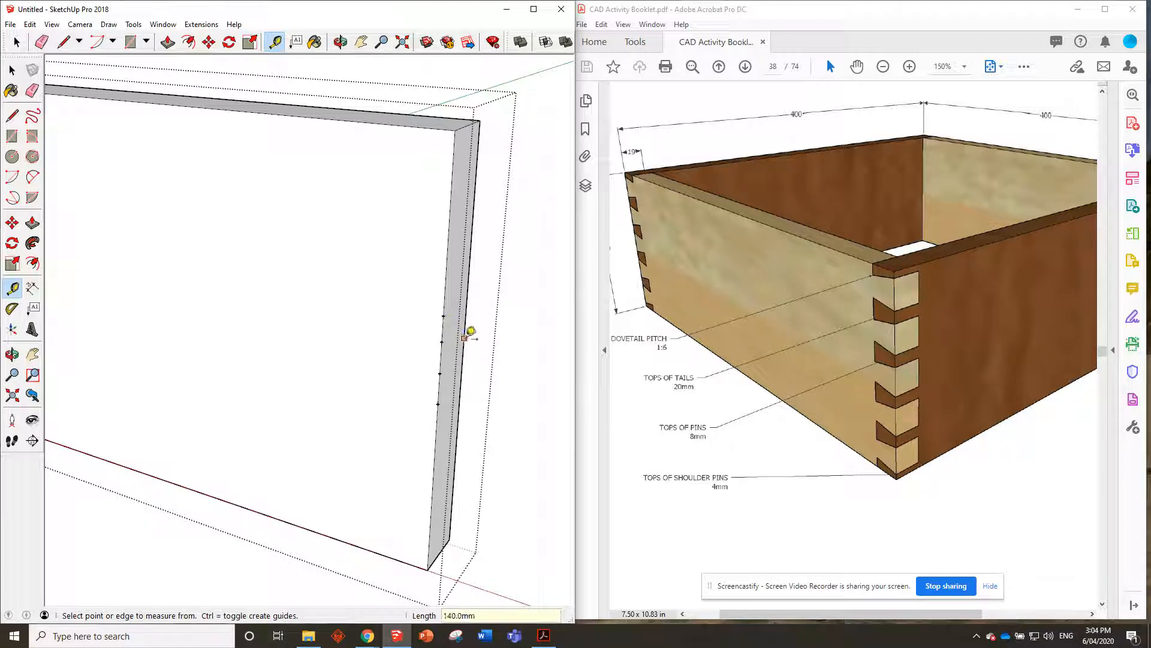
pyautogui.click(445, 391)
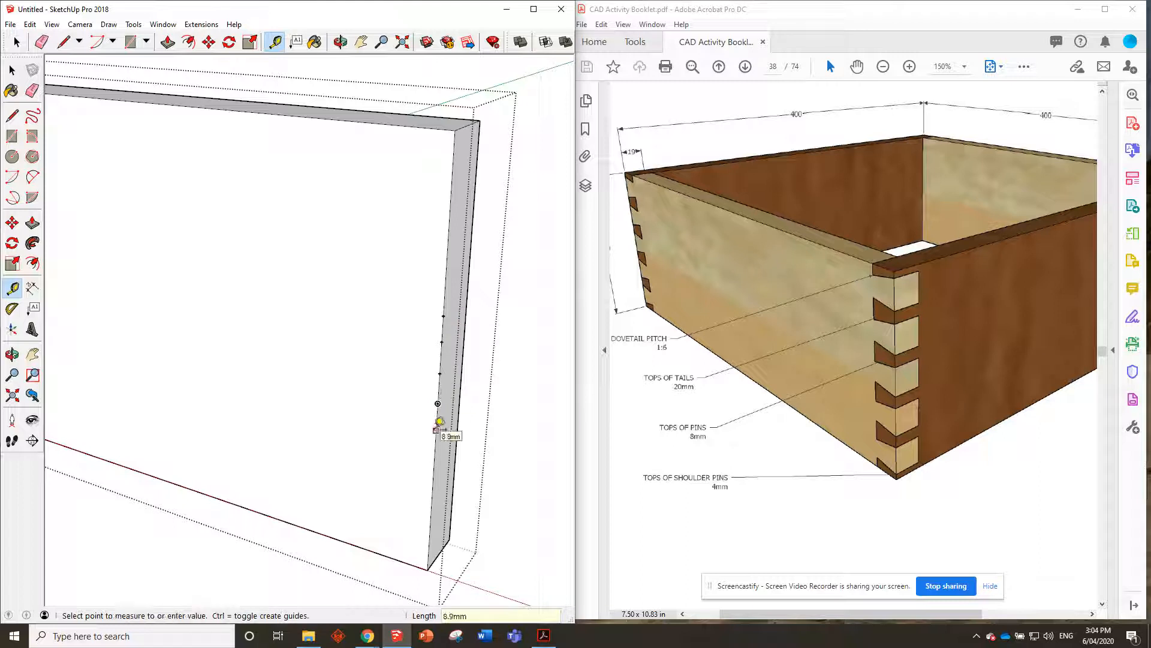
pyautogui.click(439, 425)
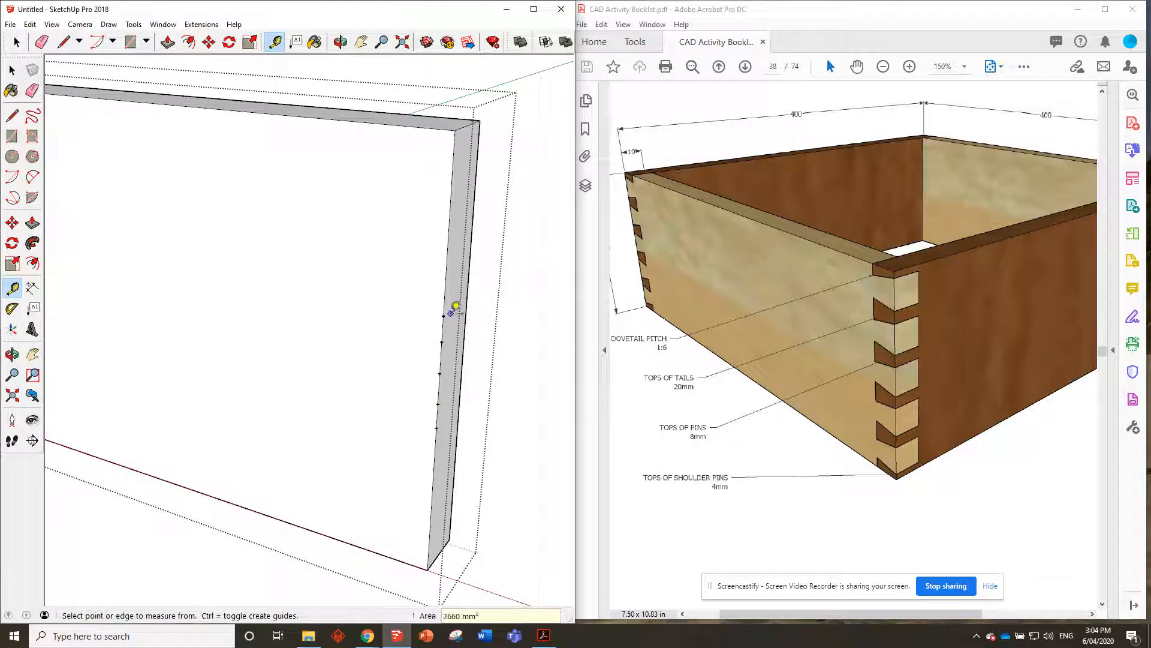
# - Add guide points 20 mm beyond the two inner pin marks, upward and downward, to mark the next tails
pyautogui.click(444, 316)
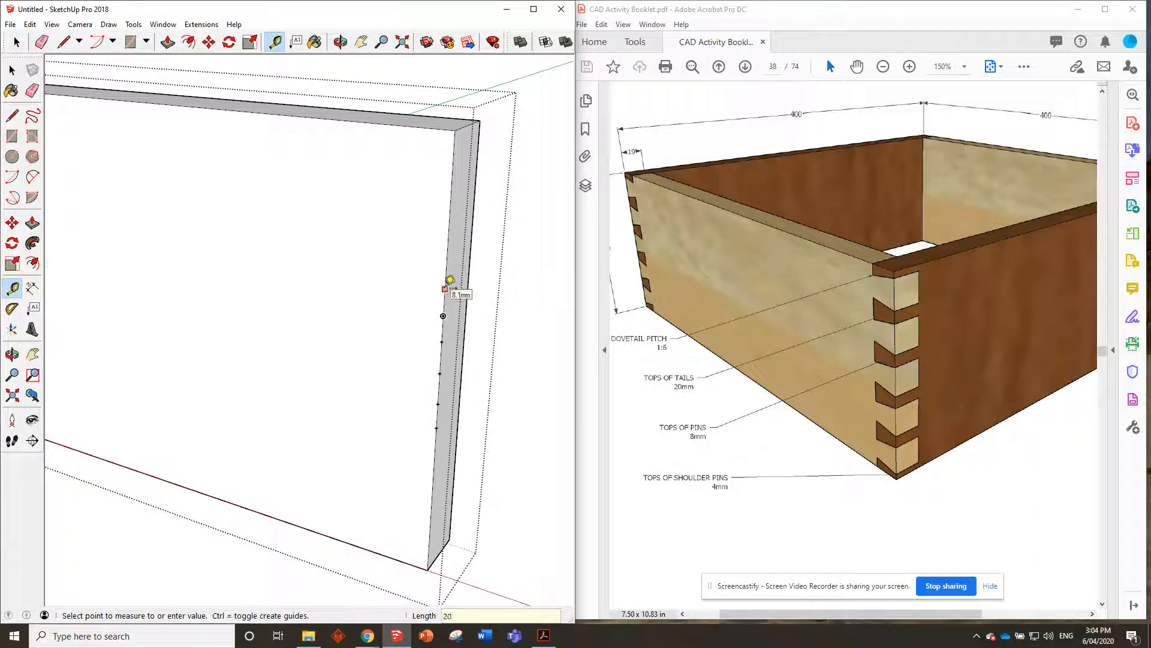
pyautogui.write('20')
pyautogui.press('Return')
pyautogui.click(436, 428)
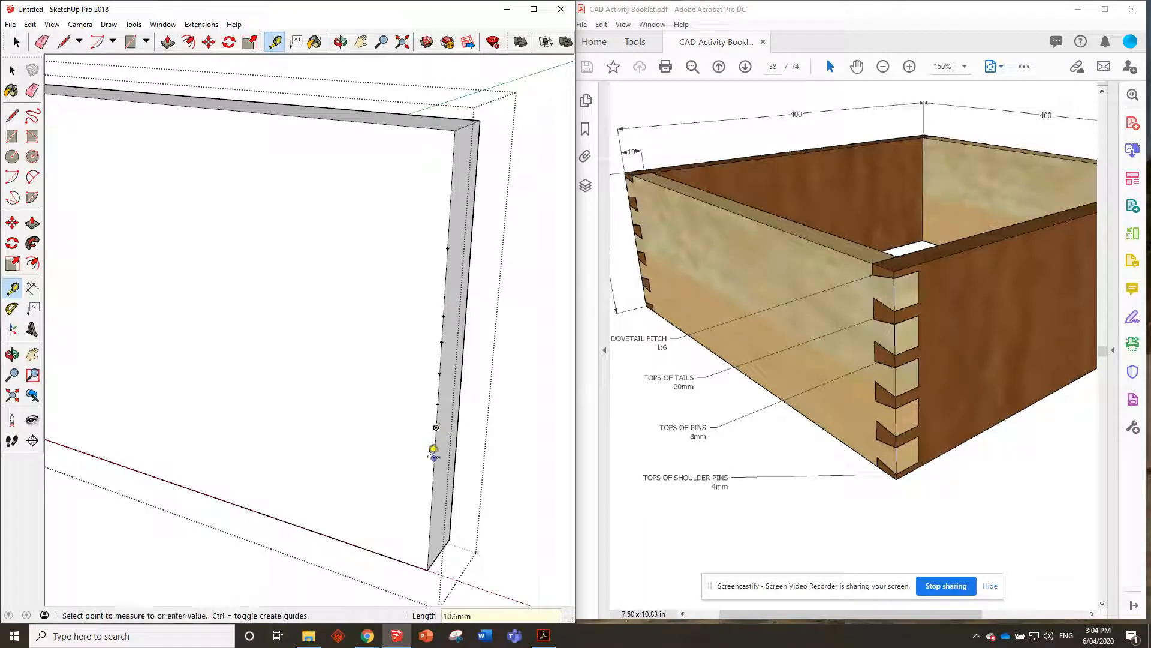
pyautogui.write('20')
pyautogui.press('Return')
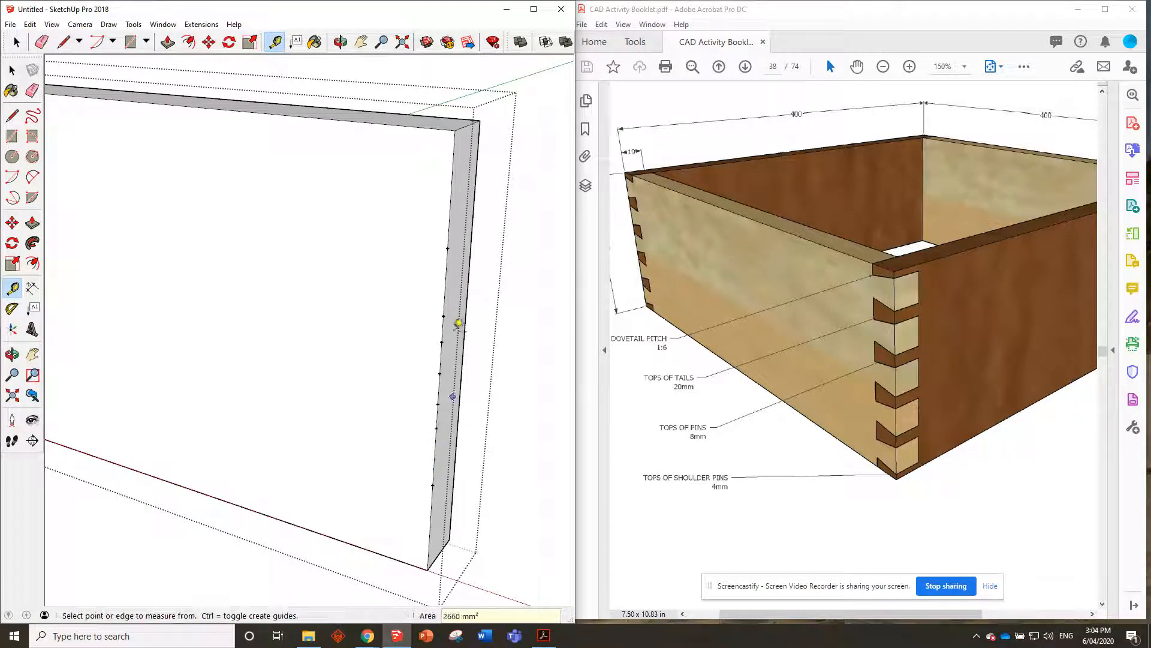
# - Add guide points 8 mm beyond the current outermost marks in both directions to mark the outer pins
pyautogui.click(447, 248)
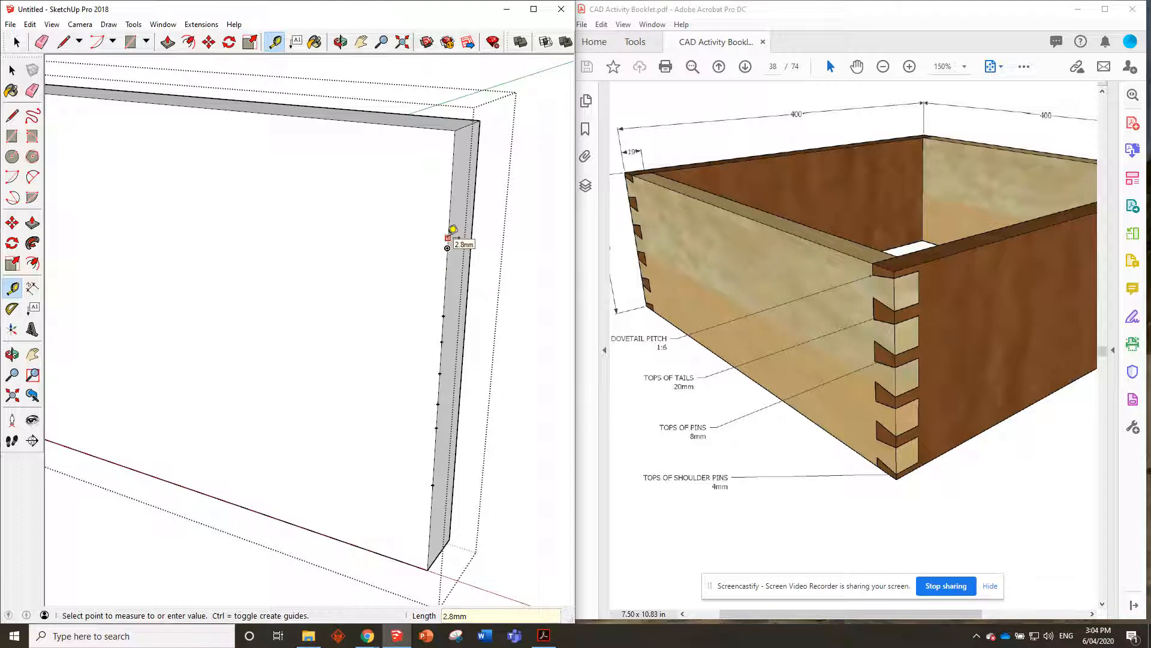
pyautogui.write('8')
pyautogui.press('Return')
pyautogui.click(433, 484)
pyautogui.click(438, 493)
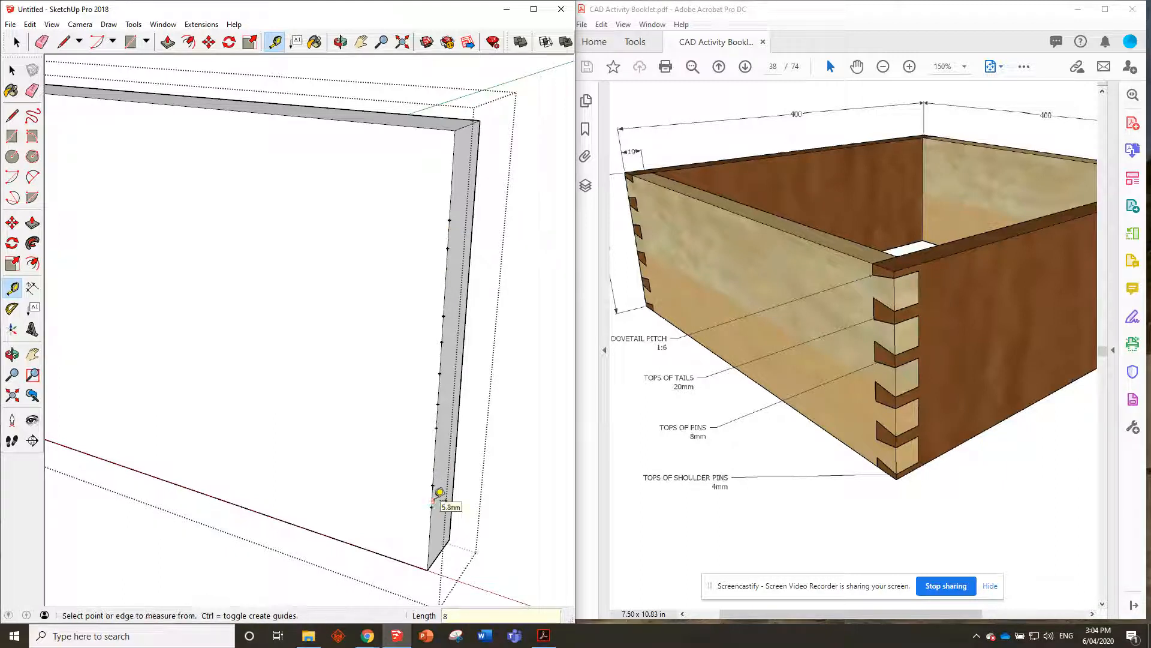
# - Add guide points 20 mm beyond the outer pin marks, toward the edge's top and bottom ends, to mark the outermost tails
pyautogui.click(449, 220)
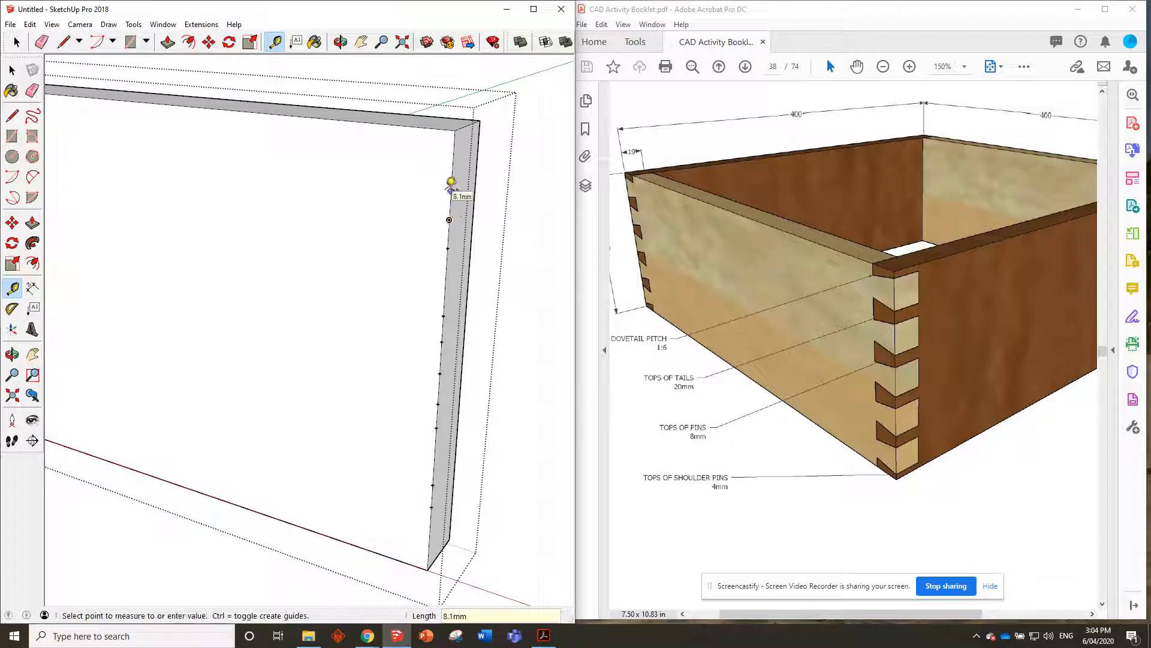
pyautogui.write('20')
pyautogui.press('Return')
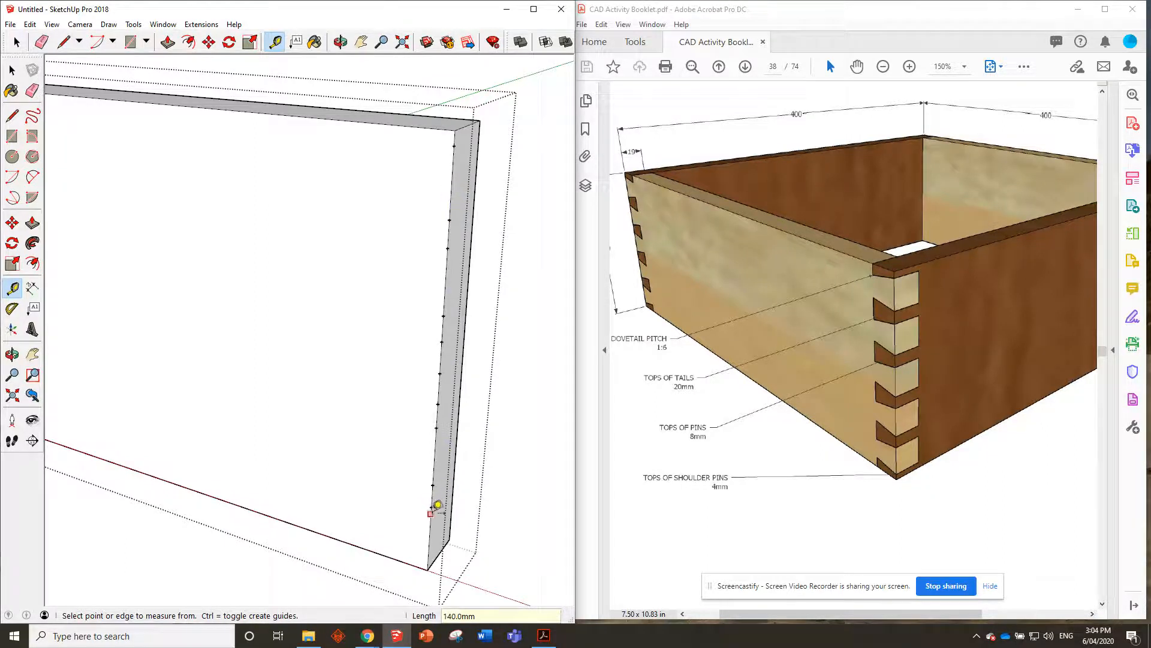
pyautogui.click(433, 506)
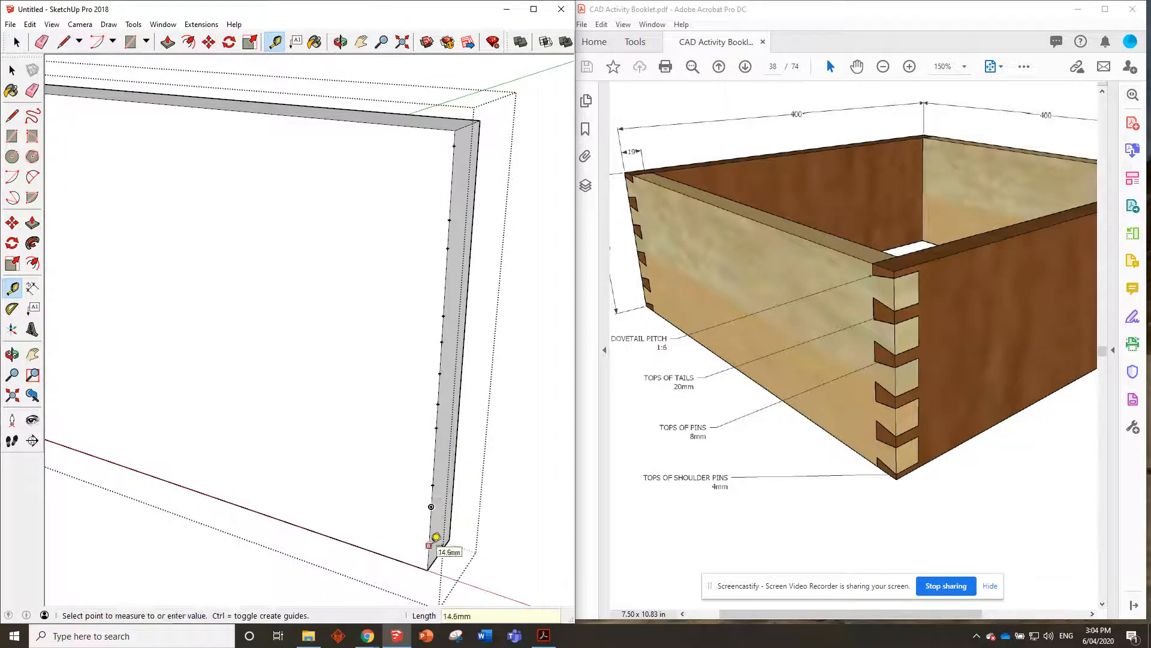
pyautogui.write('20')
pyautogui.press('Return')
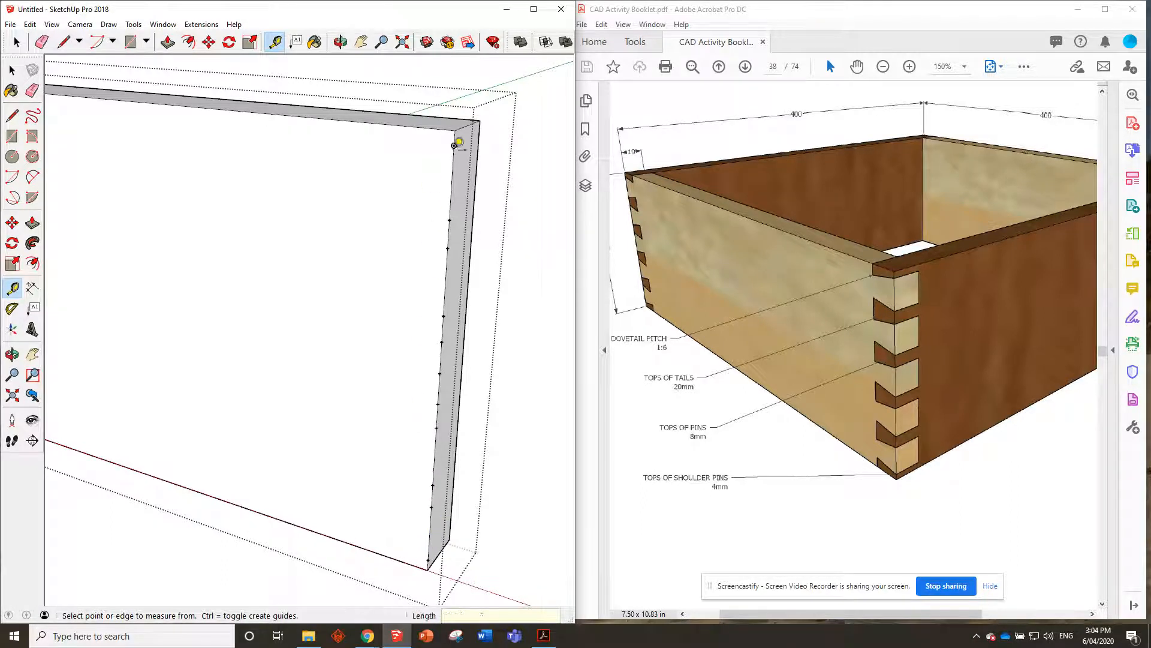
# - Measure the top shoulder pin's width and add a guide point 19 mm from the corner along the board's top edge
pyautogui.click(454, 146)
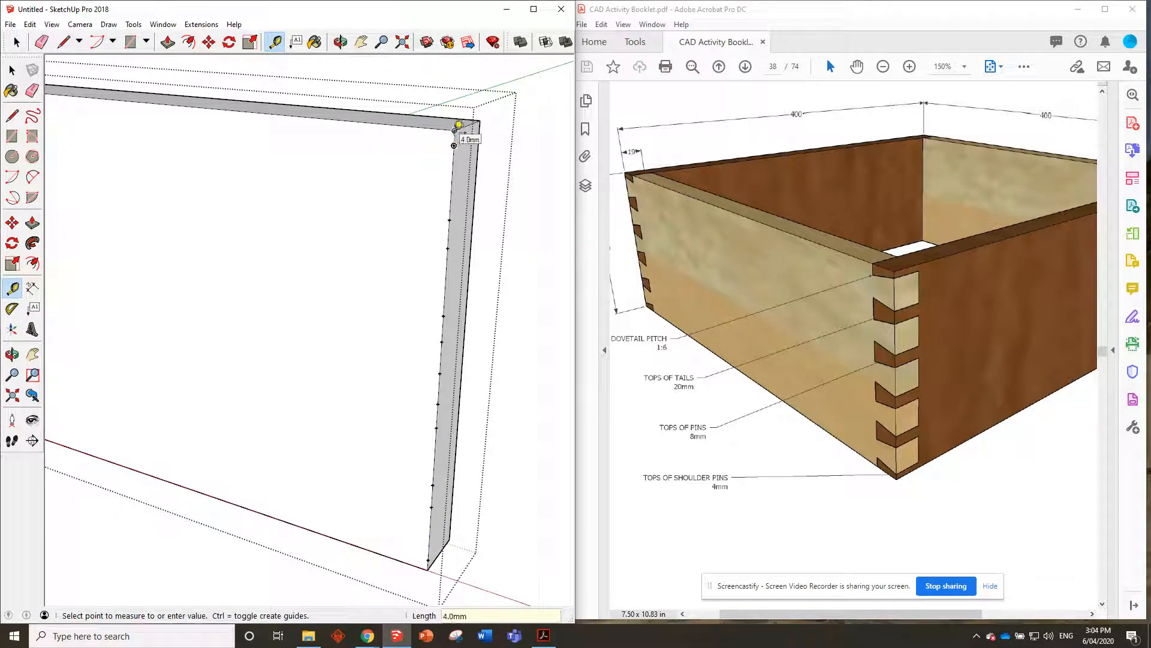
pyautogui.click(455, 131)
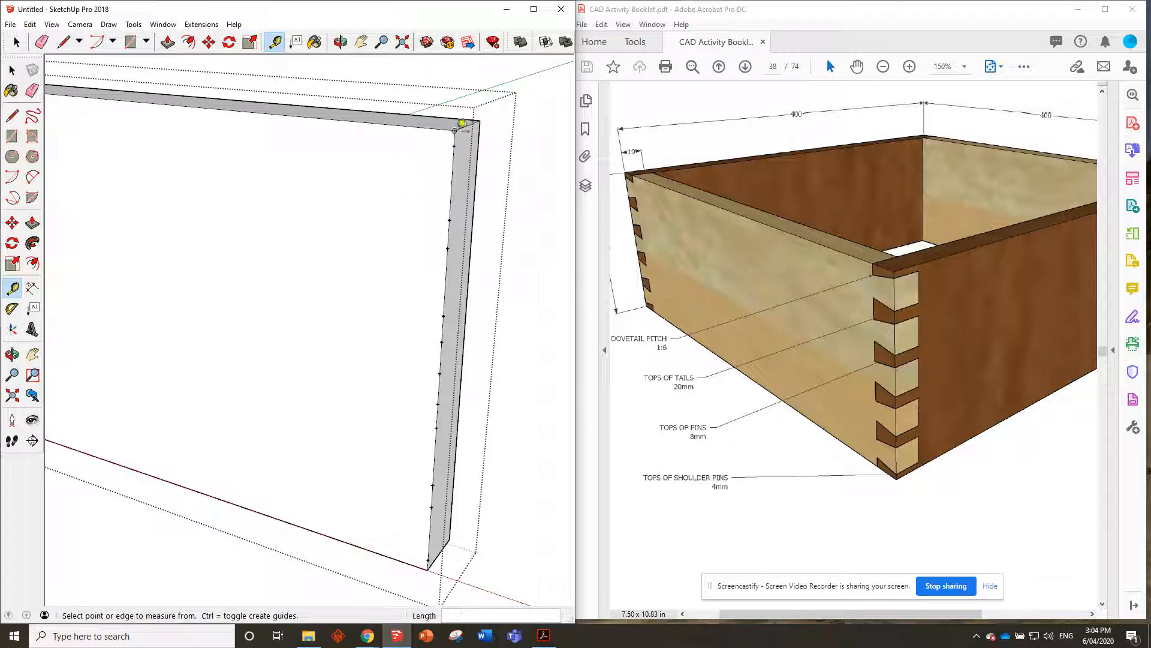
pyautogui.click(454, 130)
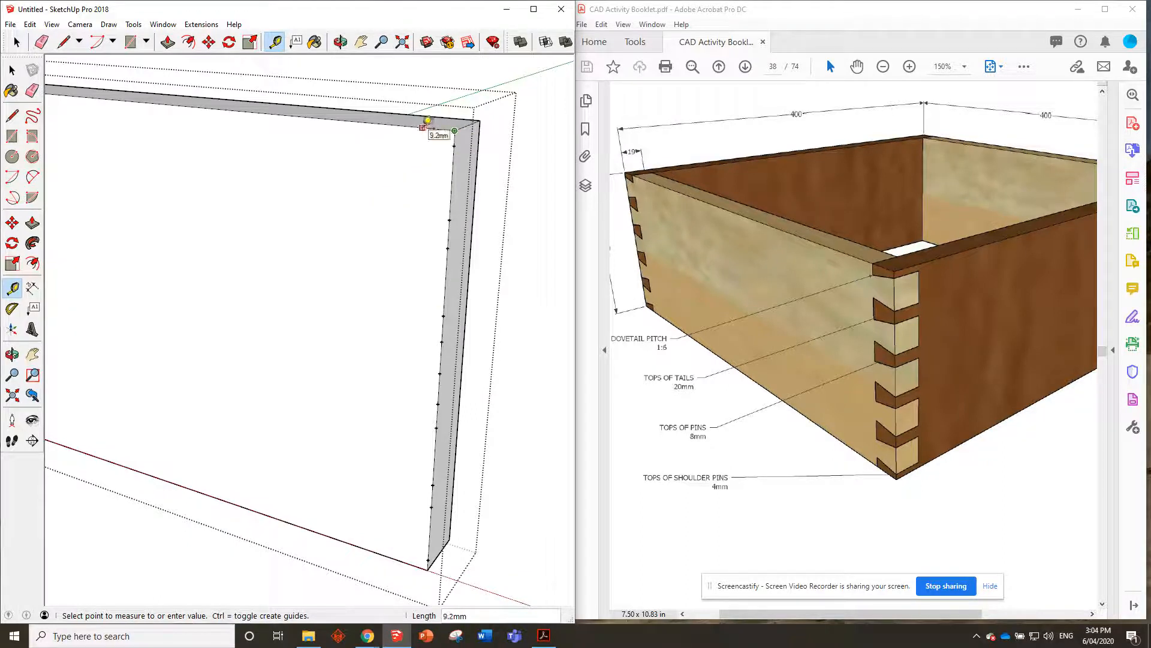
pyautogui.click(389, 124)
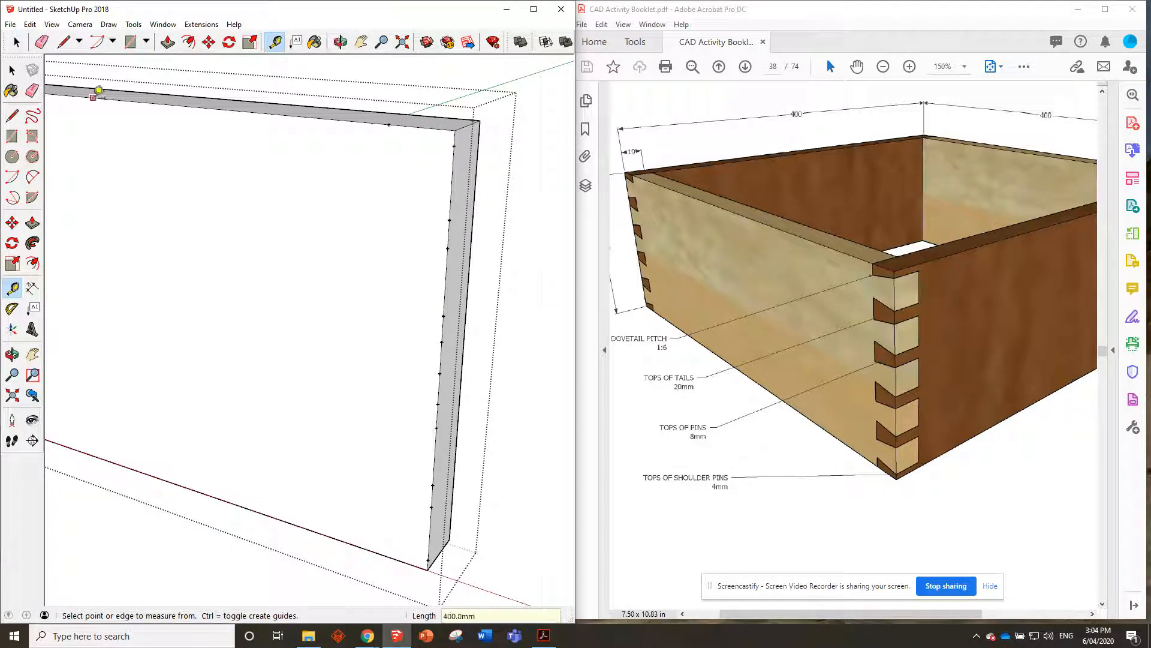
# - Draw a vertical shoulder line on the board's face from the new guide point down to the bottom edge
pyautogui.click(64, 42)
pyautogui.click(388, 124)
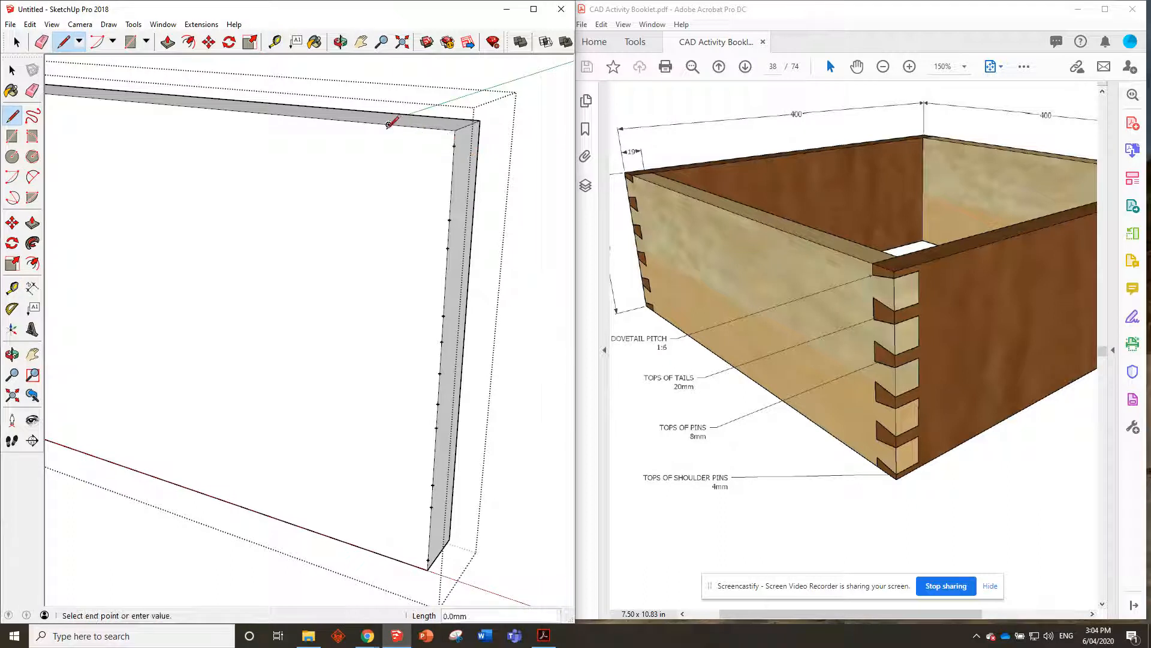
pyautogui.click(374, 549)
pyautogui.scroll(-3, 226, 398)
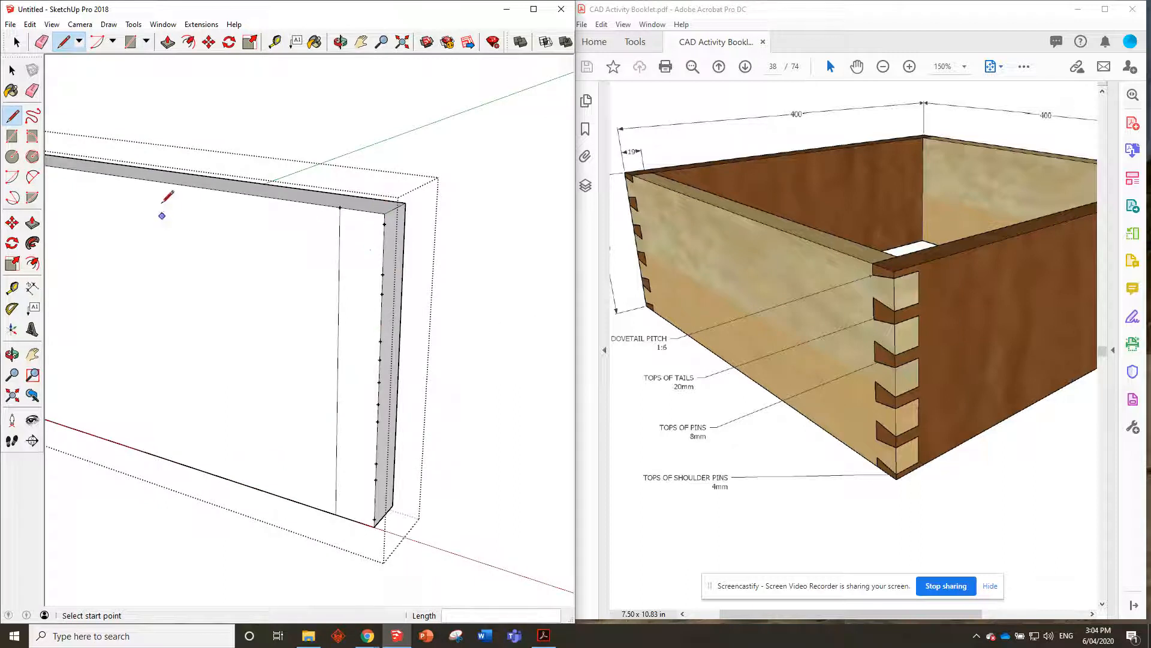
# - Create a 9.5° angled guide through the topmost mark on the end edge, sloping downward across the face toward the shoulder line
pyautogui.click(12, 309)
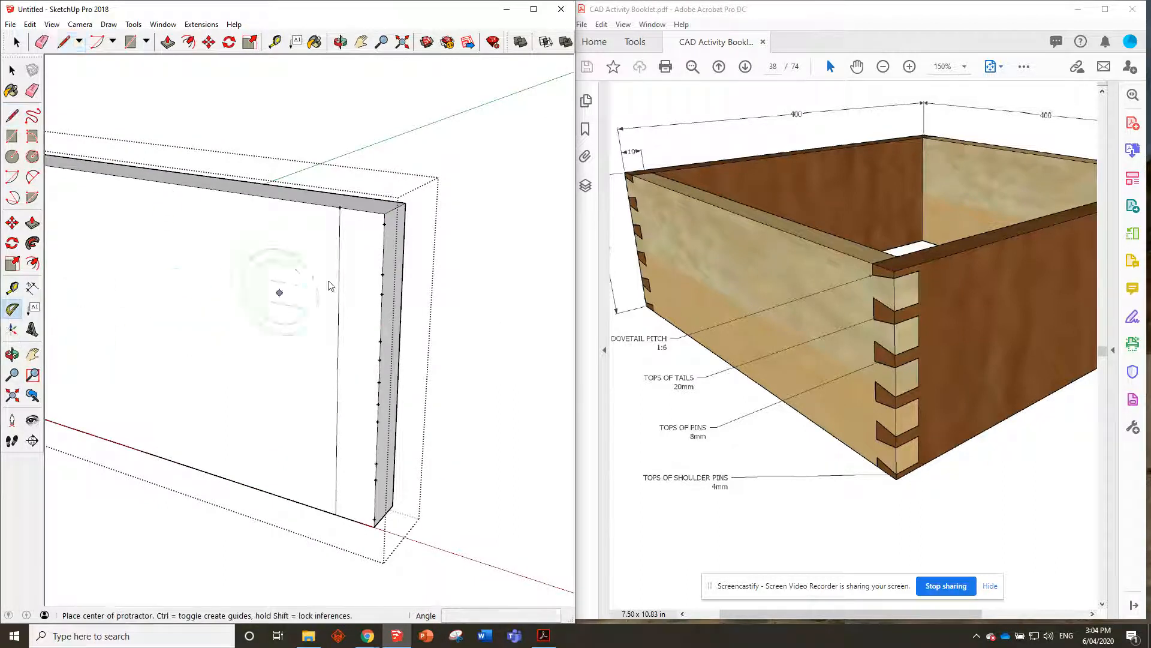
pyautogui.scroll(2, 351, 224)
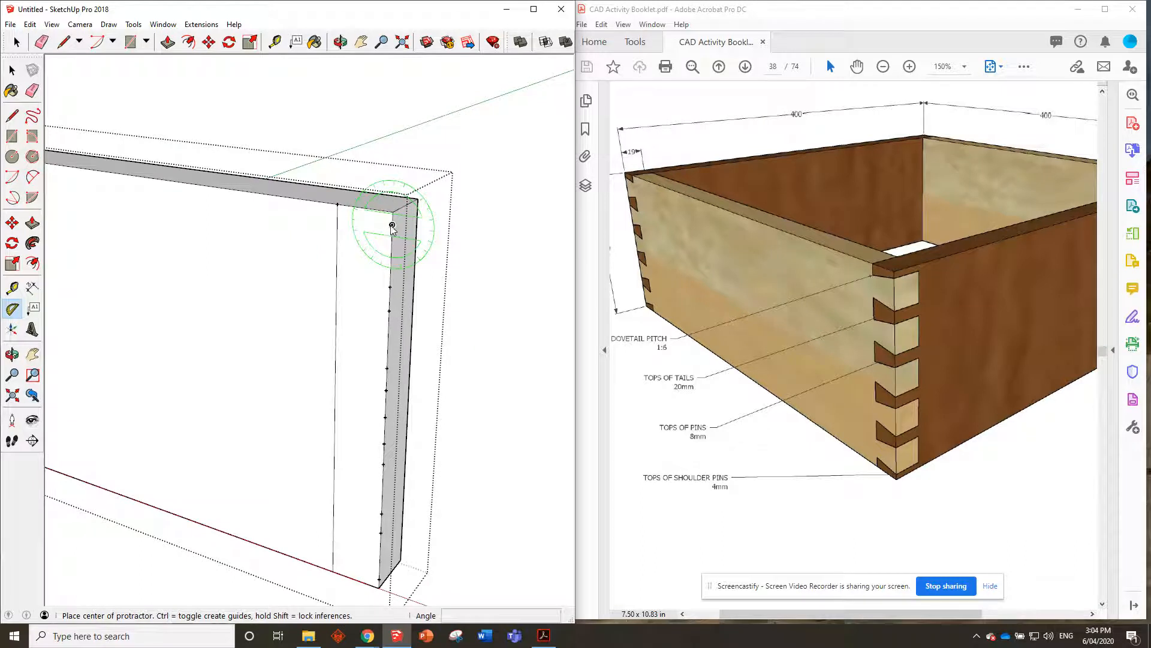
pyautogui.click(392, 226)
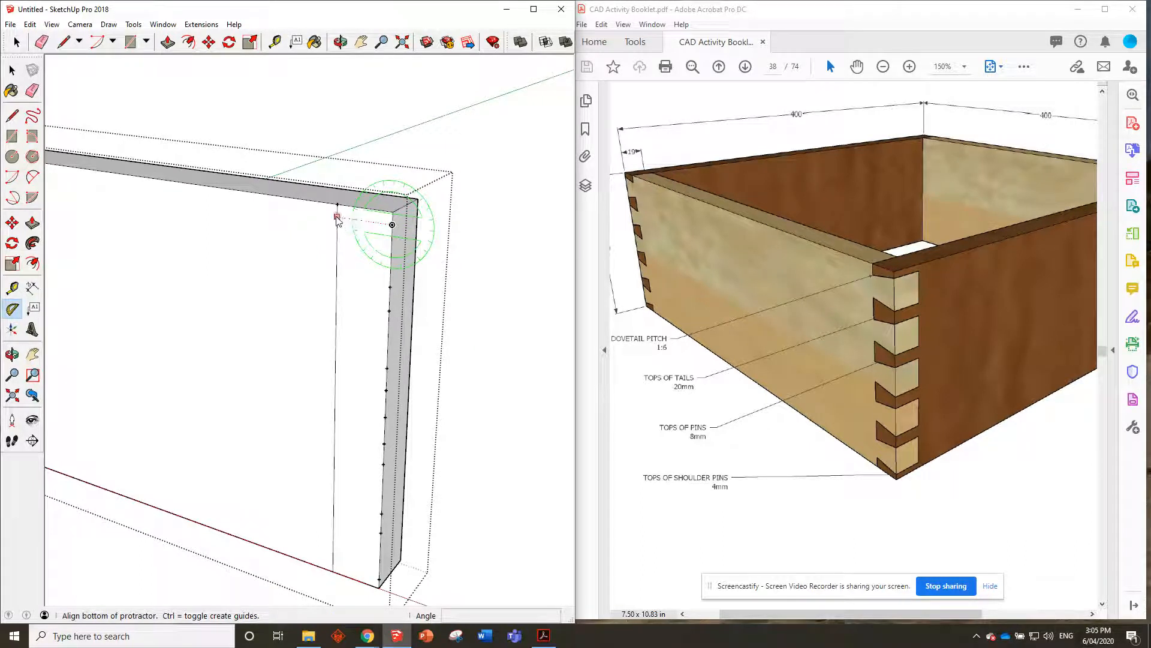
pyautogui.click(337, 224)
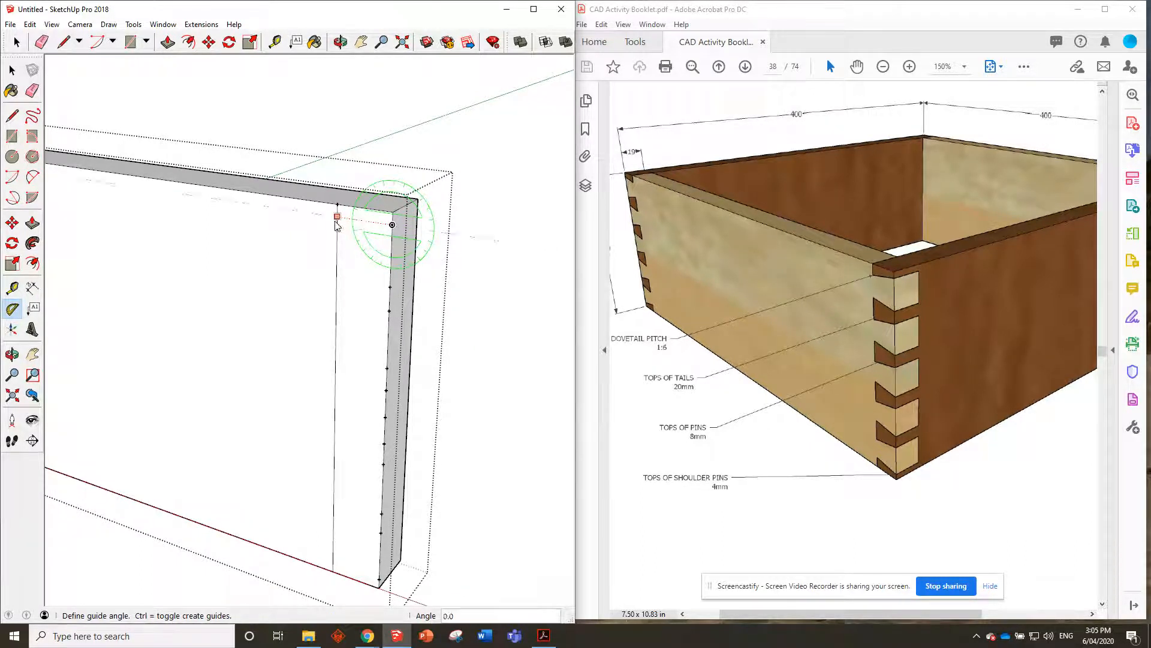
pyautogui.click(311, 246)
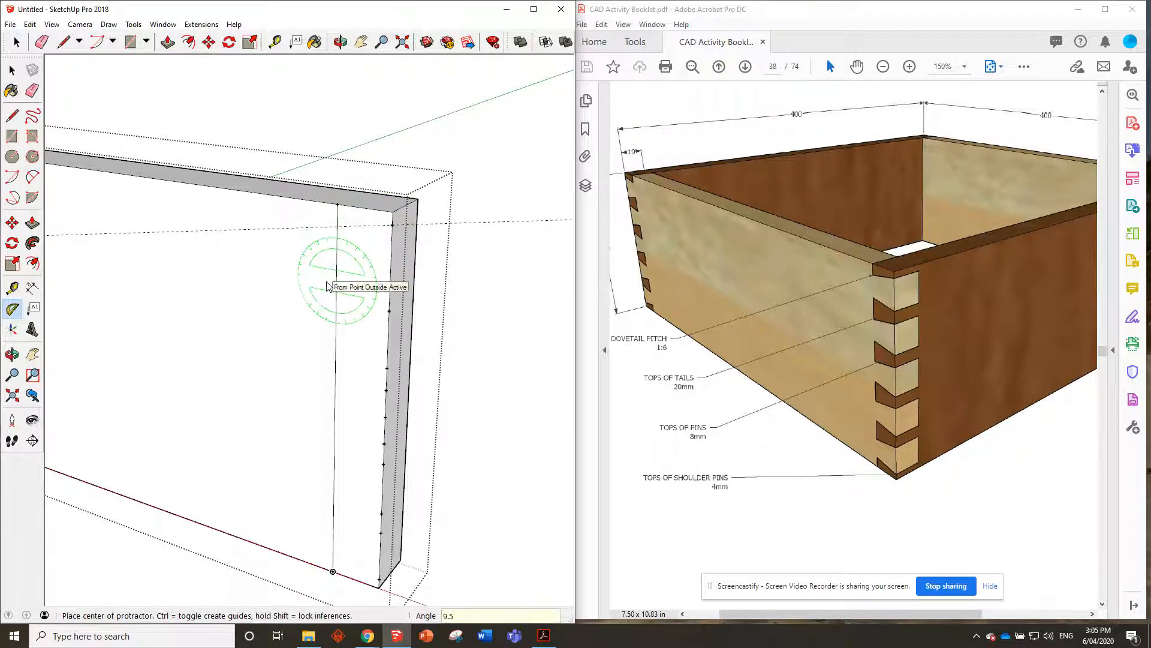
# - Create a 9.5° angled guide through the second mark from the top, sloping upward across the face toward the shoulder line
pyautogui.click(390, 287)
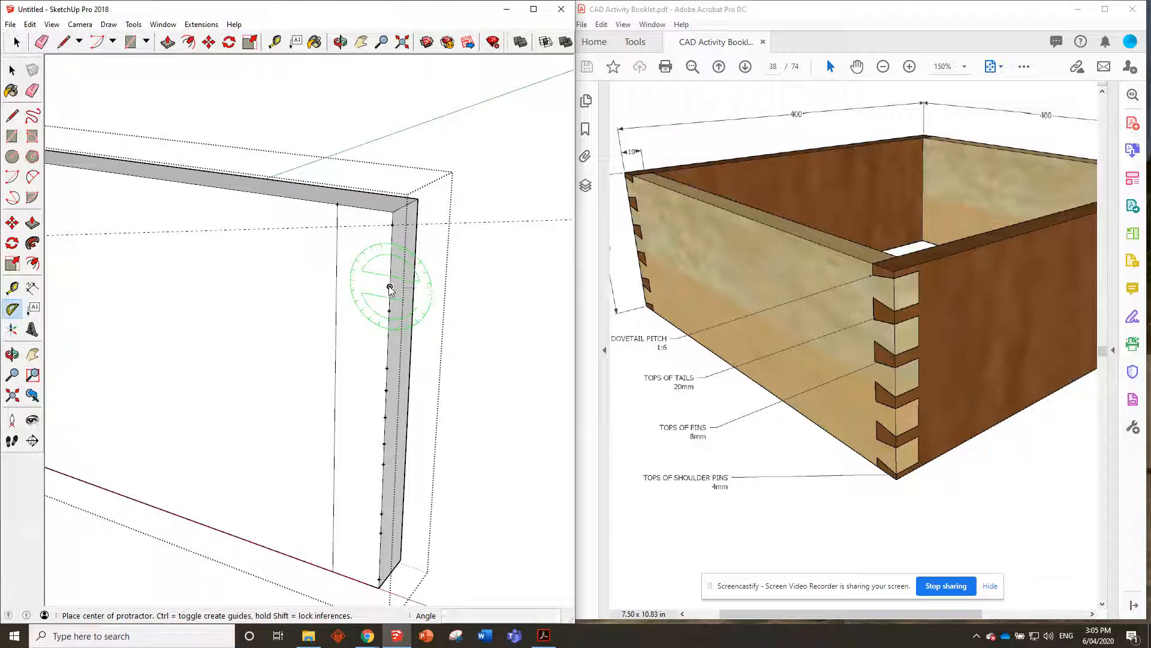
pyautogui.click(337, 277)
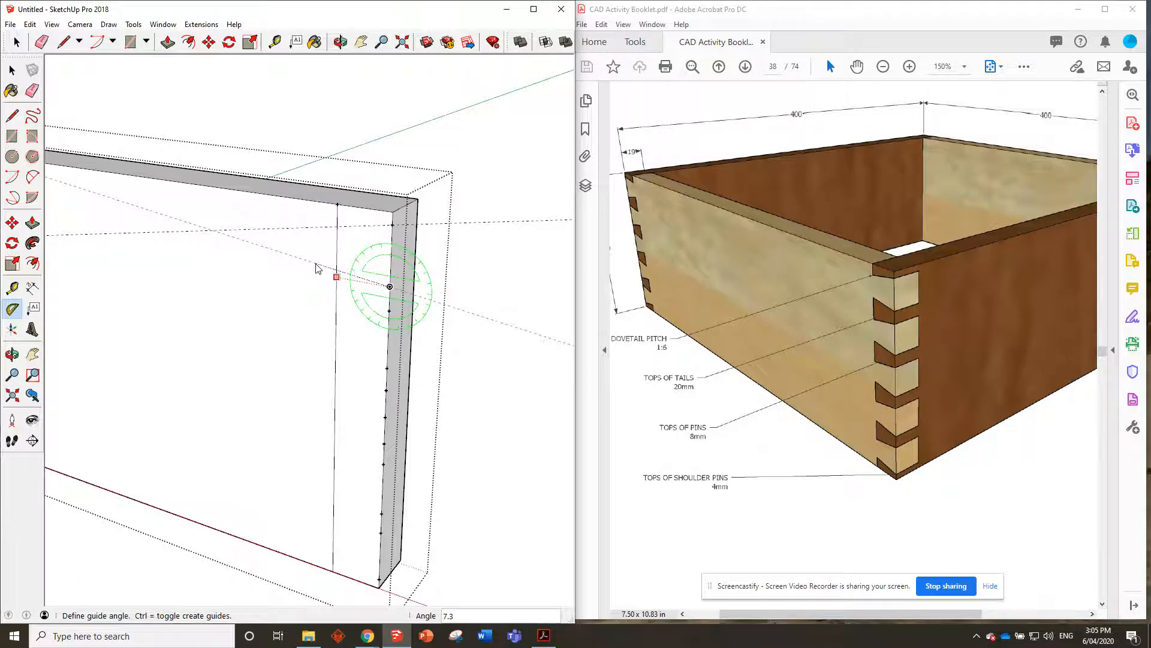
pyautogui.click(318, 268)
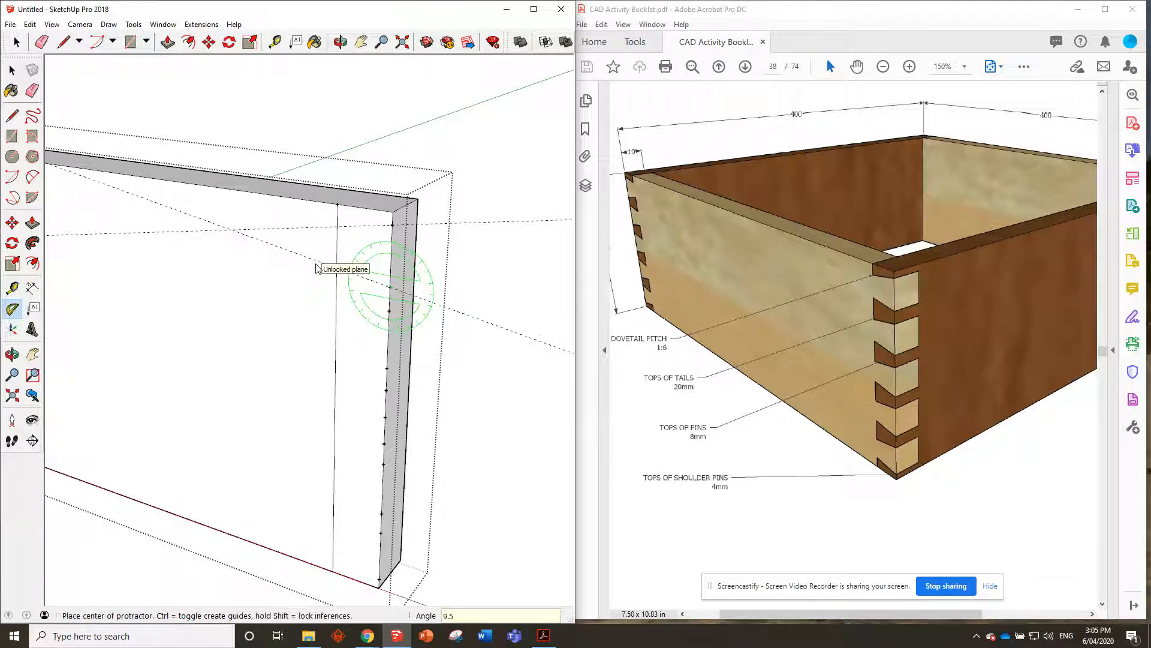
# - Draw the two sides of the top tail along the angled guides, from the end edge marks to the shoulder line
pyautogui.moveTo(367, 290)
pyautogui.mouseDown(button='middle')
pyautogui.moveTo(334, 308)
pyautogui.moveTo(408, 189)
pyautogui.moveTo(419, 258)
pyautogui.moveTo(368, 287)
pyautogui.mouseUp(button='middle')
pyautogui.scroll(1, 368, 288)
pyautogui.click(71, 41)
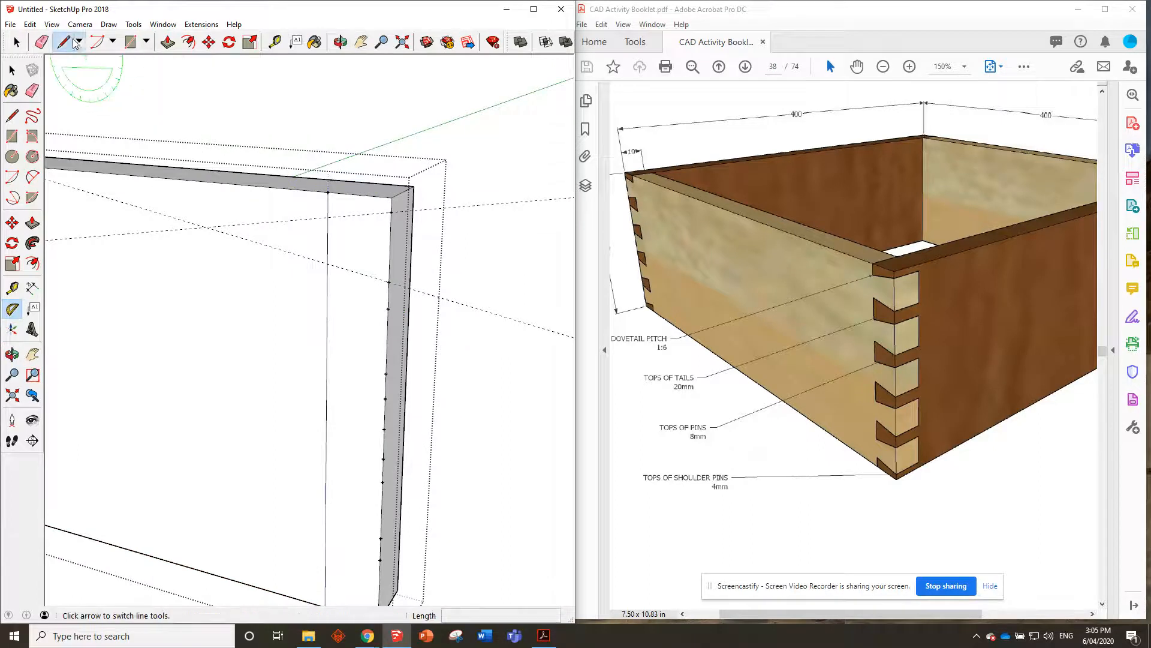
pyautogui.click(391, 212)
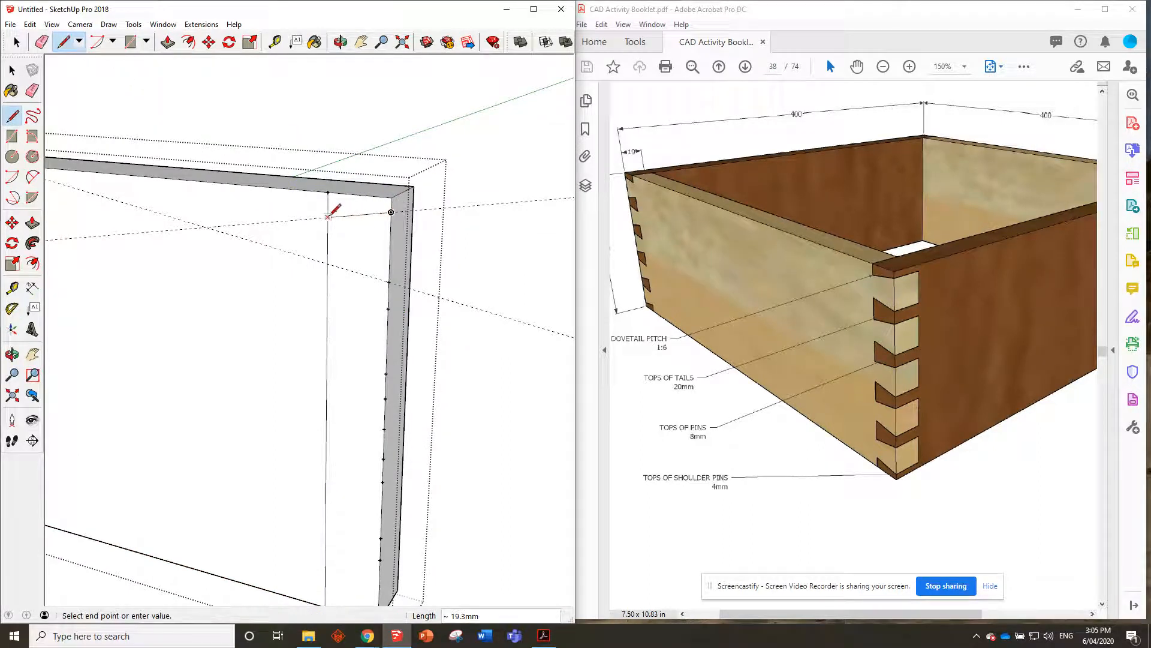
pyautogui.click(329, 216)
pyautogui.click(390, 281)
pyautogui.click(329, 262)
# - Select the top tail's two sloping lines and copy them 28 mm down to the second tail's marks
pyautogui.click(17, 42)
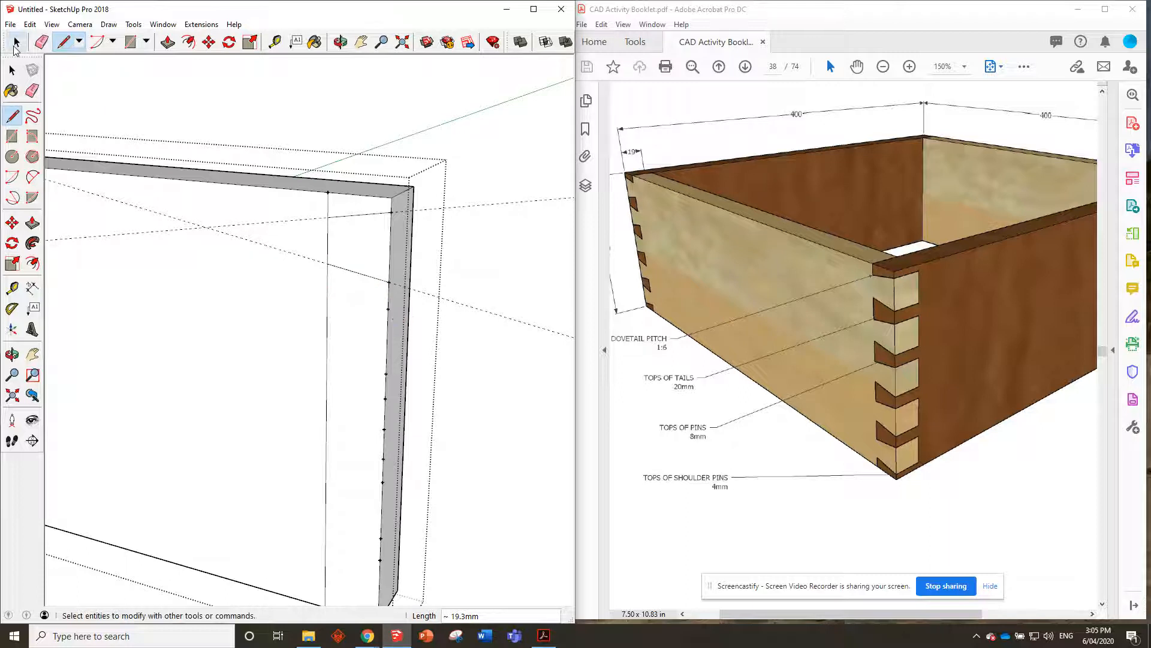
pyautogui.click(367, 215)
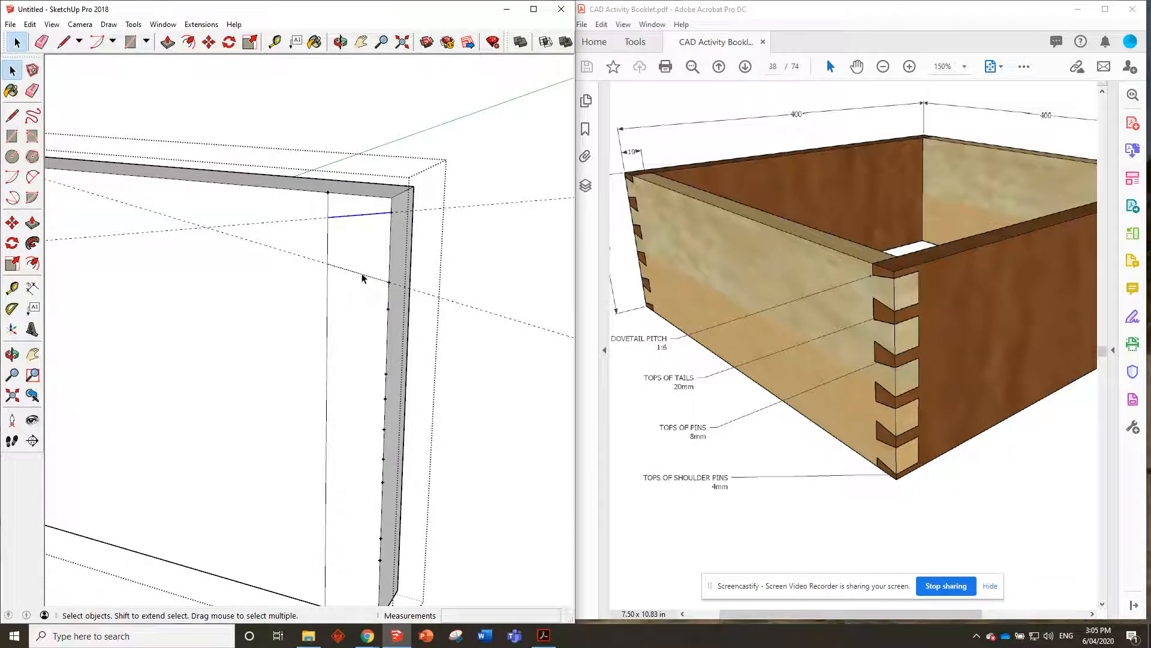
pyautogui.click(208, 41)
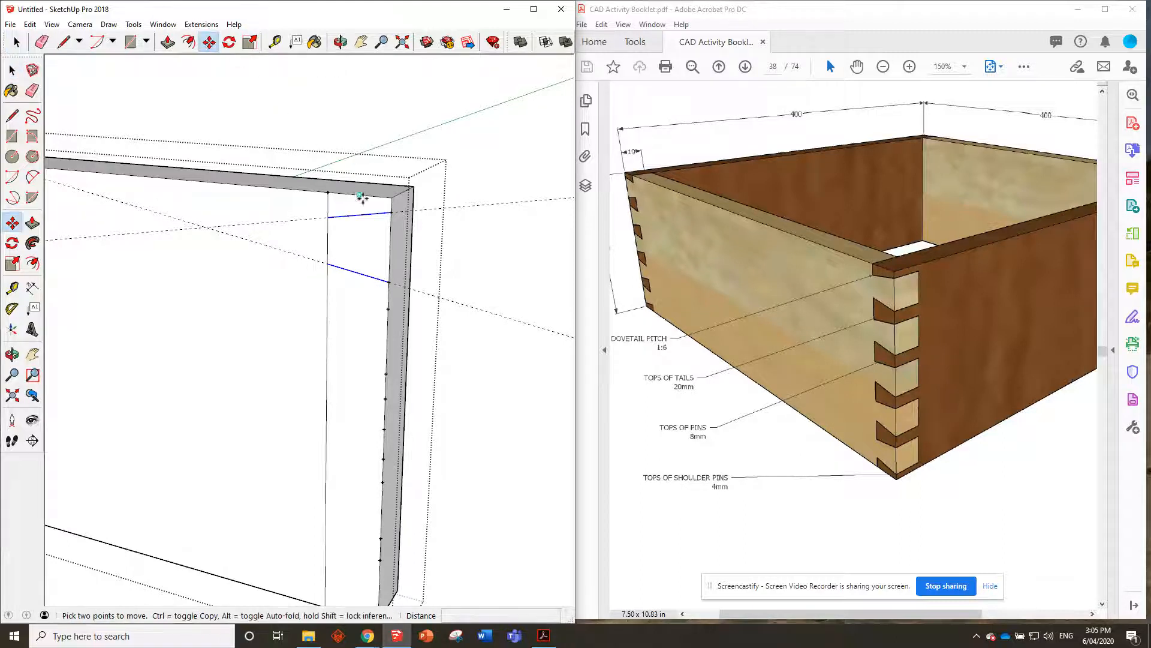
pyautogui.press('ctrl')
pyautogui.click(391, 213)
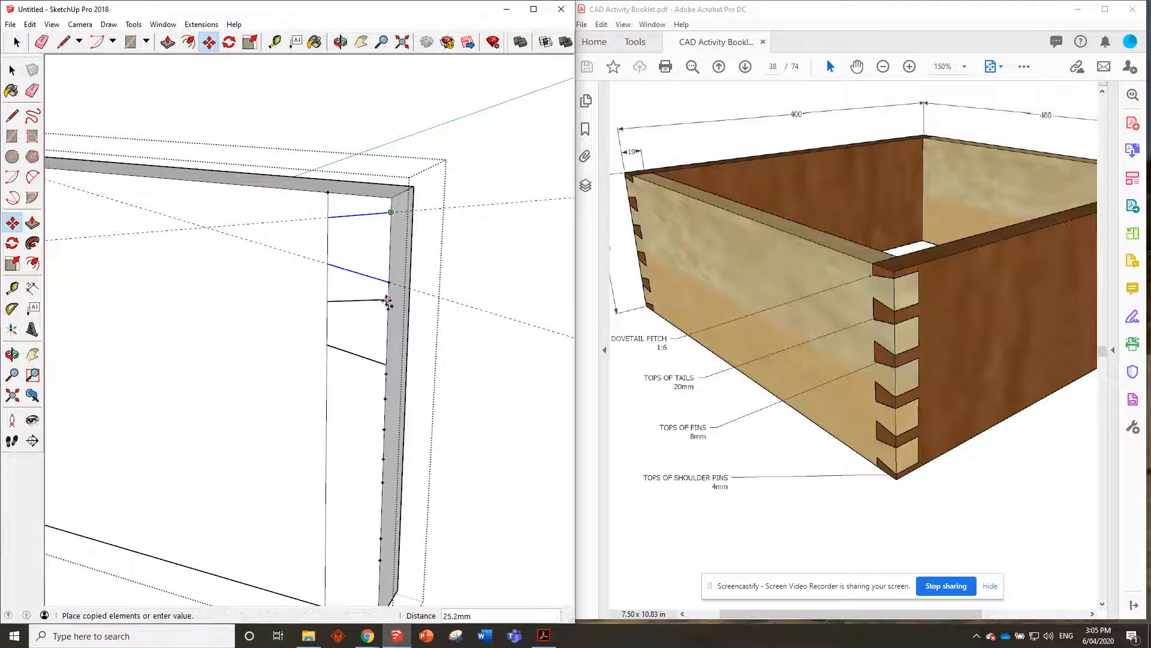
pyautogui.click(389, 308)
# - Select the sloping lines of the first two tails and copy them down to the third and fourth tail marks
pyautogui.press('space')
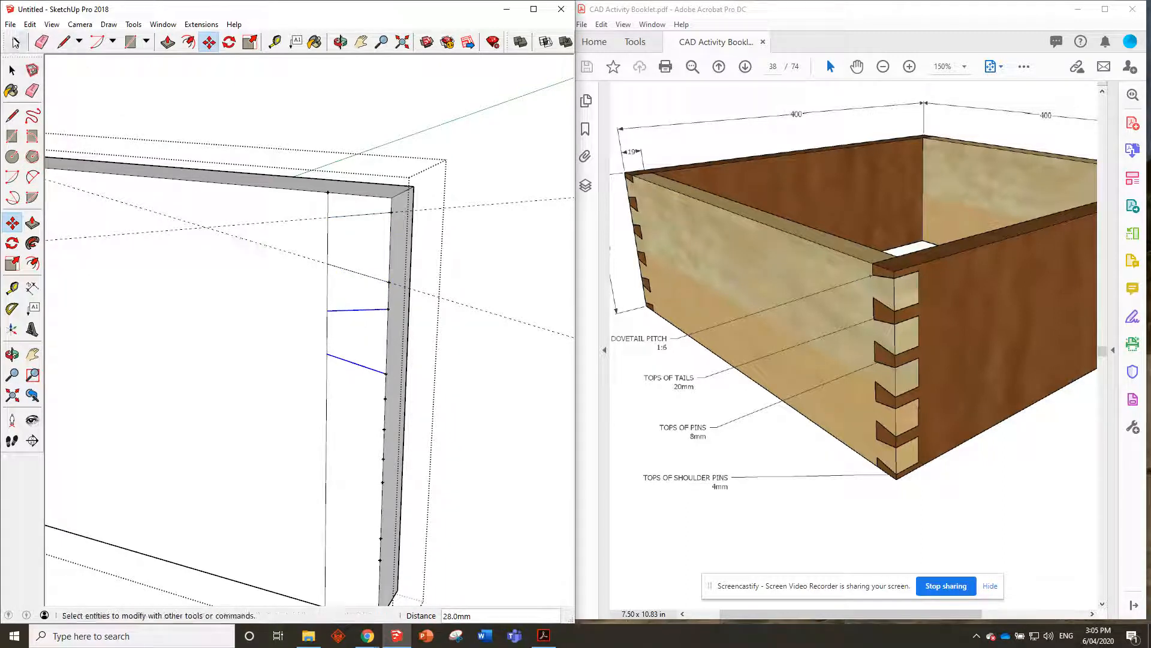
pyautogui.click(355, 218)
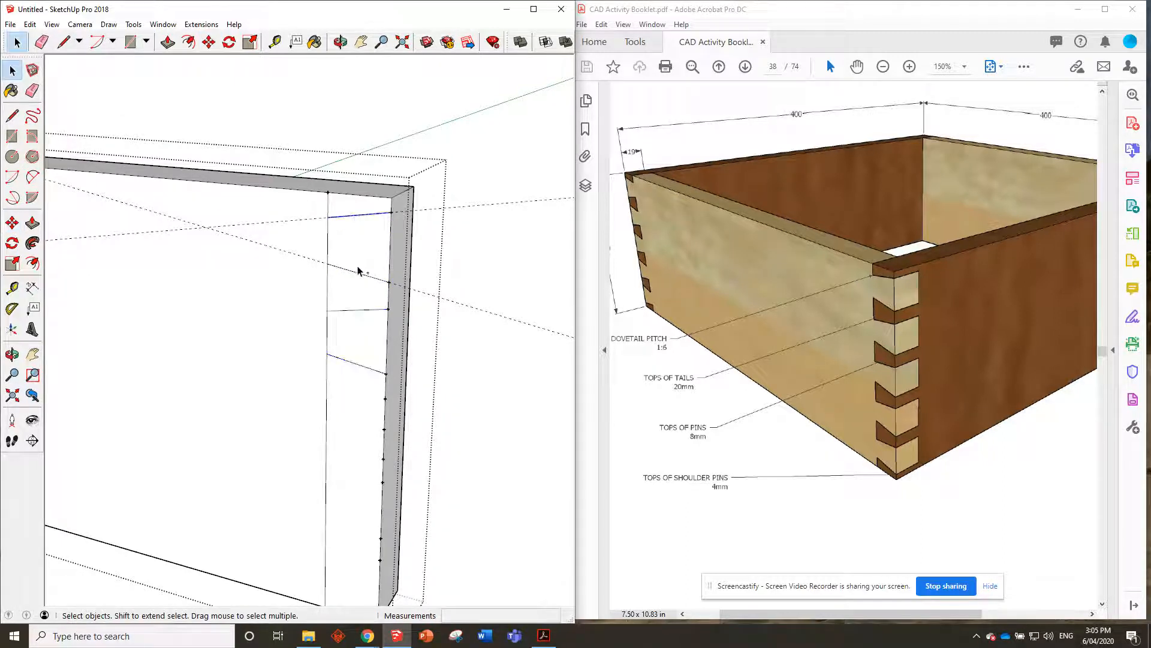
pyautogui.keyDown('shift'); pyautogui.click(354, 273); pyautogui.keyUp('shift')
pyautogui.keyDown('shift'); pyautogui.click(362, 310); pyautogui.keyUp('shift')
pyautogui.click(209, 42)
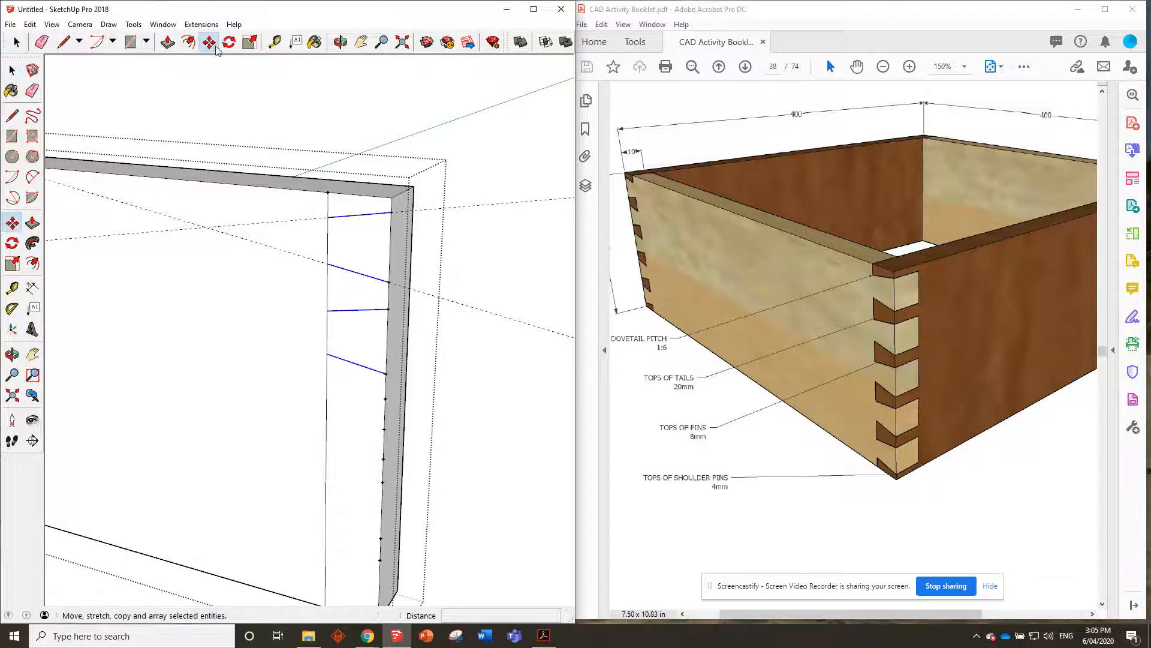
pyautogui.click(391, 213)
pyautogui.press('ctrl')
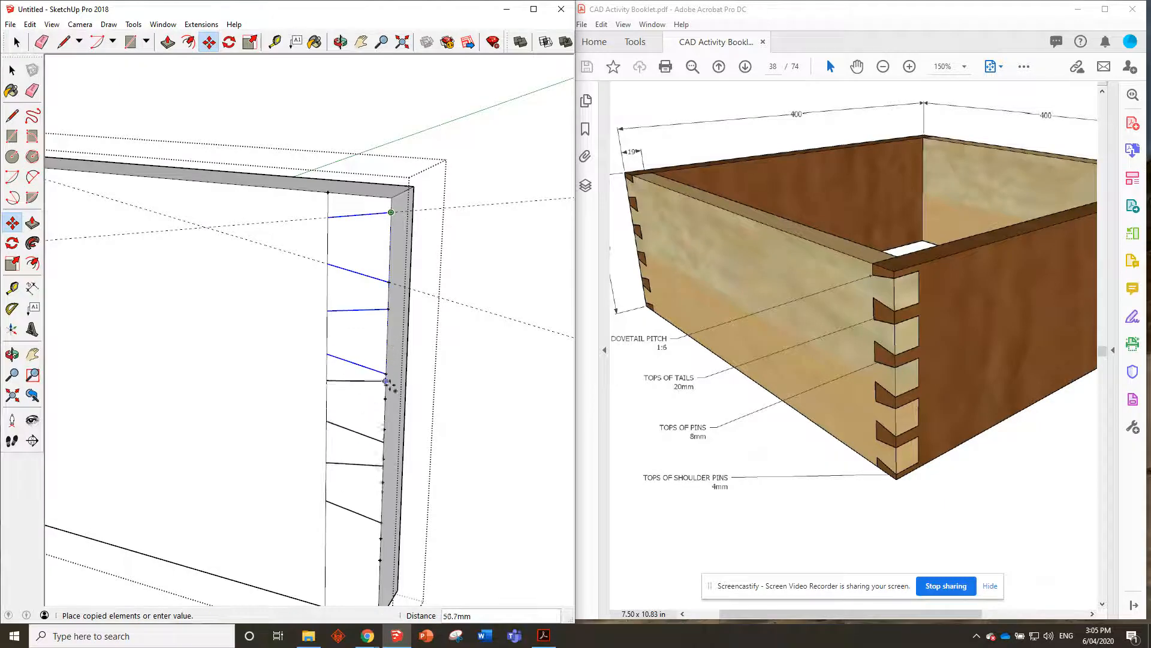
pyautogui.click(387, 400)
pyautogui.scroll(-1, 331, 207)
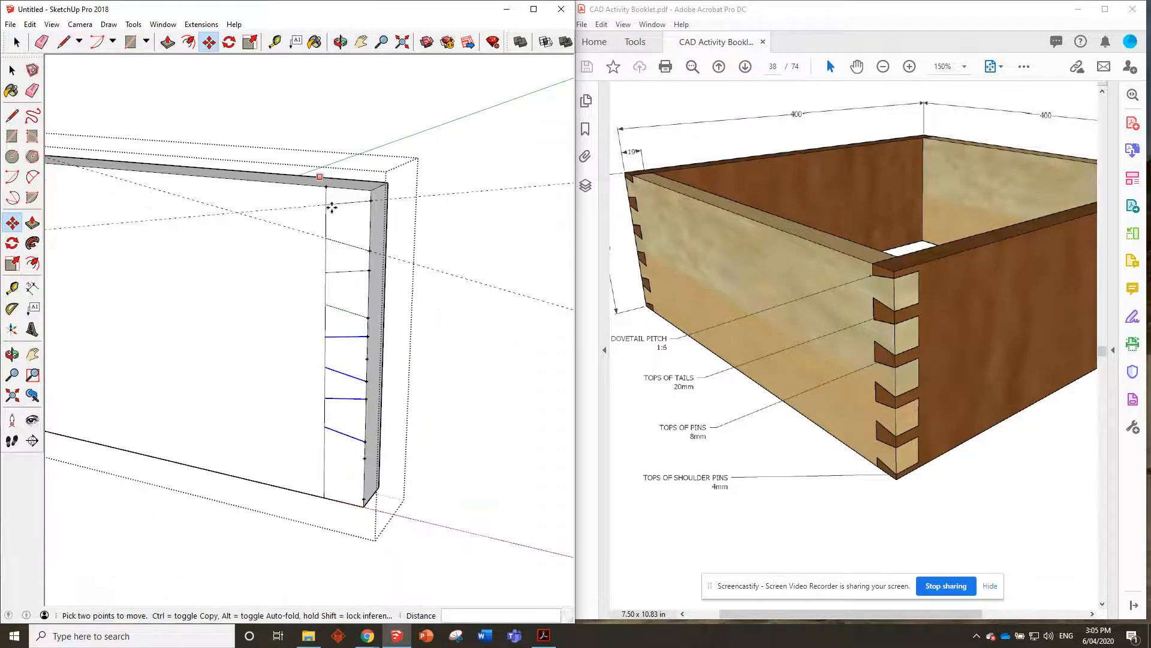
pyautogui.scroll(1, 387, 285)
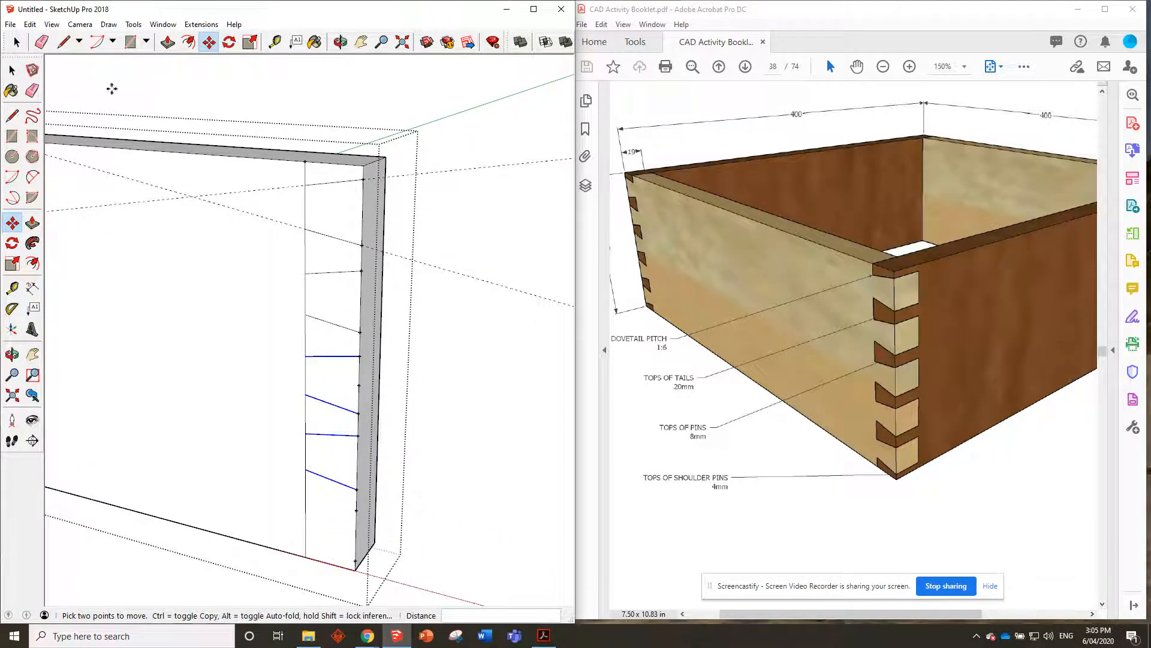
pyautogui.click(12, 70)
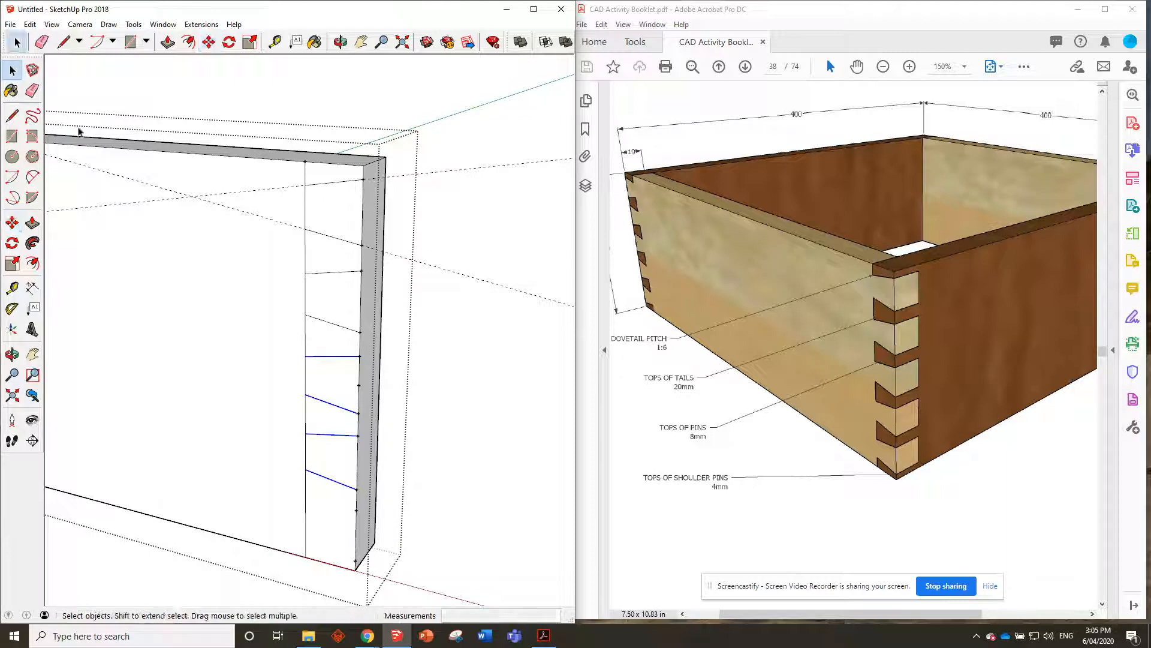
pyautogui.click(327, 183)
pyautogui.keyDown('shift'); pyautogui.click(327, 237); pyautogui.keyUp('shift')
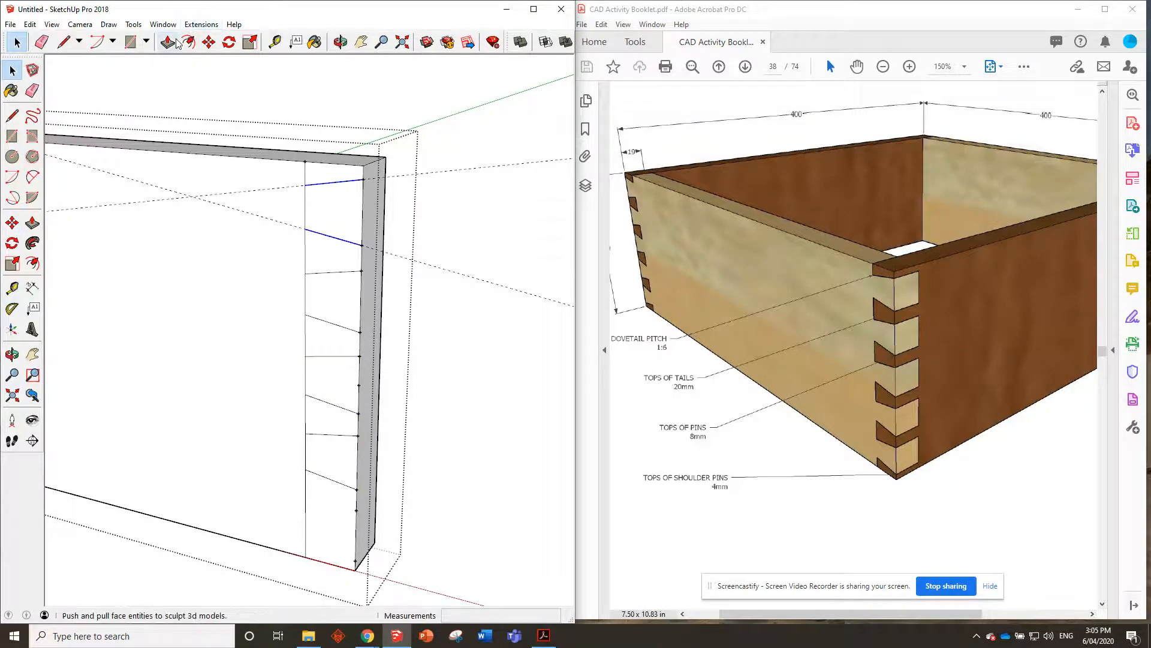
pyautogui.click(208, 42)
pyautogui.click(362, 180)
pyautogui.scroll(-2, 303, 141)
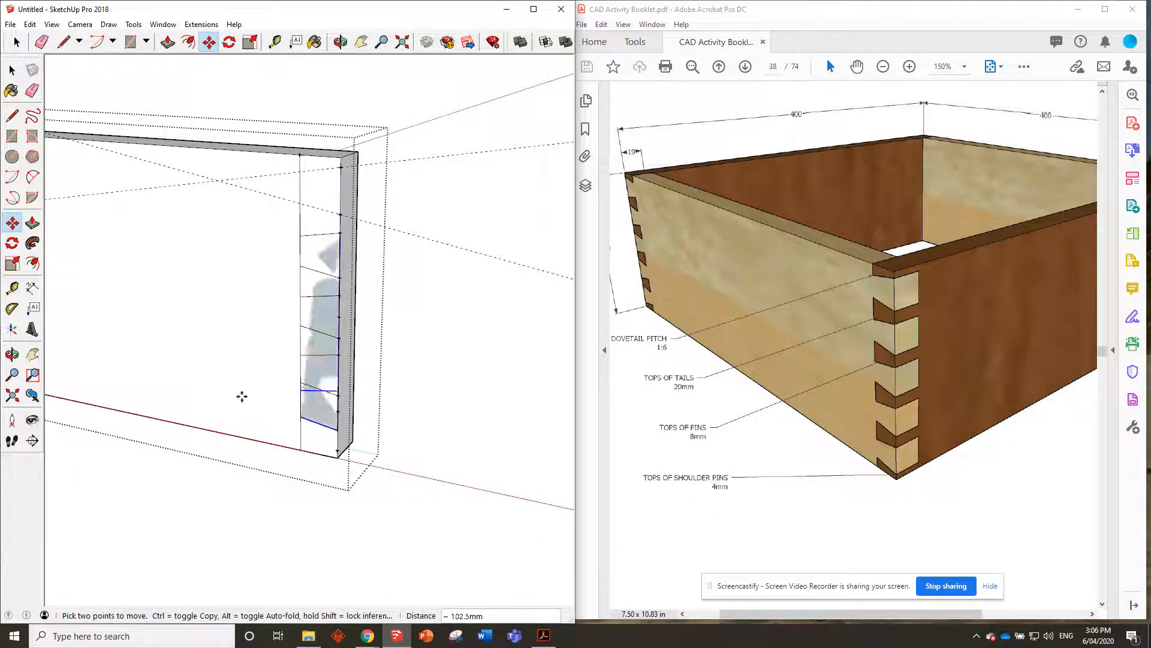
pyautogui.click(337, 411)
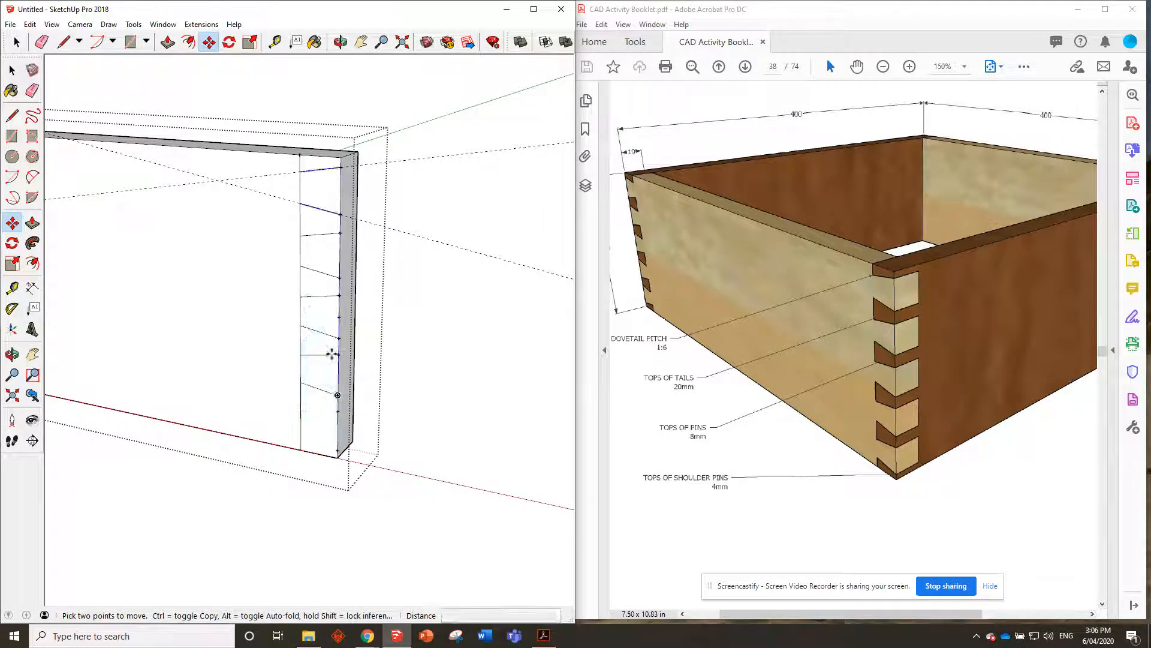
pyautogui.click(17, 42)
pyautogui.click(276, 88)
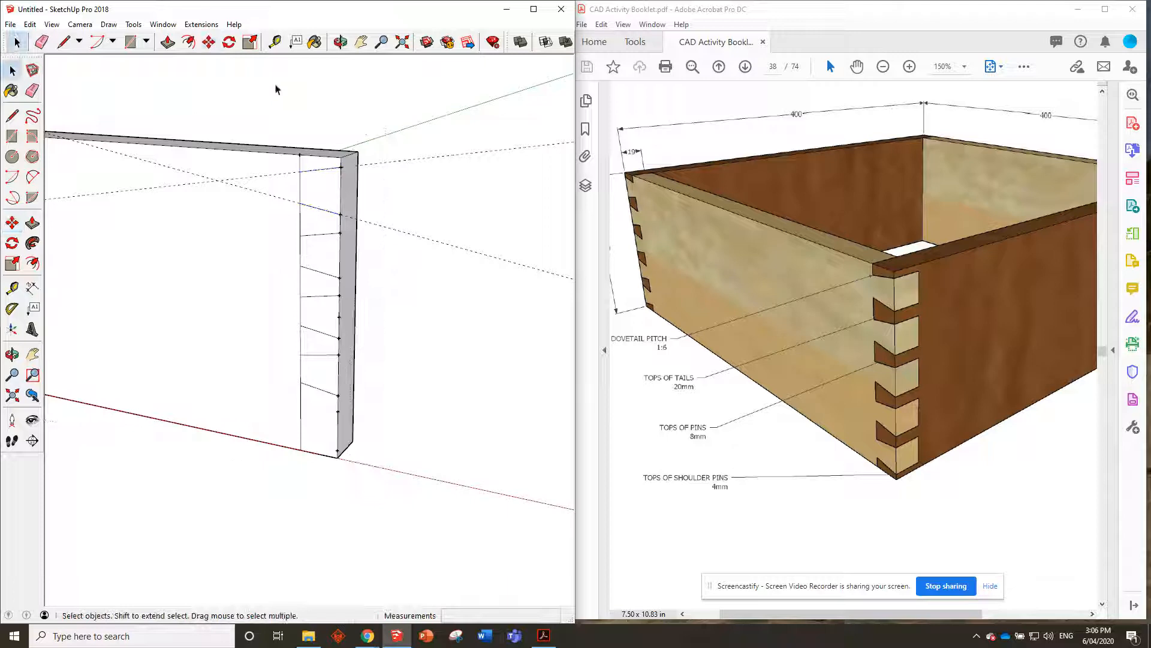
pyautogui.doubleClick(261, 229)
# - Copy the top tail's two sloping lines 112 mm down to the lowest tail's marks
pyautogui.scroll(2, 334, 190)
pyautogui.click(320, 165)
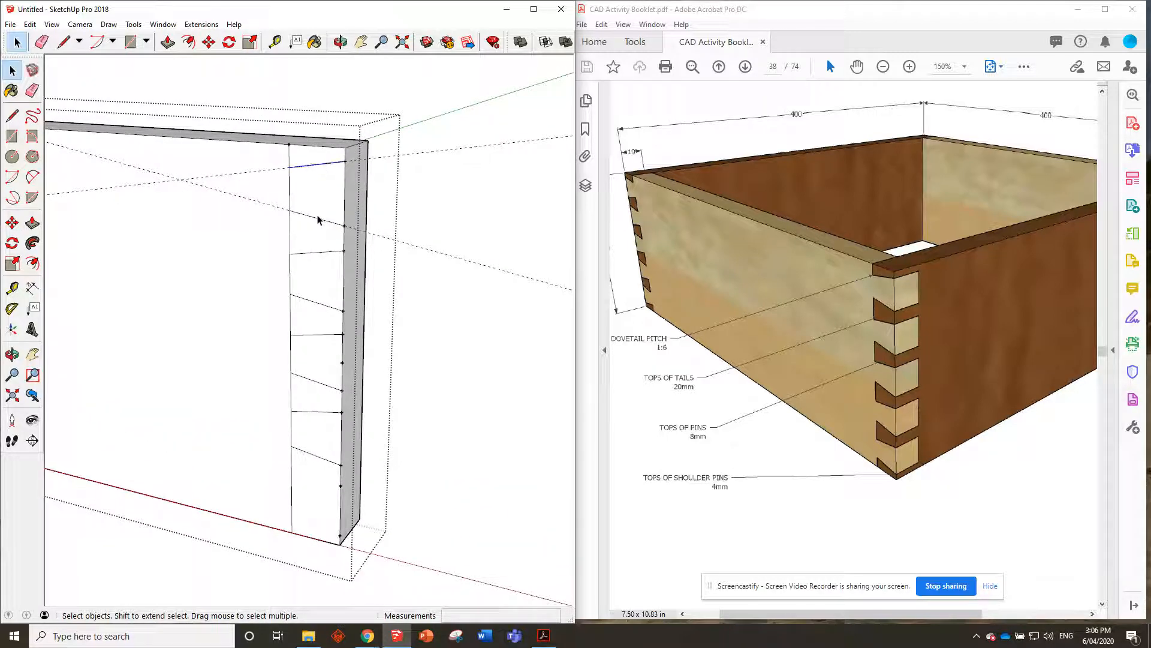
pyautogui.keyDown('shift'); pyautogui.click(318, 218); pyautogui.keyUp('shift')
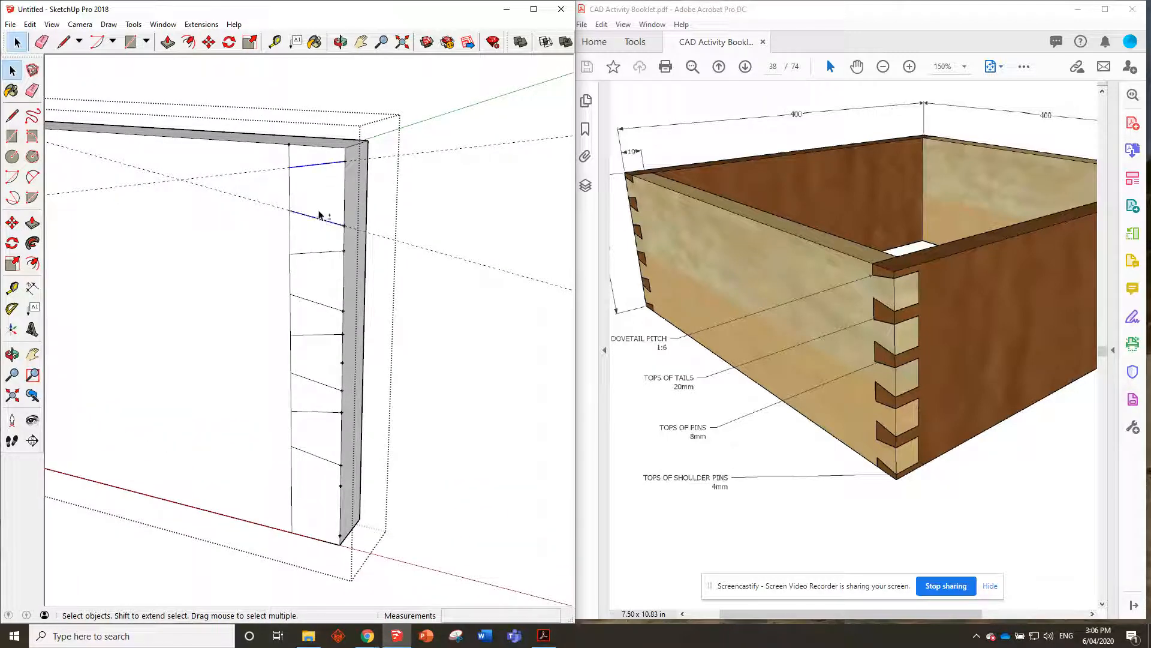
pyautogui.click(208, 41)
pyautogui.click(345, 160)
pyautogui.press('ctrl')
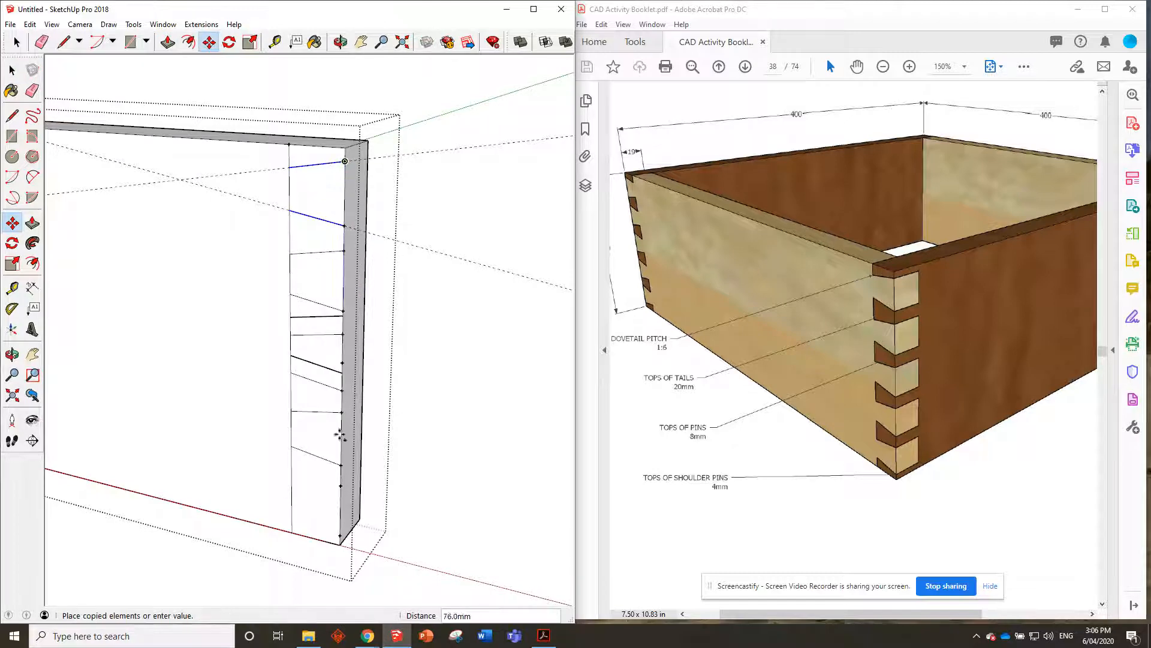
pyautogui.click(340, 485)
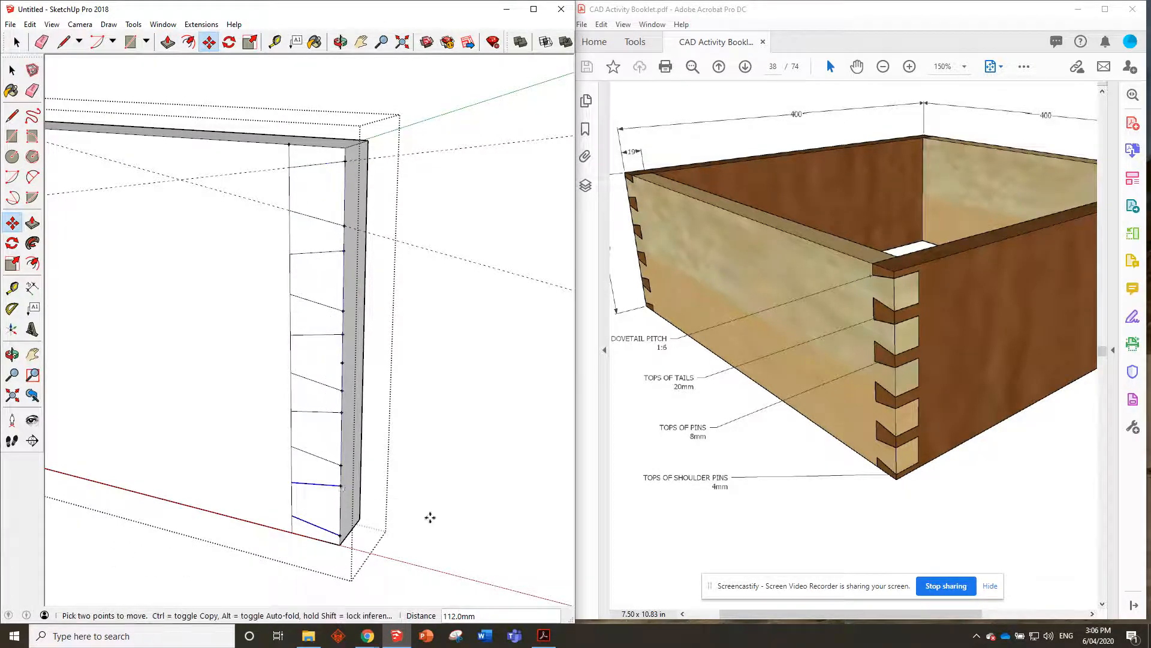
# - Close the side board group and examine the whole board with its completed tail layout
pyautogui.scroll(-2, 402, 361)
pyautogui.moveTo(401, 360)
pyautogui.mouseDown(button='middle')
pyautogui.moveTo(291, 380)
pyautogui.moveTo(334, 316)
pyautogui.mouseUp(button='middle')
pyautogui.press('space')
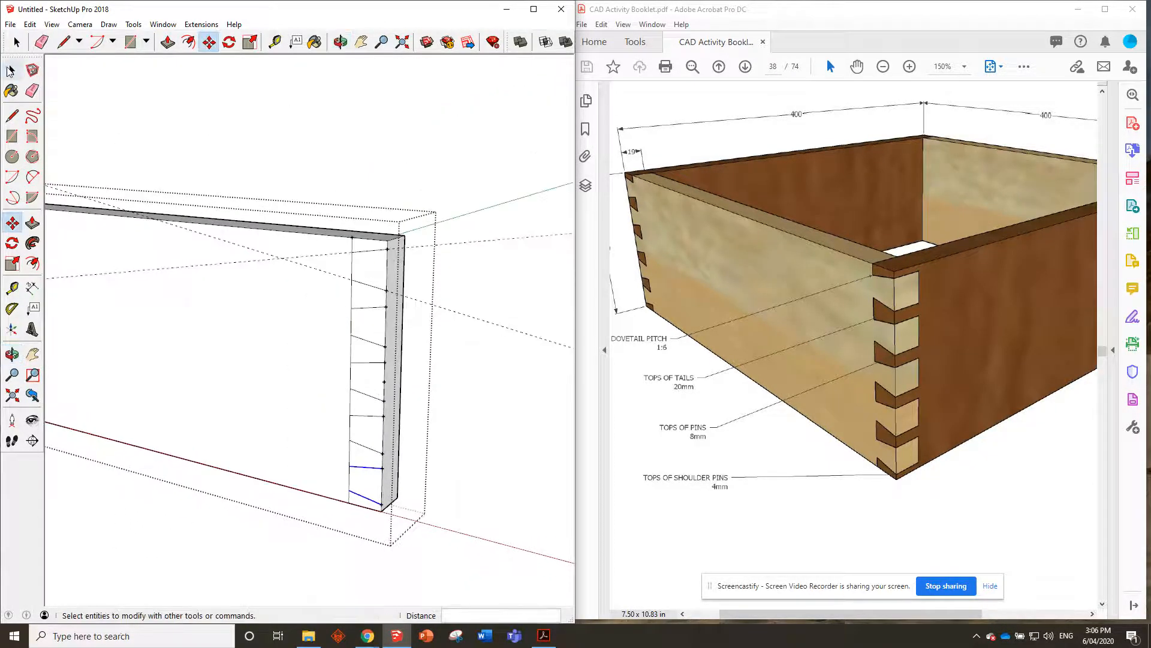
pyautogui.click(319, 160)
pyautogui.moveTo(280, 249); pyautogui.dragTo(360, 295, button='middle')
pyautogui.scroll(-5, 360, 295)
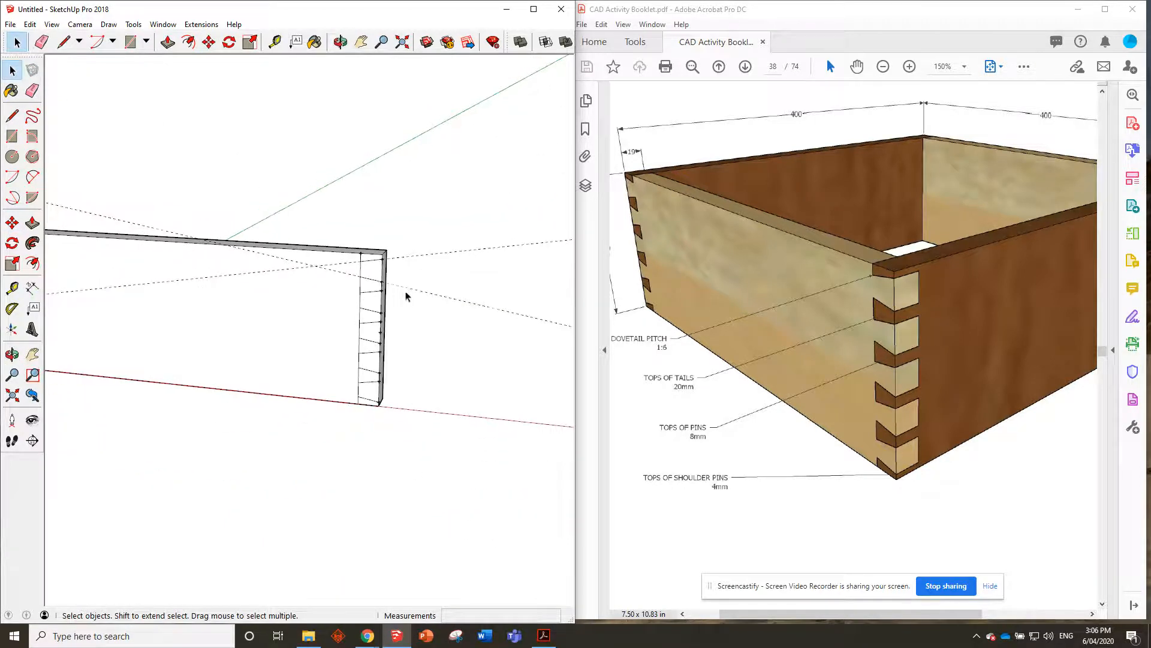
pyautogui.scroll(2, 458, 292)
pyautogui.scroll(2, 341, 288)
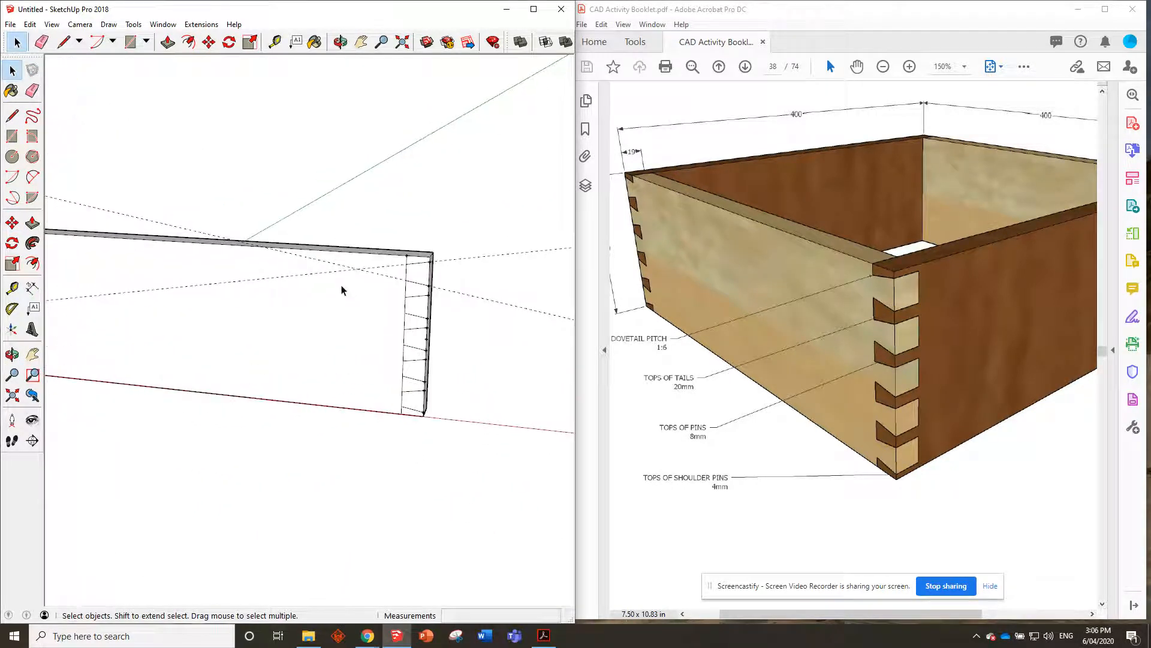
pyautogui.scroll(-1, 442, 283)
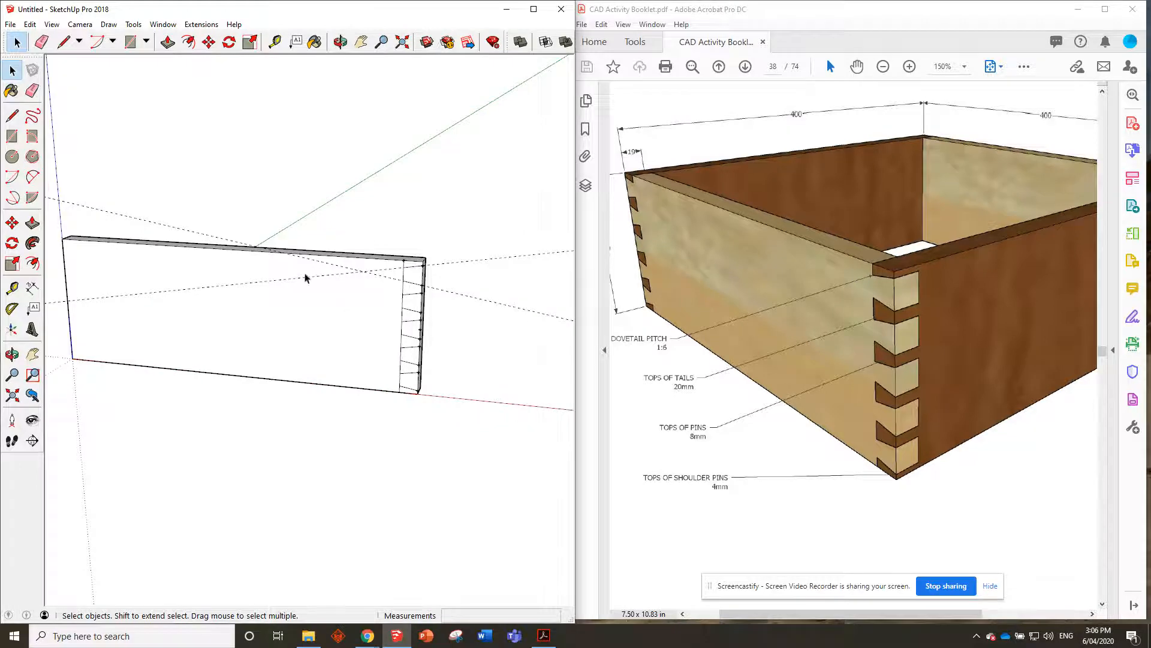
pyautogui.scroll(-3, 401, 280)
pyautogui.scroll(3, 146, 259)
pyautogui.scroll(-1, 422, 277)
pyautogui.scroll(1, 517, 275)
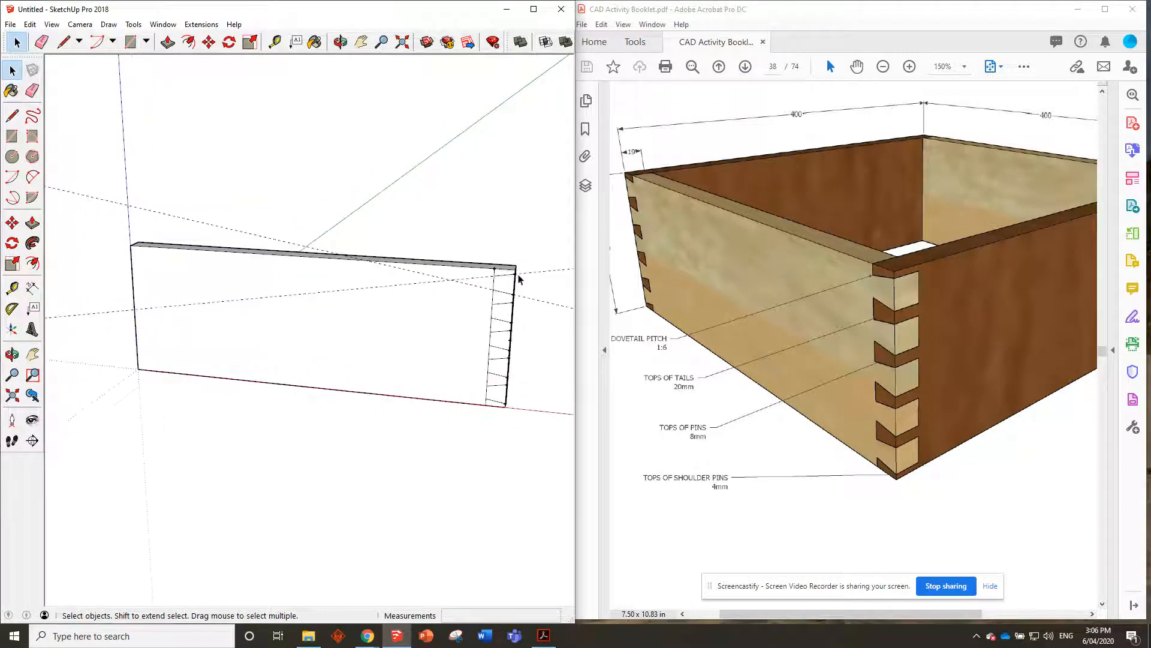
# - Reopen the side board for editing and add a 400 mm guide from the top tail's upper mark along the board to its opposite end
pyautogui.doubleClick(346, 317)
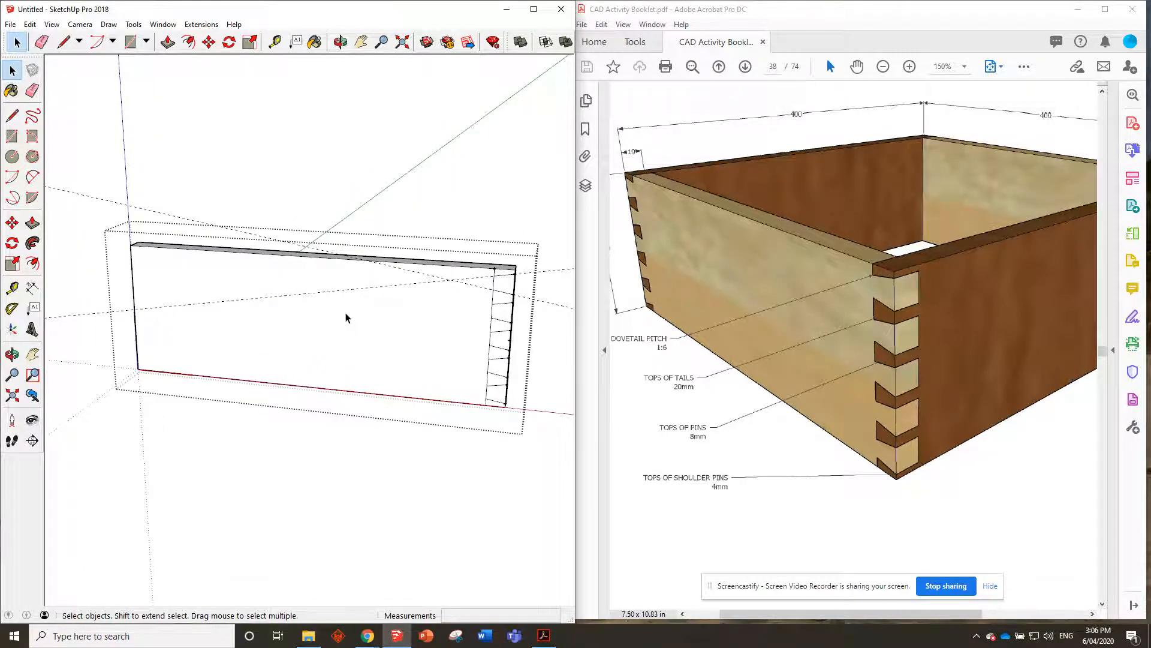
pyautogui.scroll(1, 470, 323)
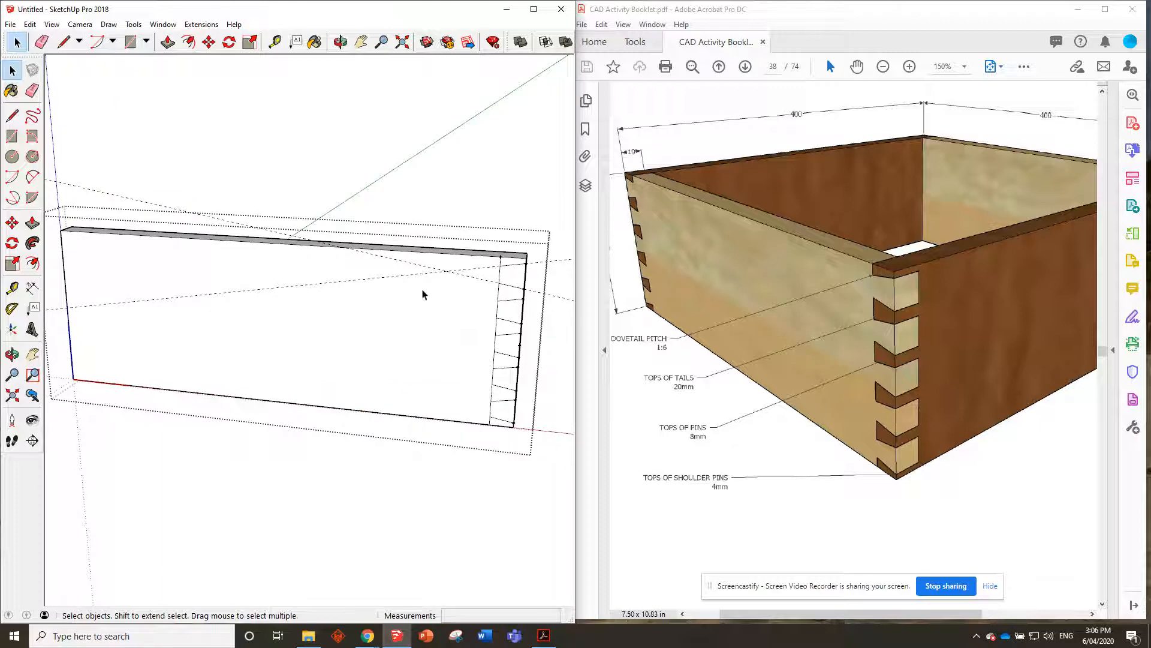
pyautogui.click(276, 42)
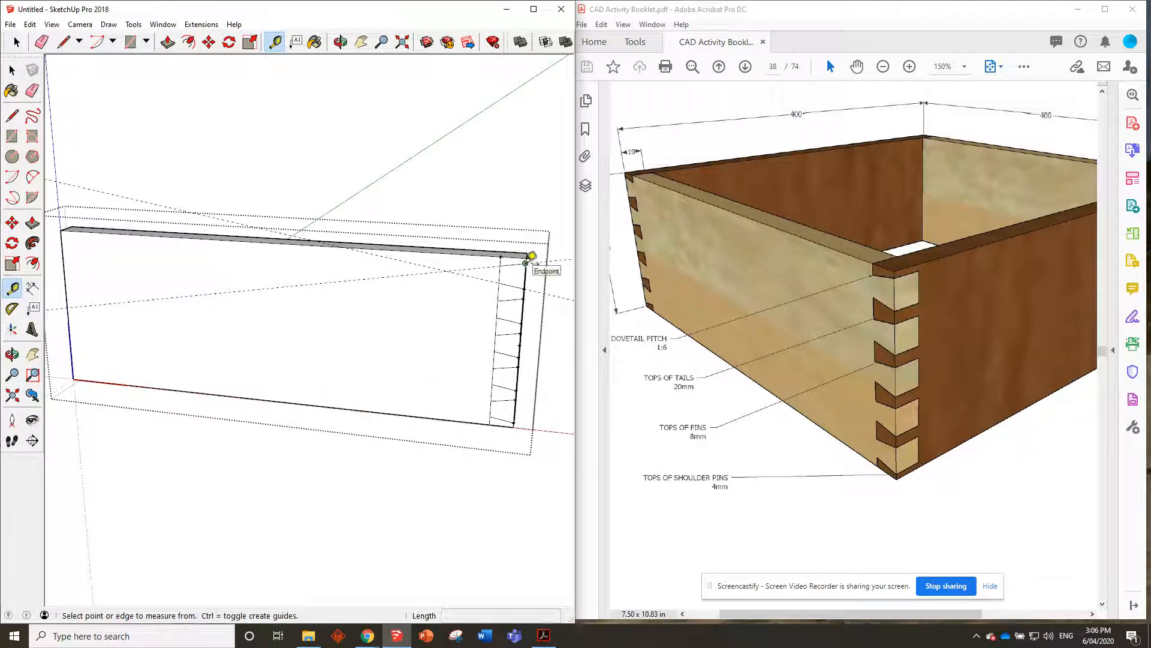
pyautogui.scroll(2, 527, 259)
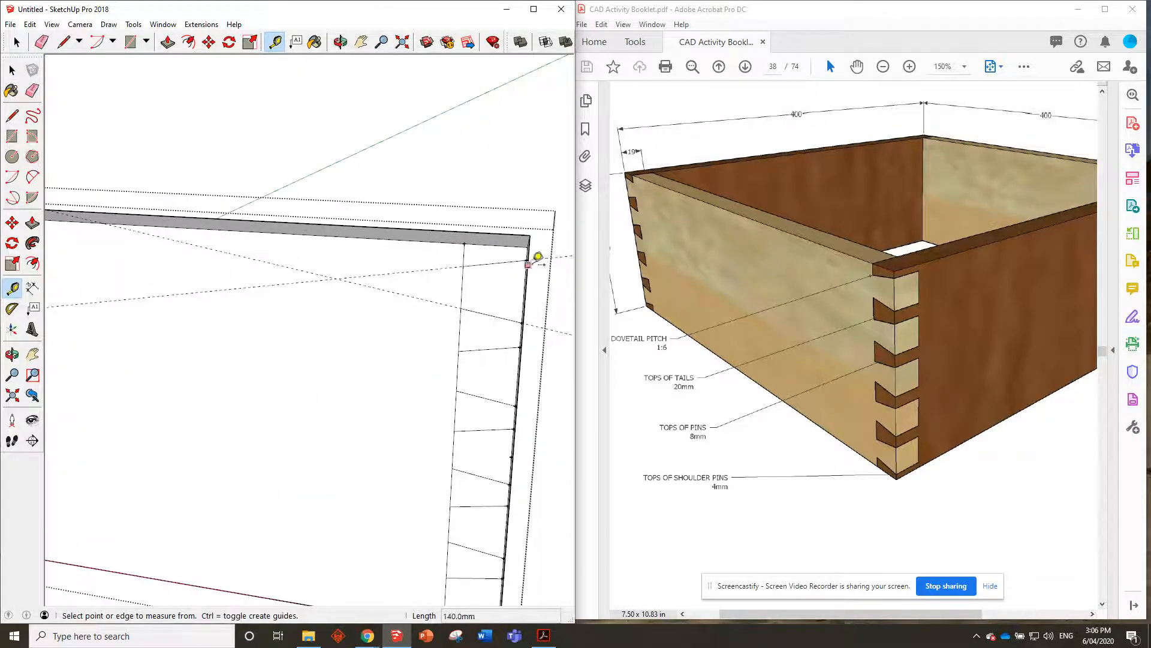
pyautogui.moveTo(530, 257); pyautogui.dragTo(535, 266, button='middle')
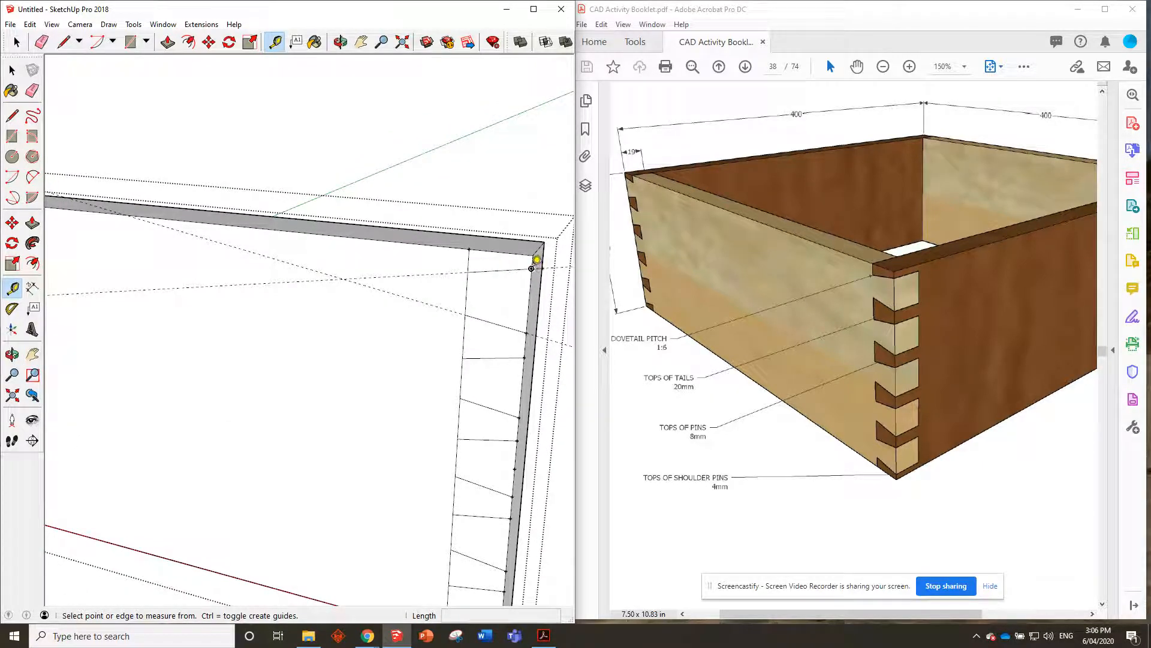
pyautogui.click(531, 268)
pyautogui.scroll(-5, 527, 268)
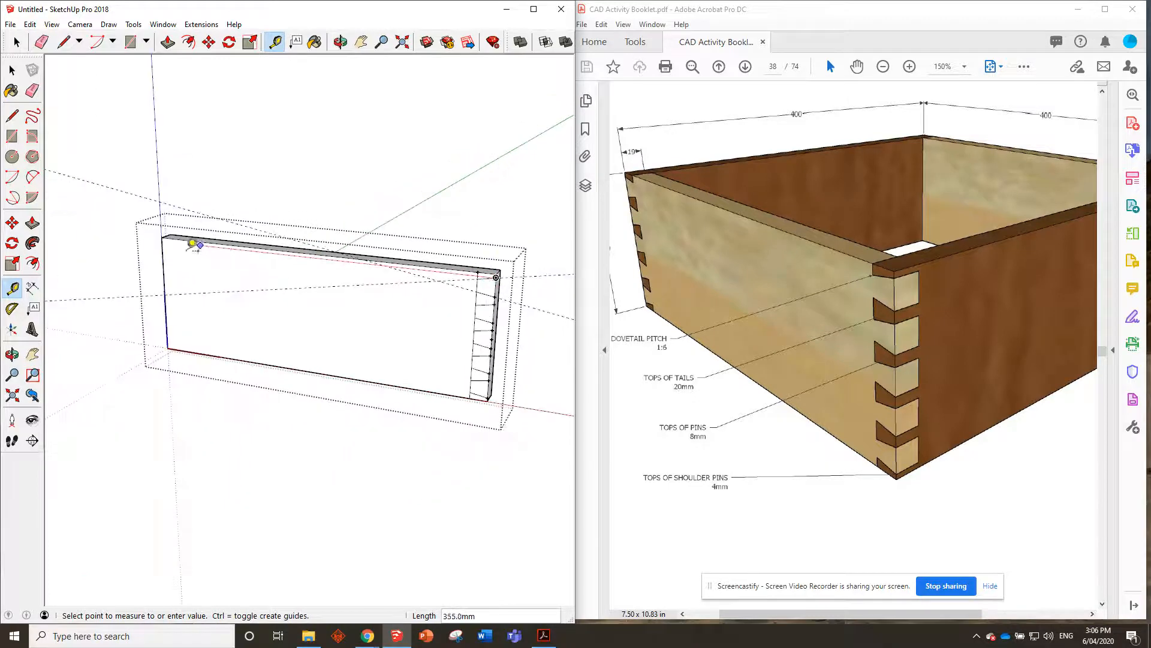
pyautogui.scroll(3, 192, 244)
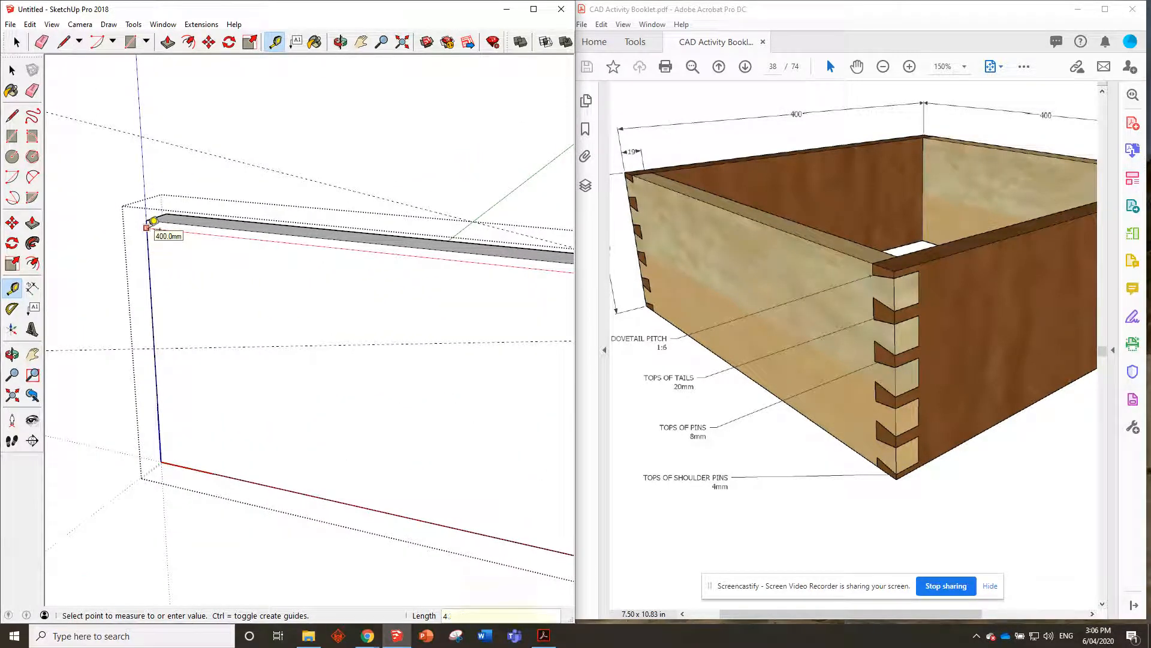
pyautogui.write('400')
pyautogui.press('Return')
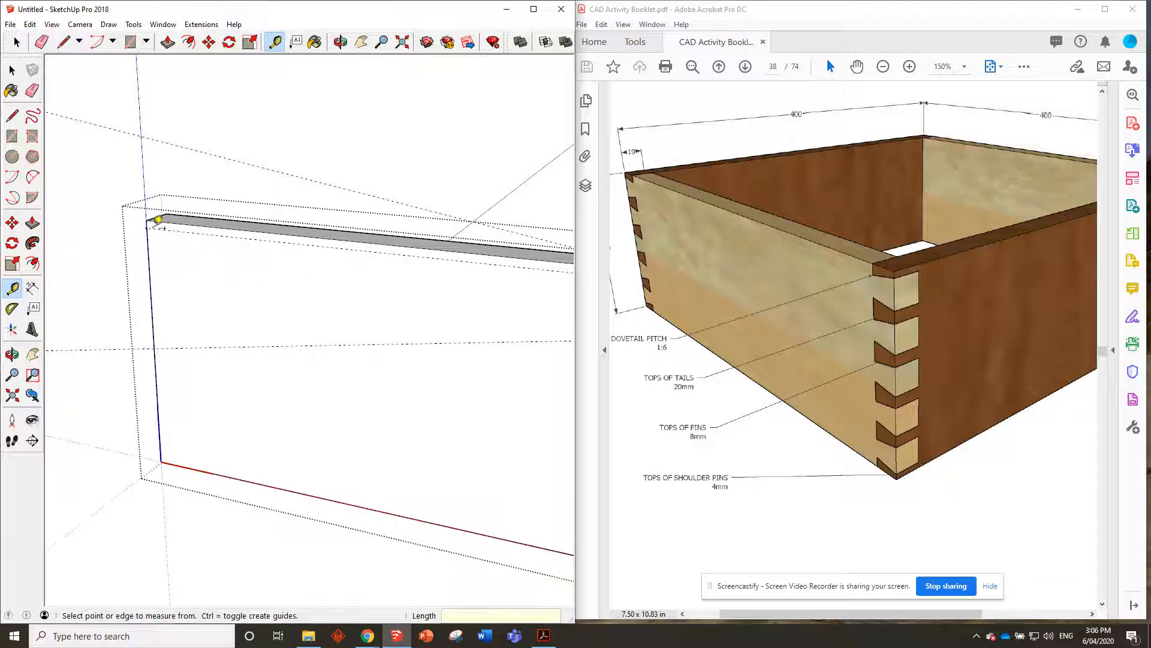
# - Examine the tail layout on the face and edge of the board's end from an angled close view
pyautogui.scroll(-1, 90, 231)
pyautogui.scroll(-4, 162, 259)
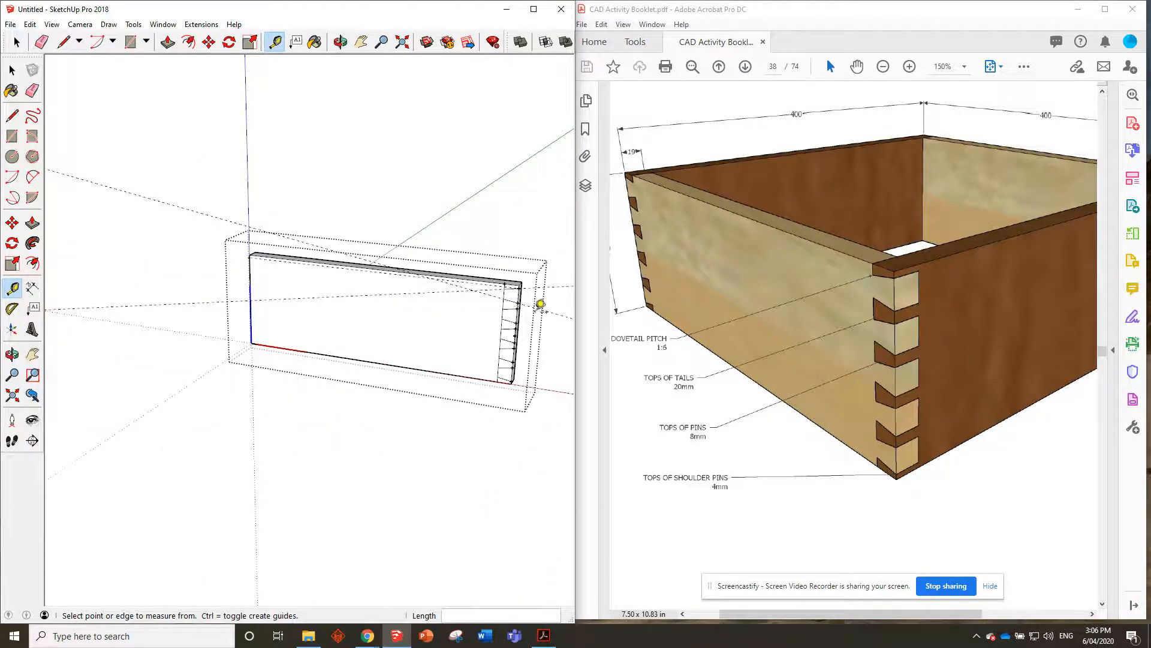
pyautogui.scroll(3, 509, 300)
pyautogui.scroll(4, 537, 339)
pyautogui.moveTo(493, 268)
pyautogui.mouseDown(button='middle')
pyautogui.moveTo(453, 219)
pyautogui.moveTo(437, 378)
pyautogui.moveTo(486, 334)
pyautogui.moveTo(496, 342)
pyautogui.moveTo(431, 340)
pyautogui.moveTo(466, 352)
pyautogui.mouseUp(button='middle')
pyautogui.scroll(-3, 450, 198)
pyautogui.scroll(2, 453, 362)
pyautogui.scroll(-2, 465, 313)
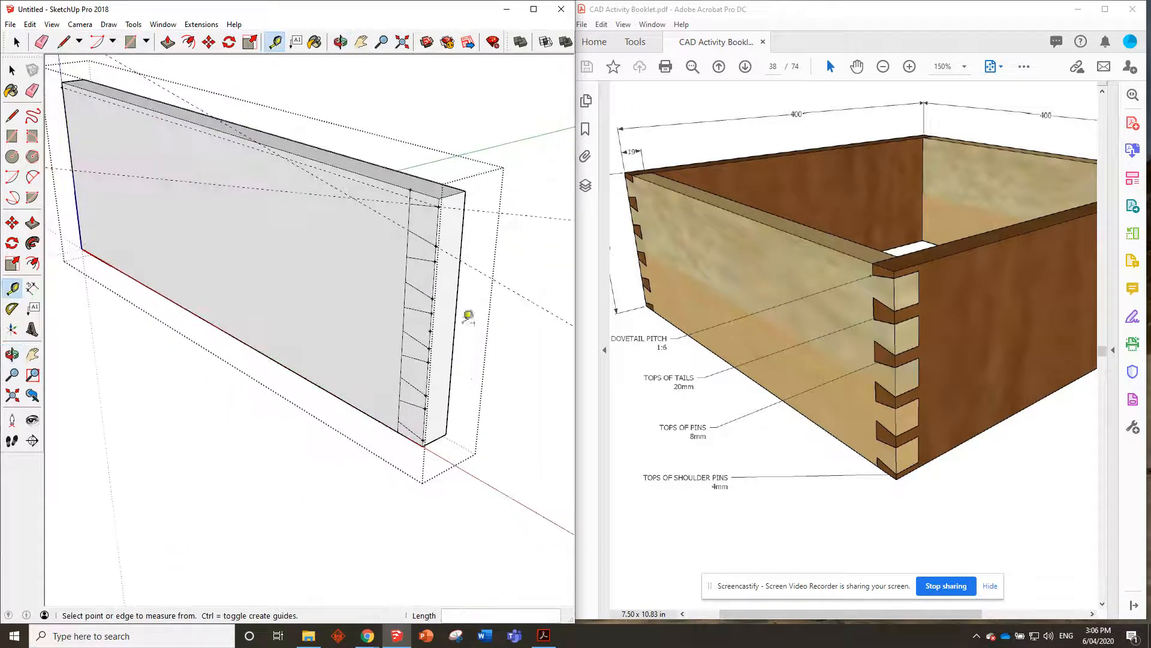
pyautogui.scroll(2, 457, 242)
pyautogui.moveTo(424, 476); pyautogui.dragTo(398, 429, button='middle')
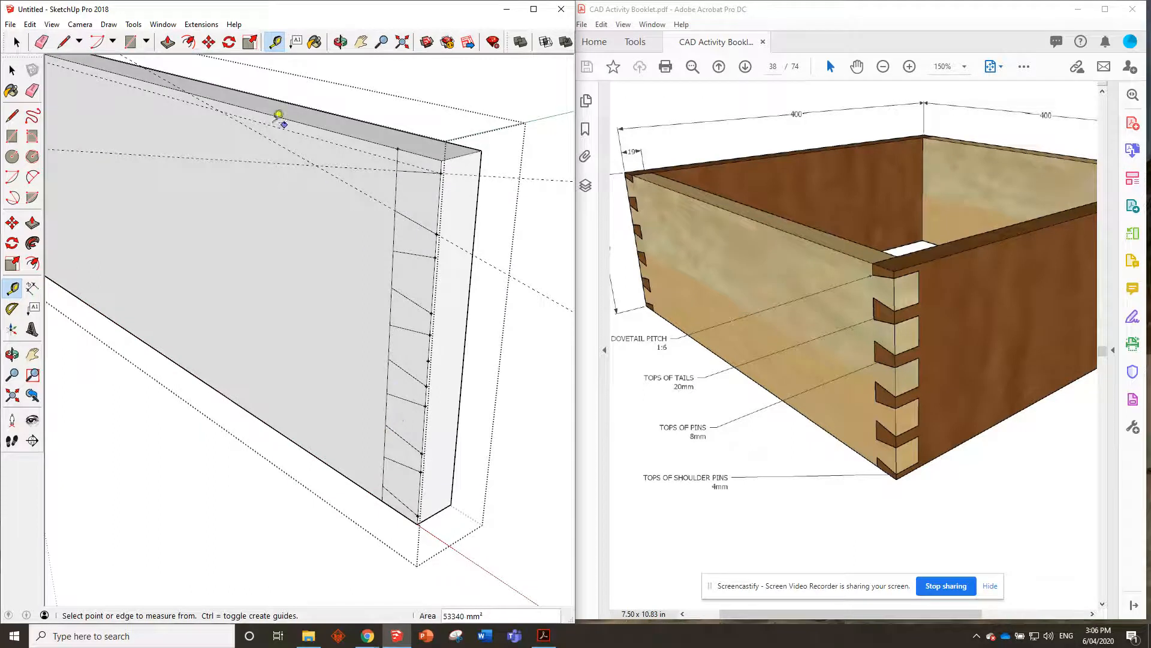
pyautogui.press('space')
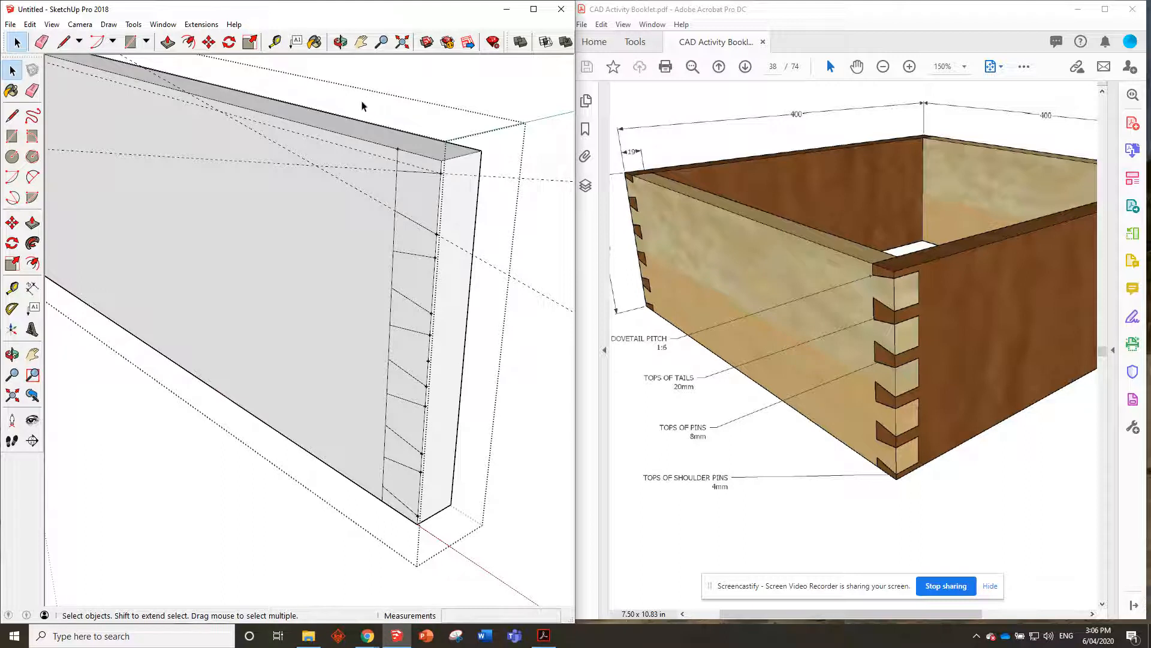
pyautogui.moveTo(360, 99); pyautogui.dragTo(450, 554)
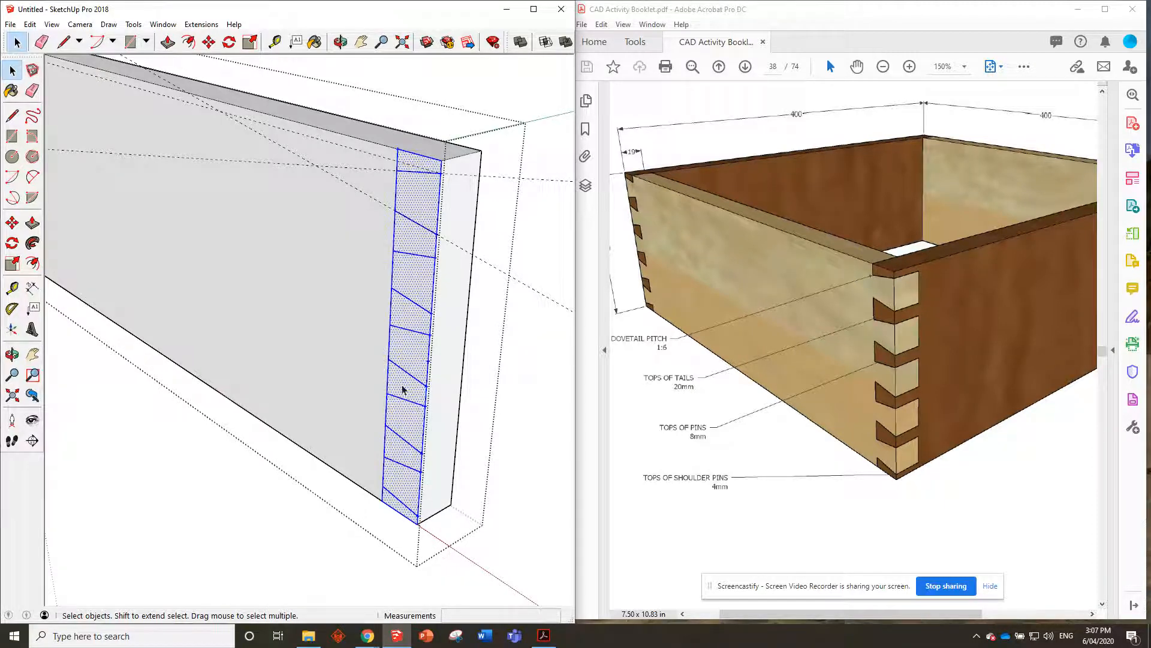
pyautogui.press('Escape')
pyautogui.doubleClick(352, 172)
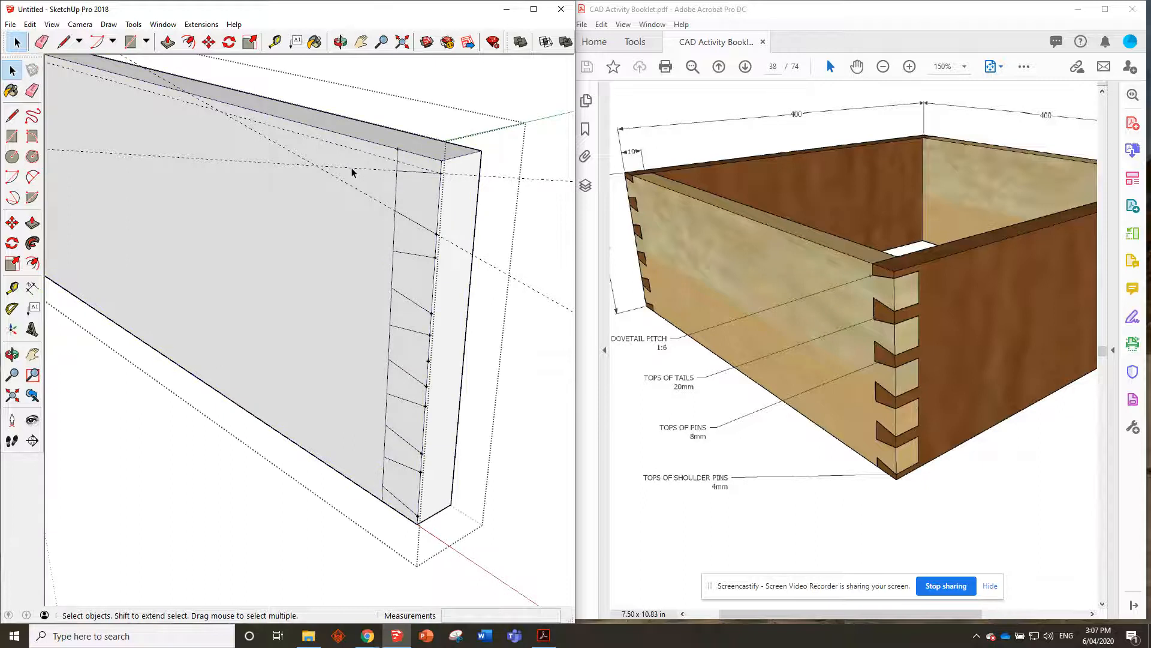
pyautogui.moveTo(347, 91); pyautogui.dragTo(450, 564)
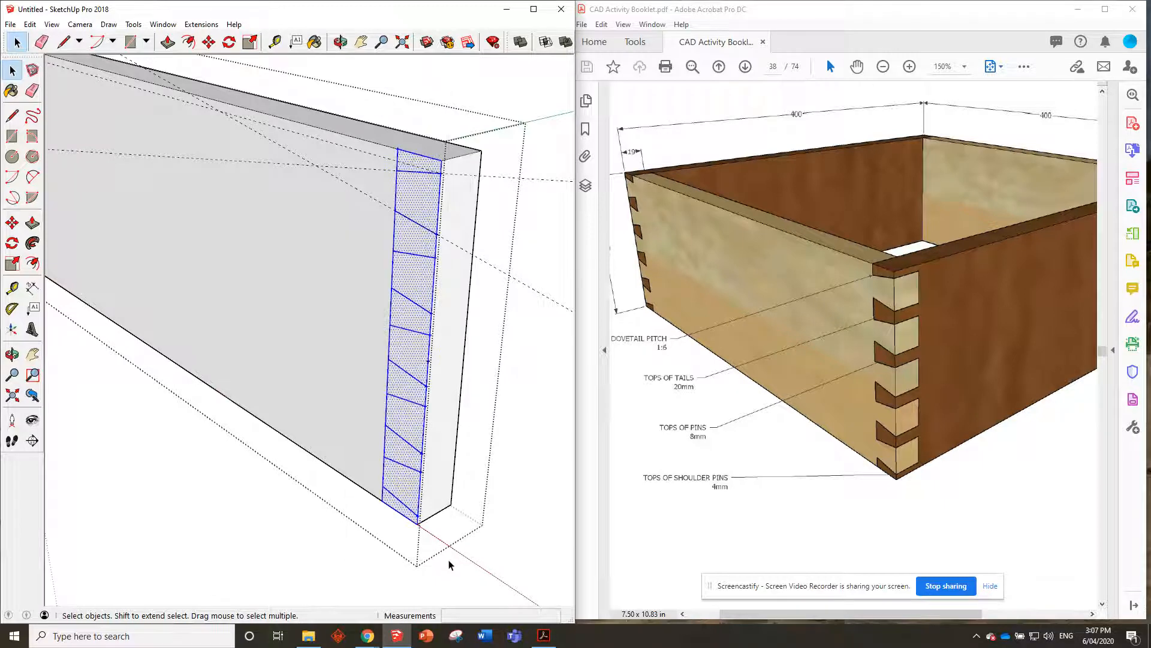
pyautogui.click(447, 550)
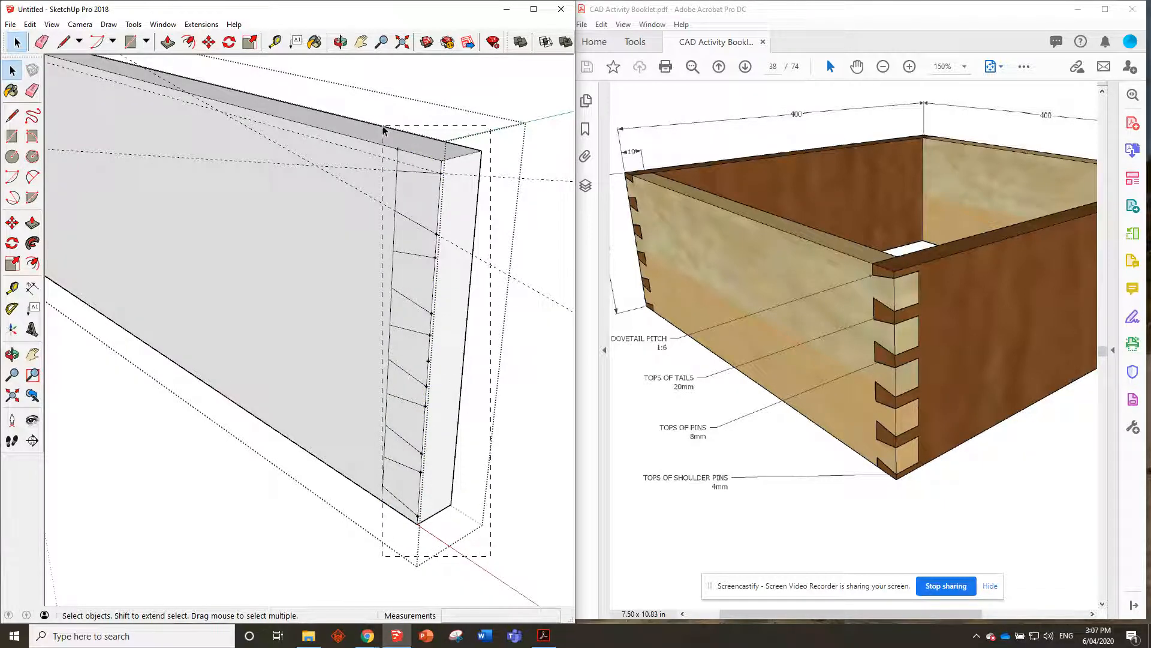
pyautogui.moveTo(383, 130); pyautogui.dragTo(385, 129)
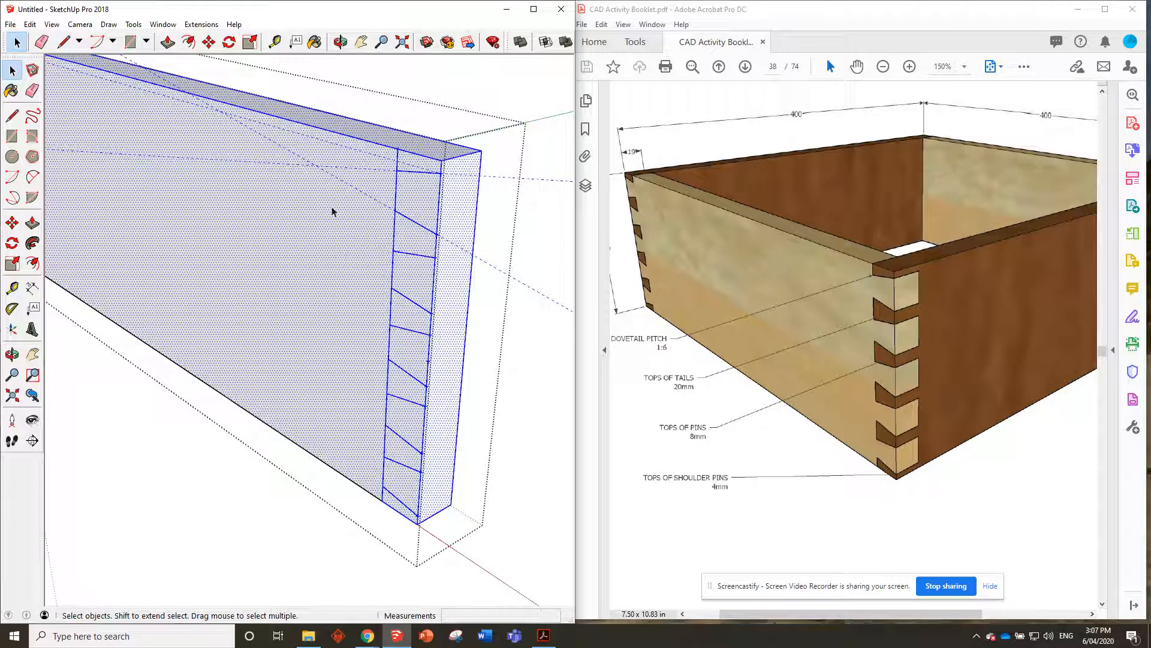
pyautogui.click(368, 109)
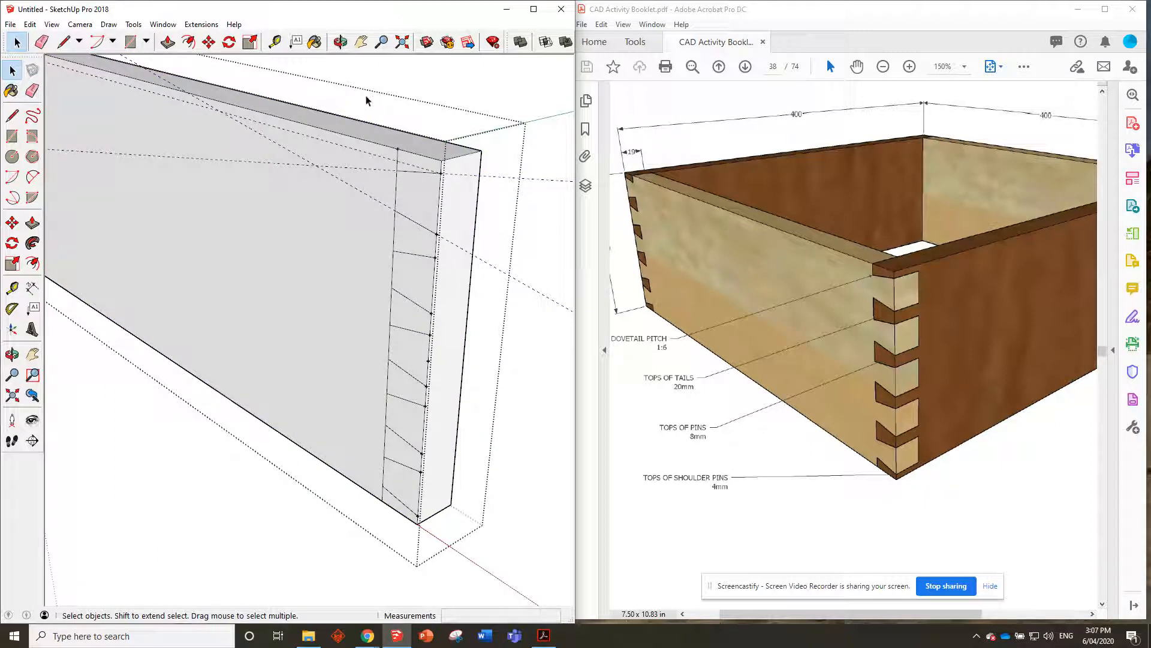
# - Window-select the whole tail layout at the board's end and deselect its faces so that only the lines stay selected
pyautogui.moveTo(367, 96); pyautogui.dragTo(450, 547)
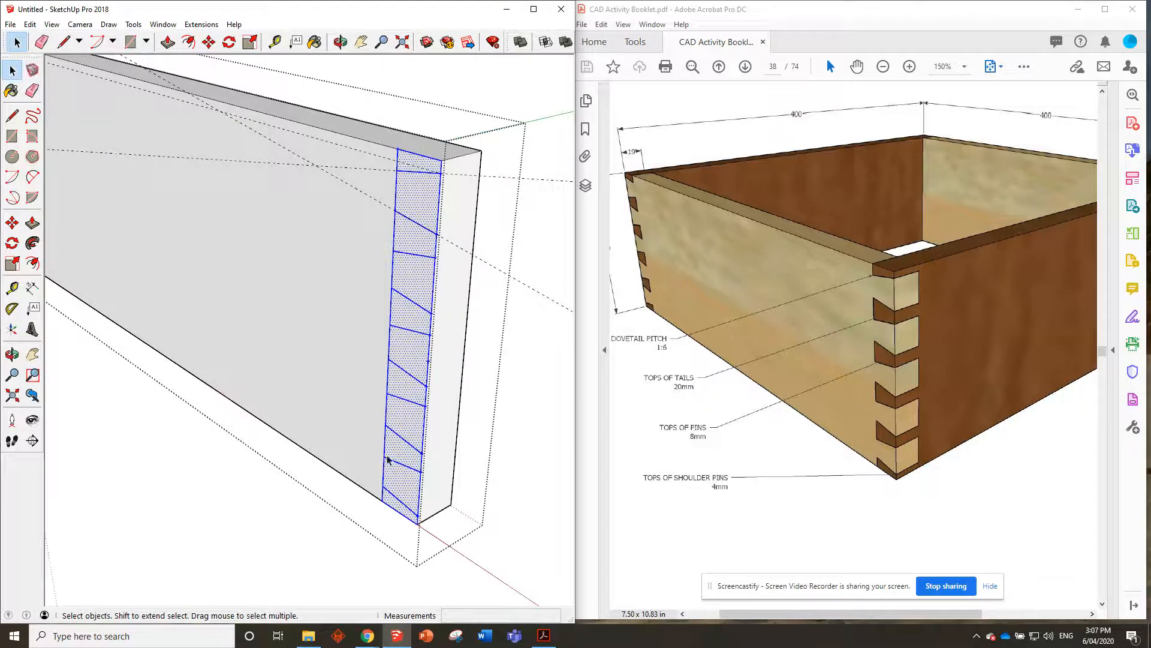
pyautogui.keyDown('shift'); pyautogui.click(398, 487); pyautogui.keyUp('shift')
pyautogui.keyDown('shift'); pyautogui.click(400, 455); pyautogui.keyUp('shift')
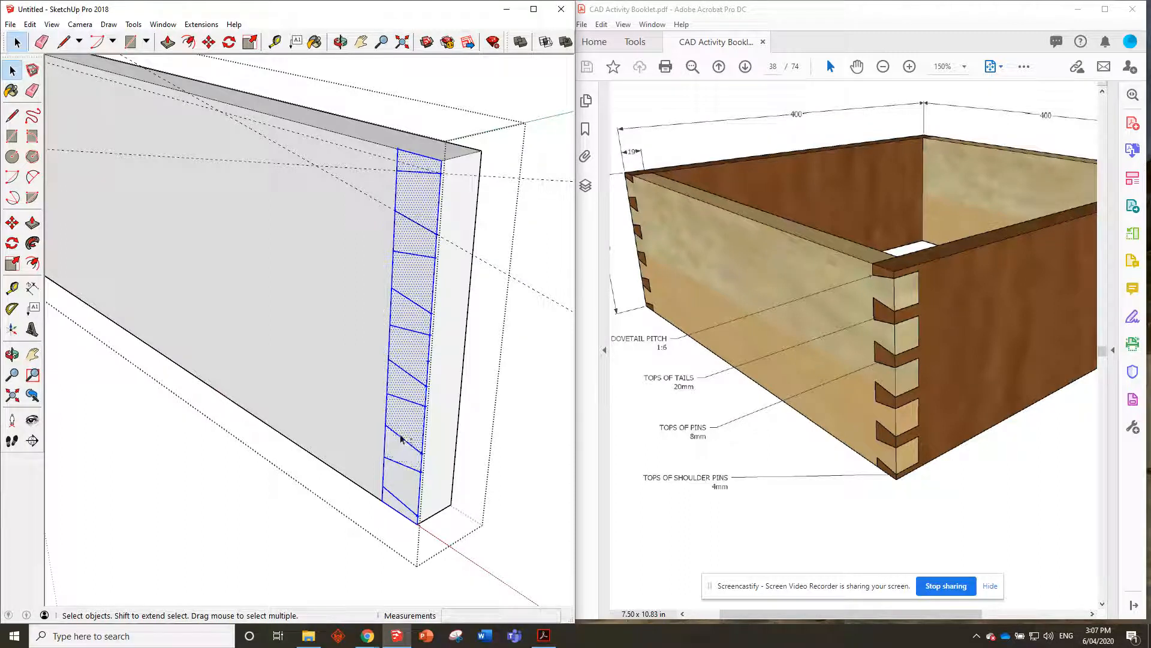
pyautogui.keyDown('shift'); pyautogui.click(402, 423); pyautogui.keyUp('shift')
pyautogui.keyDown('shift'); pyautogui.click(401, 388); pyautogui.keyUp('shift')
pyautogui.keyDown('shift'); pyautogui.click(405, 352); pyautogui.keyUp('shift')
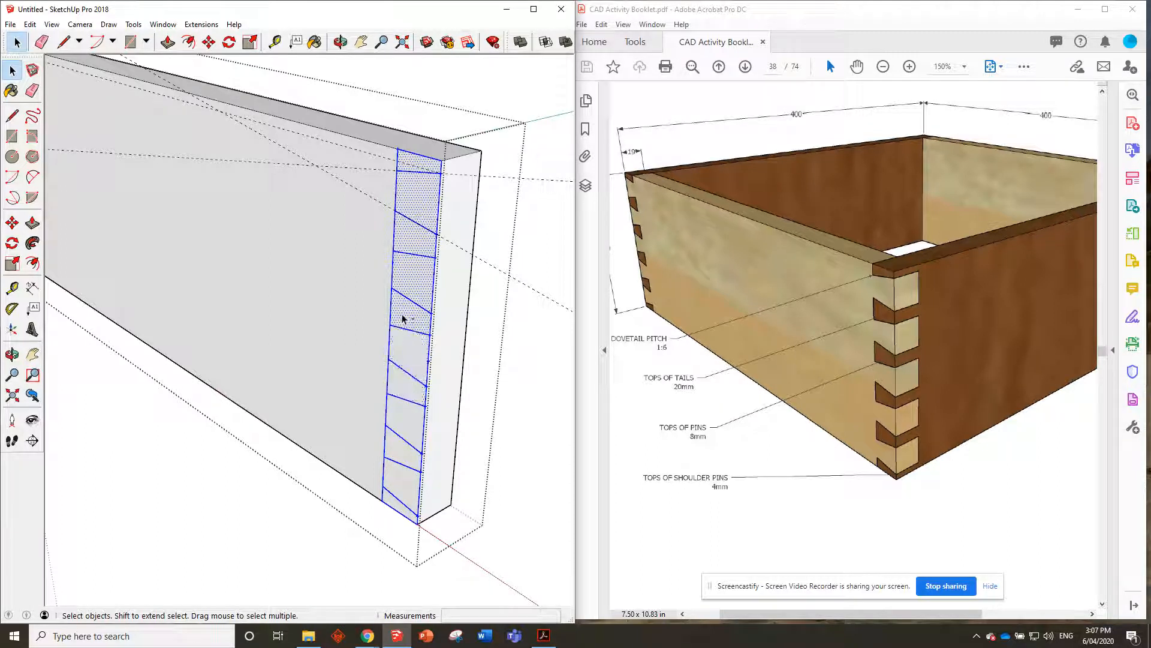
pyautogui.keyDown('shift'); pyautogui.click(402, 319); pyautogui.keyUp('shift')
pyautogui.keyDown('shift'); pyautogui.click(411, 277); pyautogui.keyUp('shift')
pyautogui.keyDown('shift'); pyautogui.click(406, 237); pyautogui.keyUp('shift')
pyautogui.keyDown('shift'); pyautogui.click(414, 217); pyautogui.keyUp('shift')
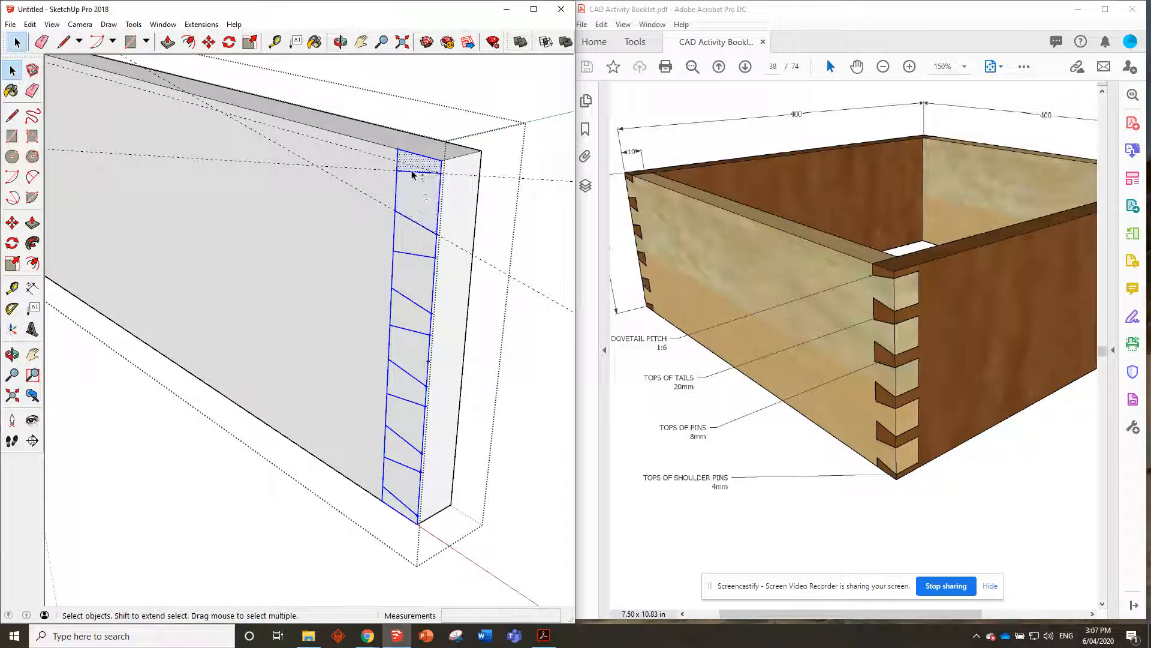
pyautogui.keyDown('shift'); pyautogui.click(412, 160); pyautogui.keyUp('shift')
# - Copy the selected tail lines from the layout's upper shoulder corner to a free spot clear of the board, about 217 mm away
pyautogui.scroll(-2, 399, 277)
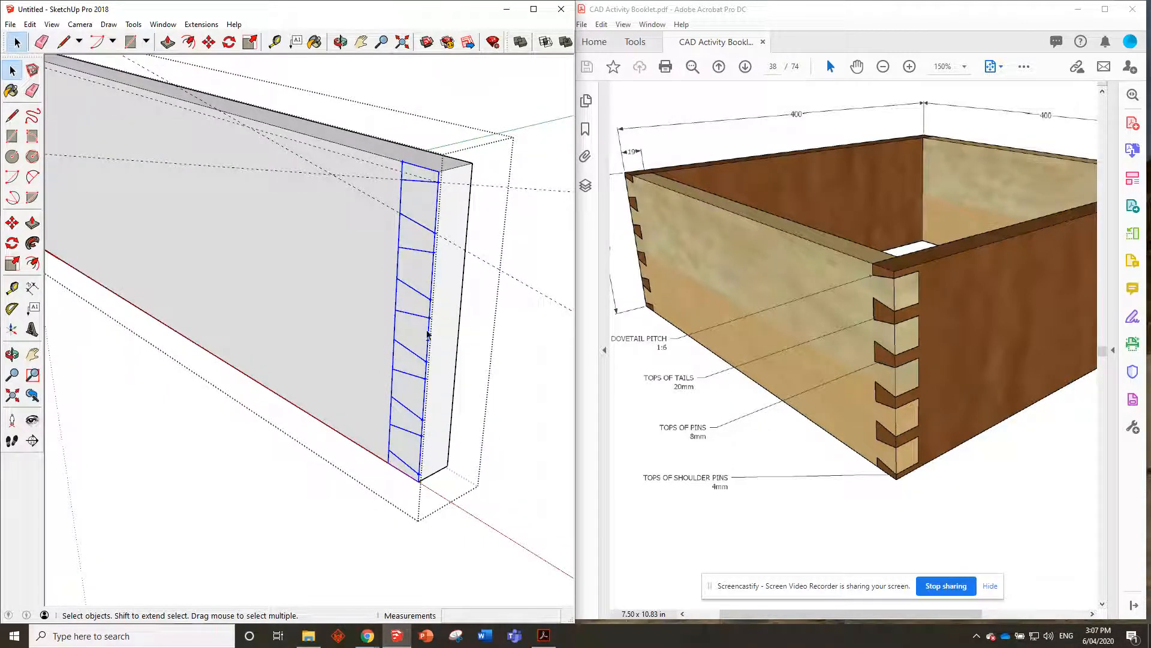
pyautogui.click(208, 41)
pyautogui.scroll(-3, 393, 230)
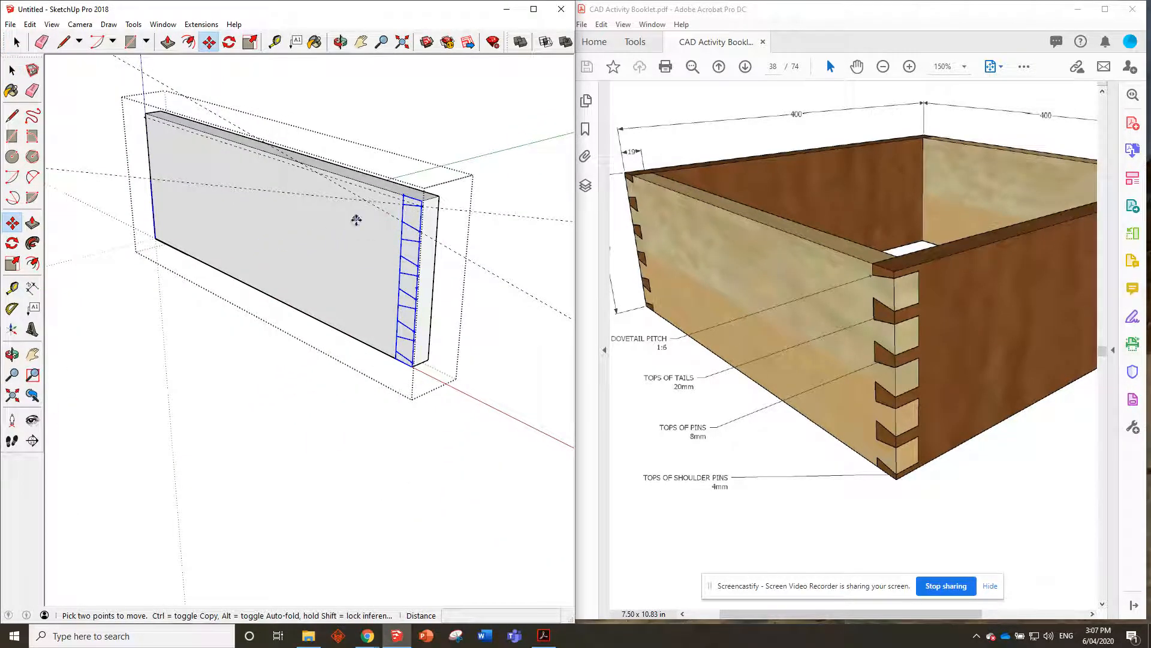
pyautogui.scroll(1, 359, 207)
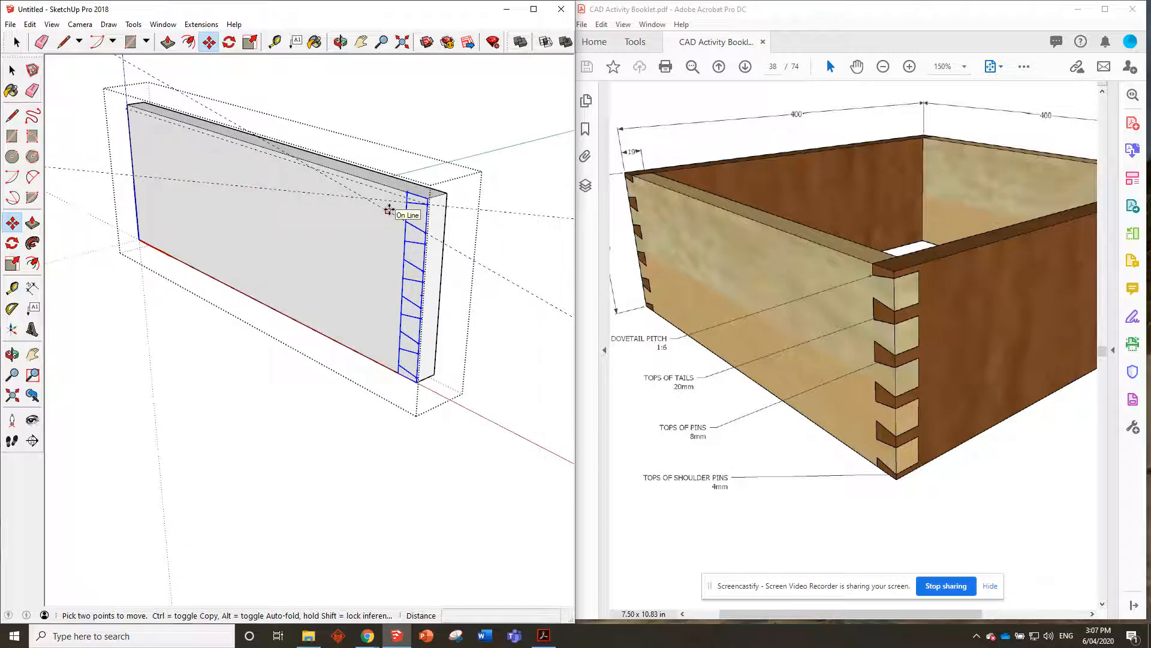
pyautogui.press('ctrl')
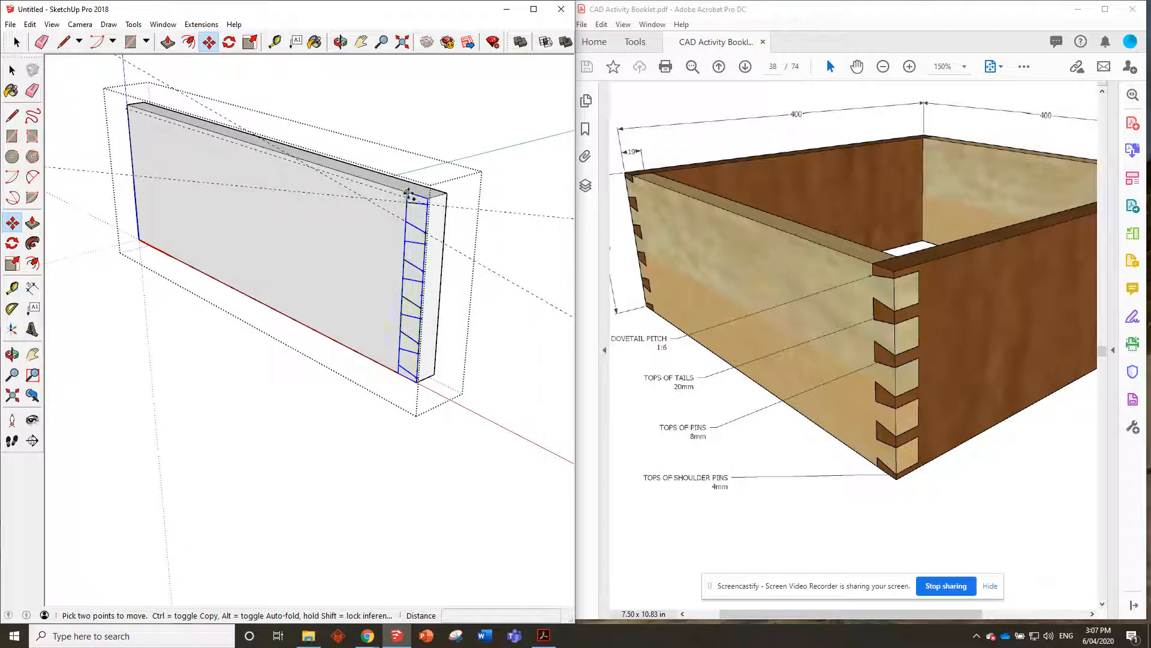
pyautogui.click(407, 193)
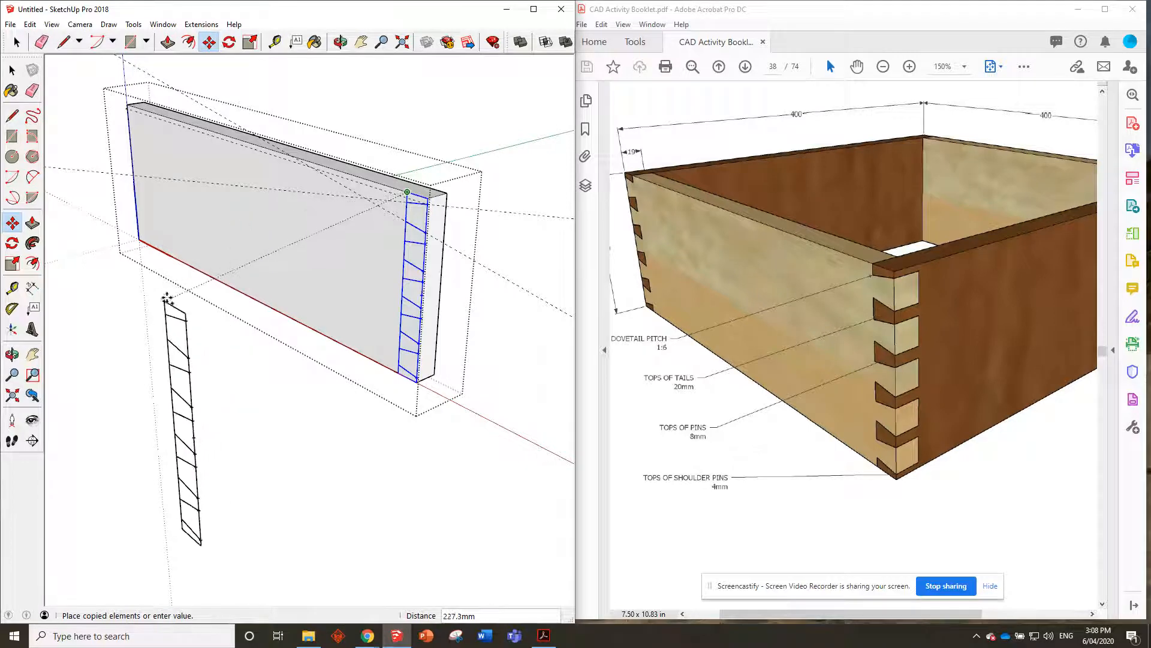
pyautogui.click(173, 291)
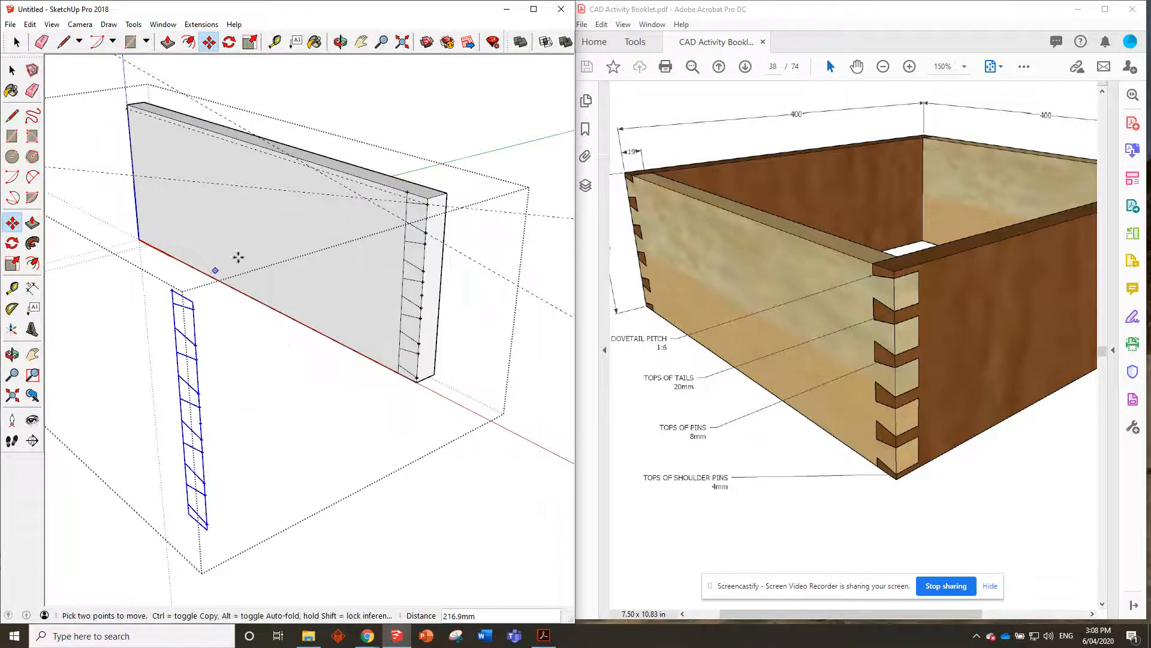
# - Flip the copied tail lines along the red direction to mirror the layout for the board's opposite end
pyautogui.scroll(-1, 349, 211)
pyautogui.scroll(1, 106, 328)
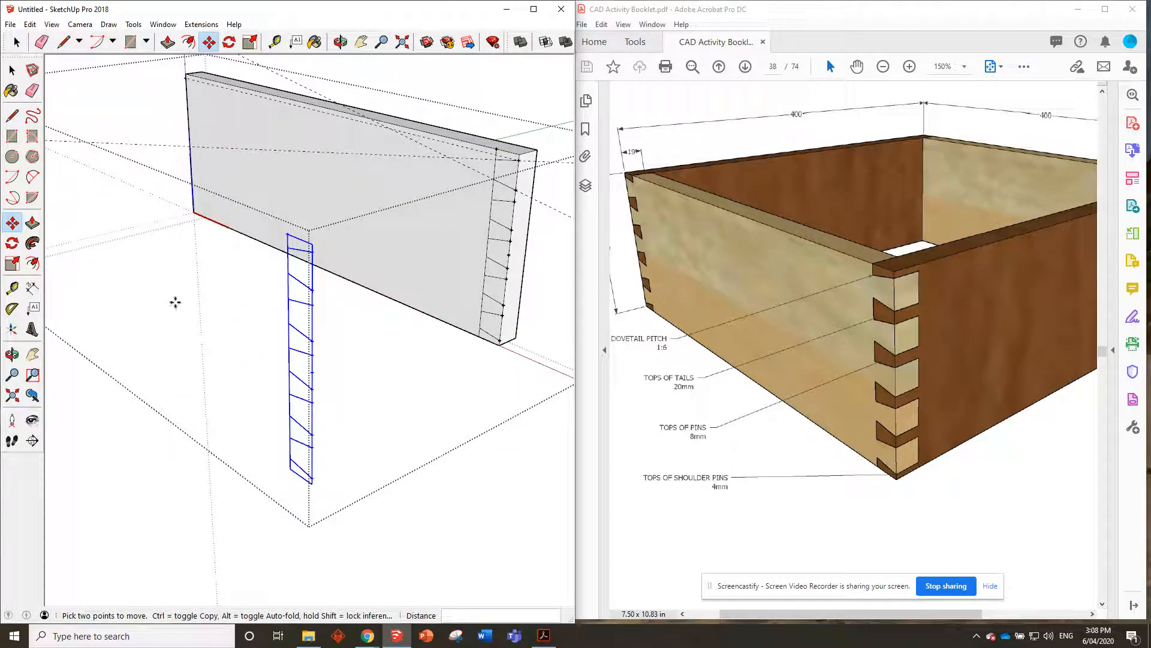
pyautogui.rightClick(289, 234)
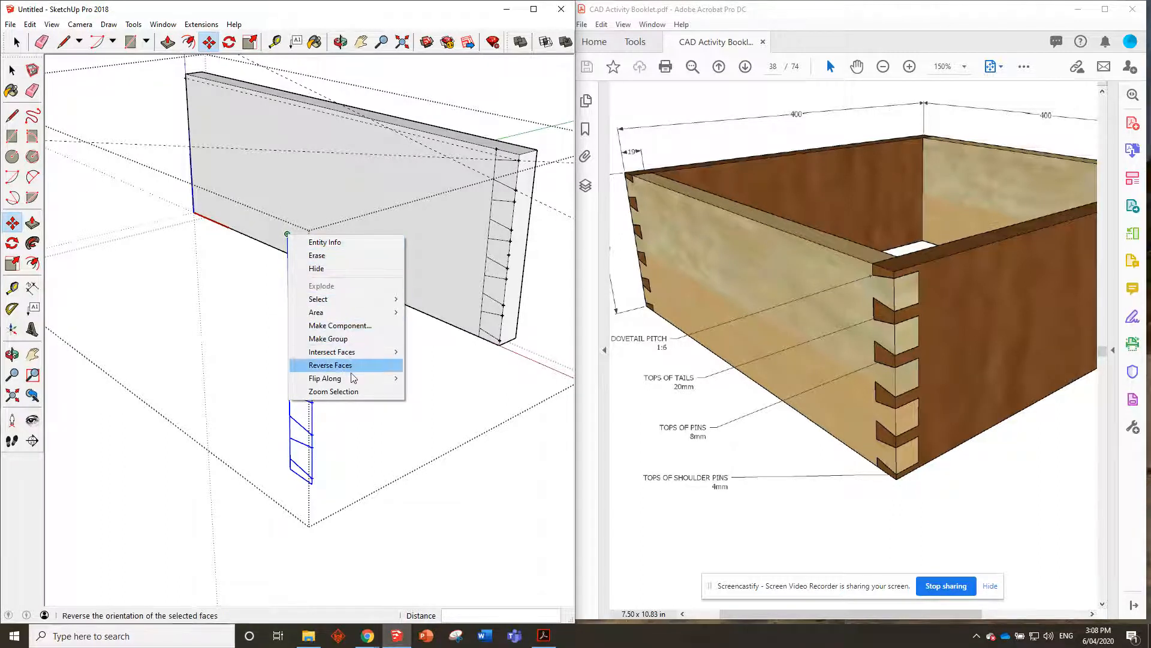
pyautogui.moveTo(354, 379)
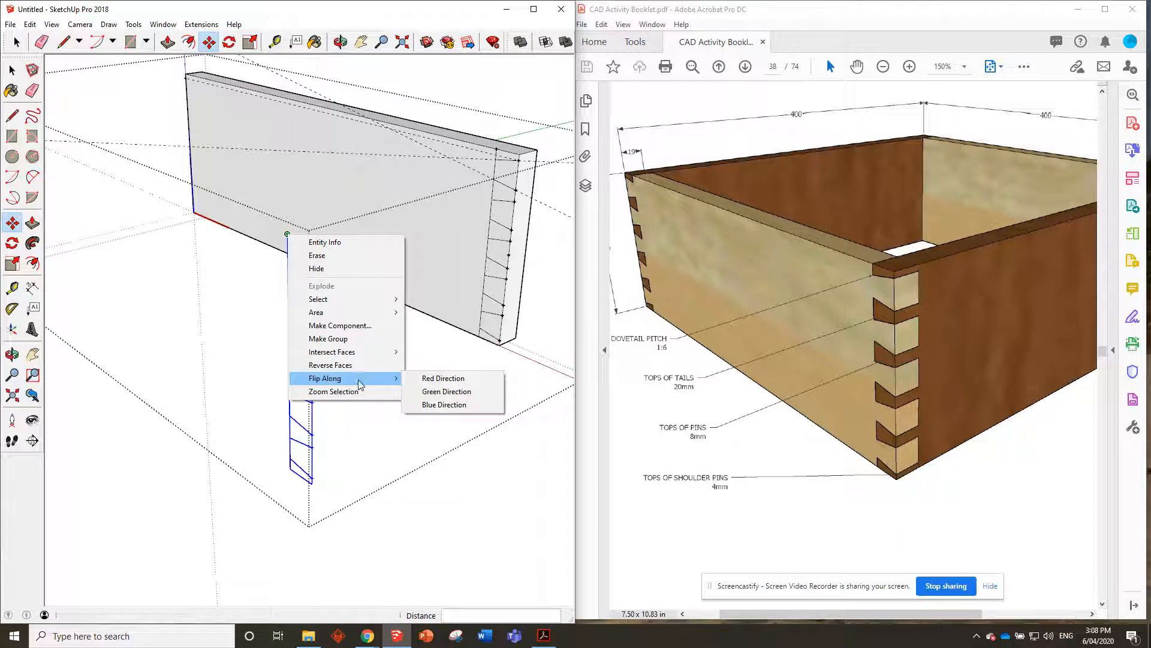
pyautogui.click(432, 379)
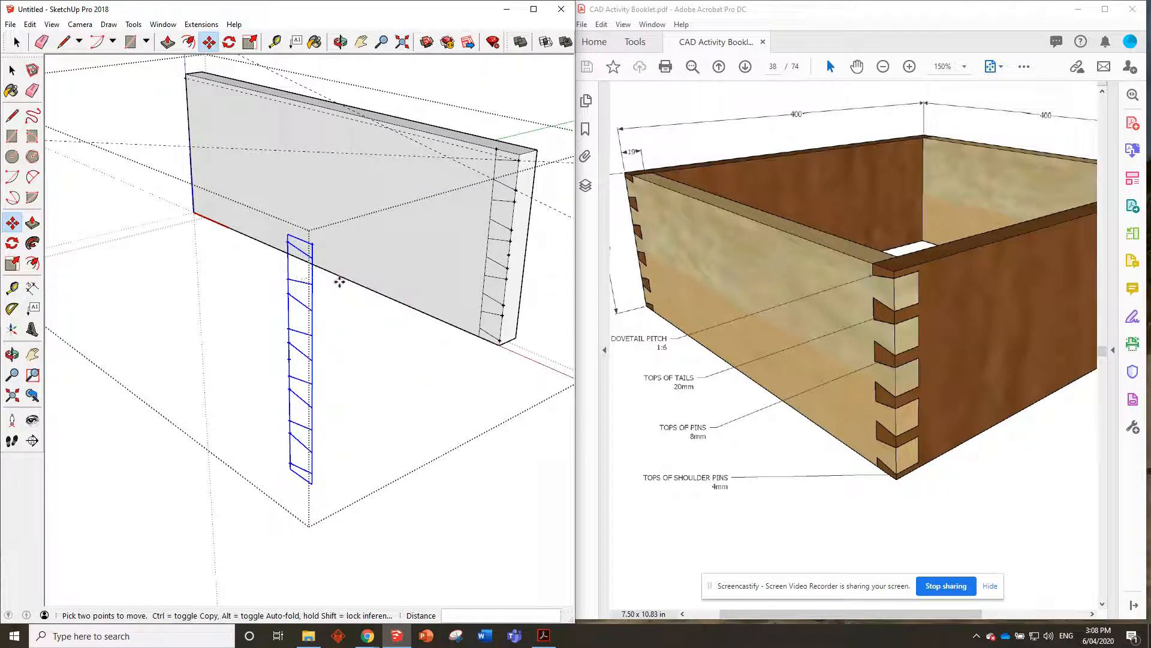
# - Move the flipped tail lines by their upper outer corner onto the upper front corner of the board's unmarked end
pyautogui.moveTo(325, 290); pyautogui.dragTo(372, 307, button='middle')
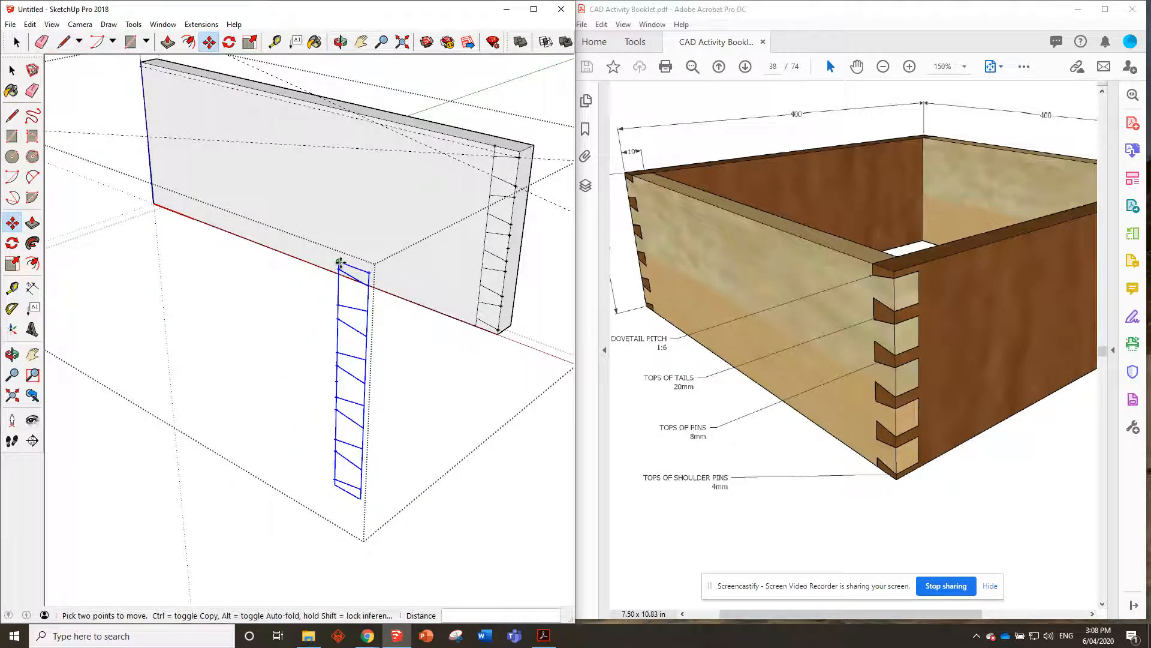
pyautogui.moveTo(340, 262); pyautogui.dragTo(378, 302, button='middle')
pyautogui.scroll(-2, 440, 306)
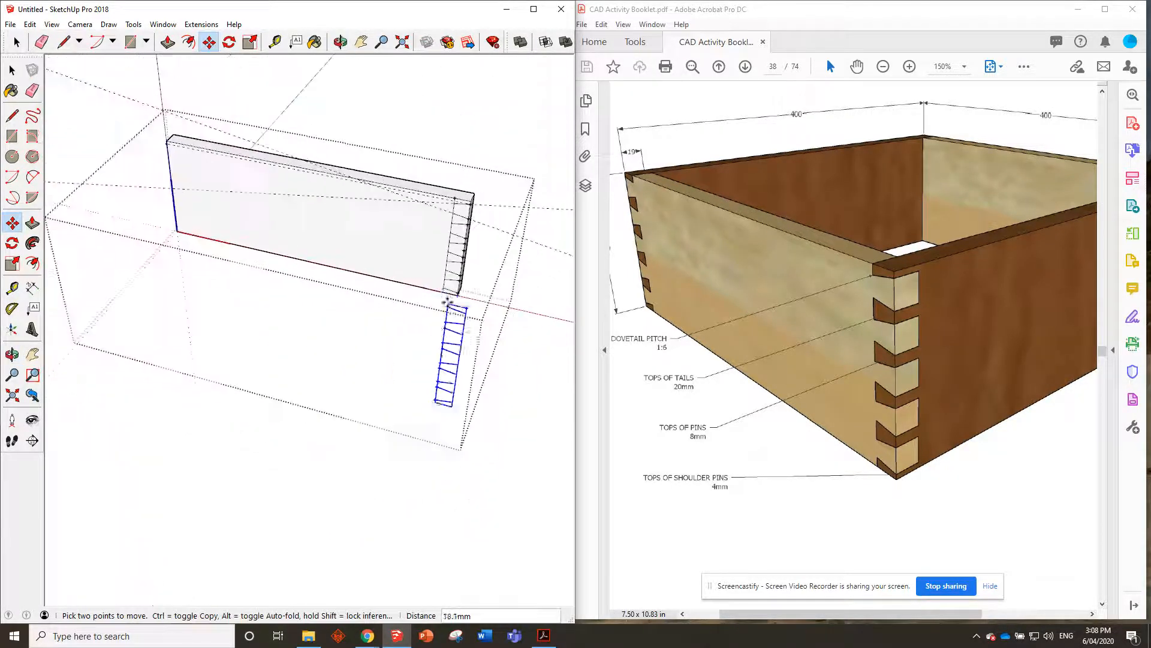
pyautogui.scroll(3, 180, 192)
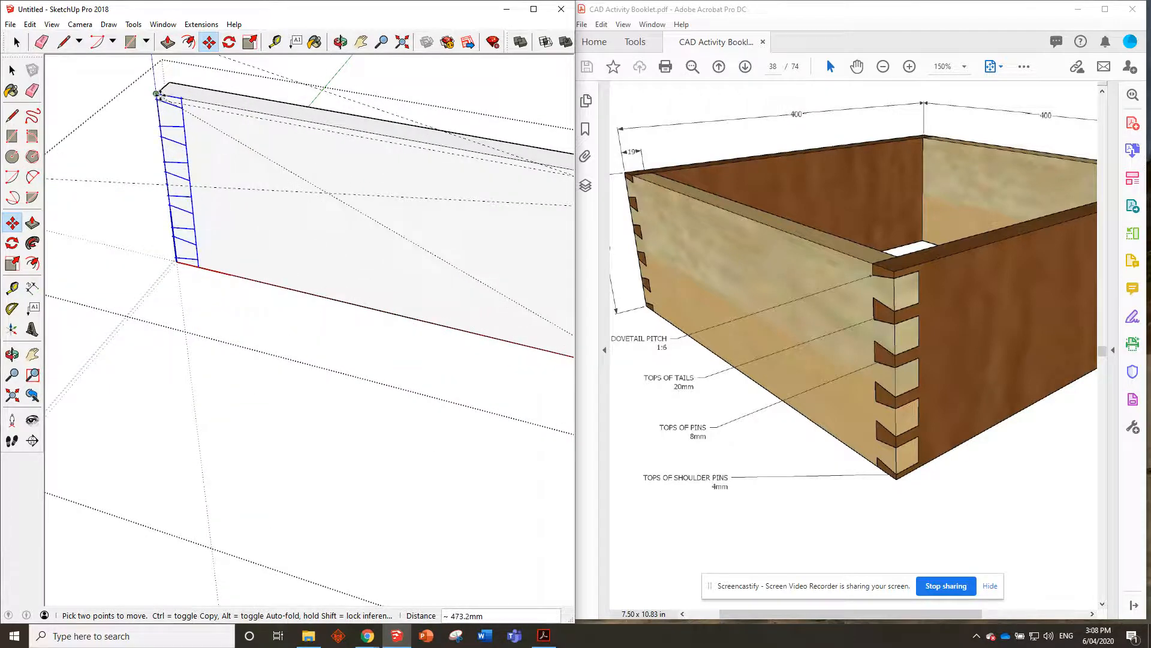
pyautogui.scroll(-2, 252, 226)
pyautogui.scroll(5, 252, 227)
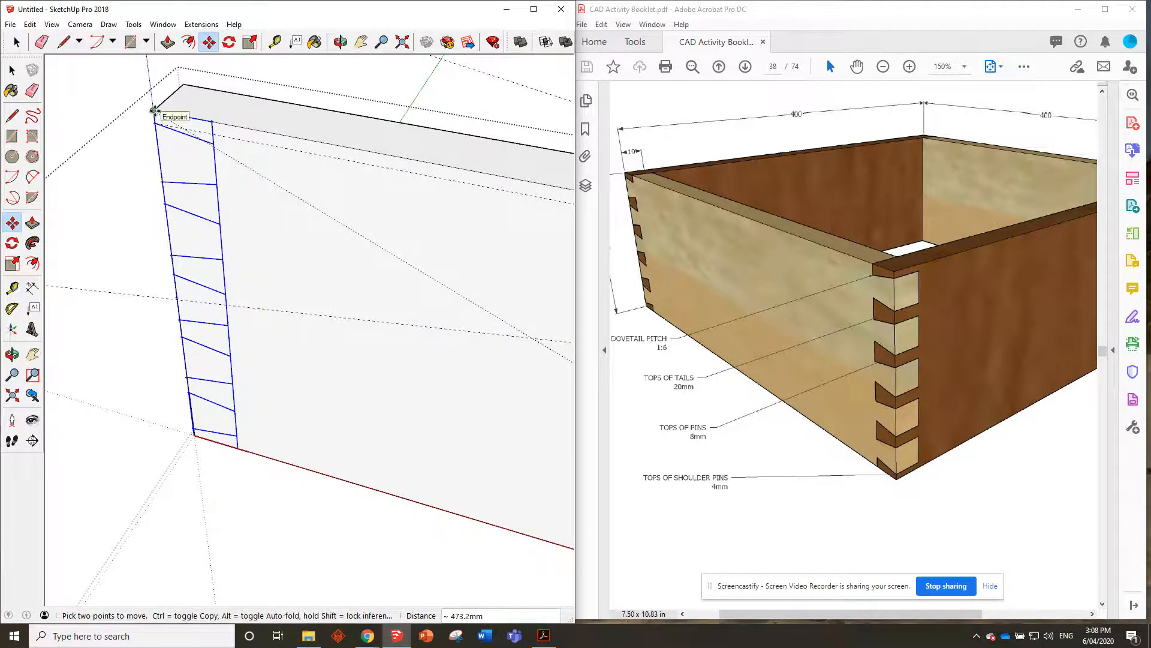
pyautogui.scroll(-2, 154, 110)
pyautogui.click(154, 111)
# - Push the upper shoulder waste at the original layout's end 19 mm through the board's thickness to cut it away
pyautogui.scroll(-3, 161, 156)
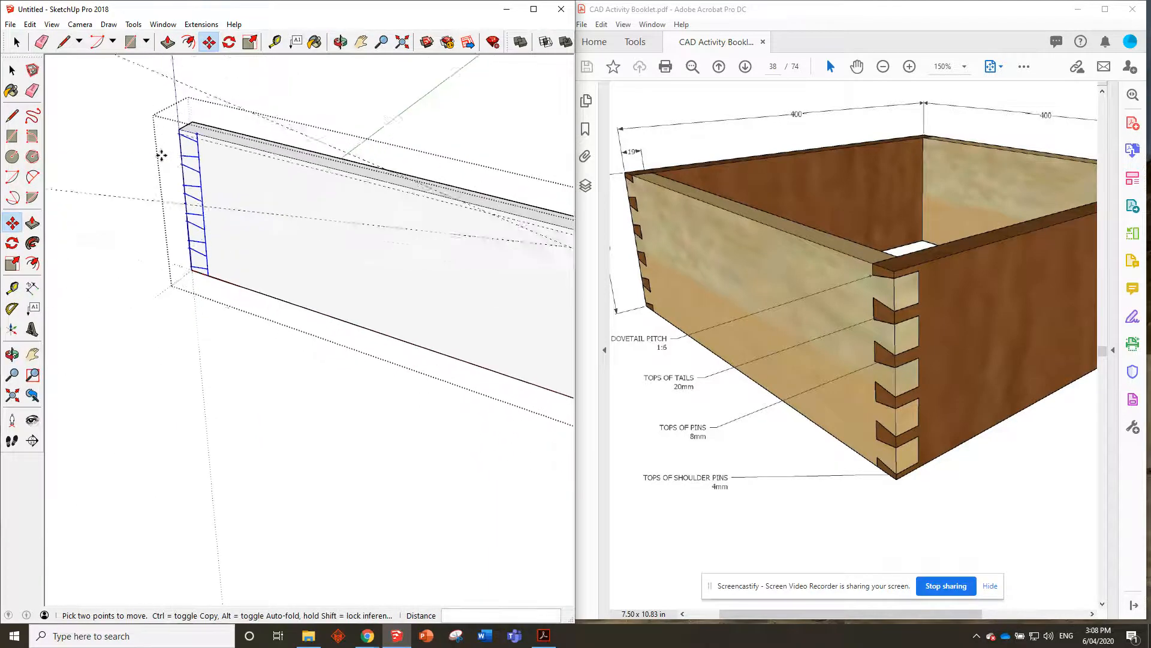
pyautogui.scroll(-1, 161, 154)
pyautogui.scroll(-1, 125, 158)
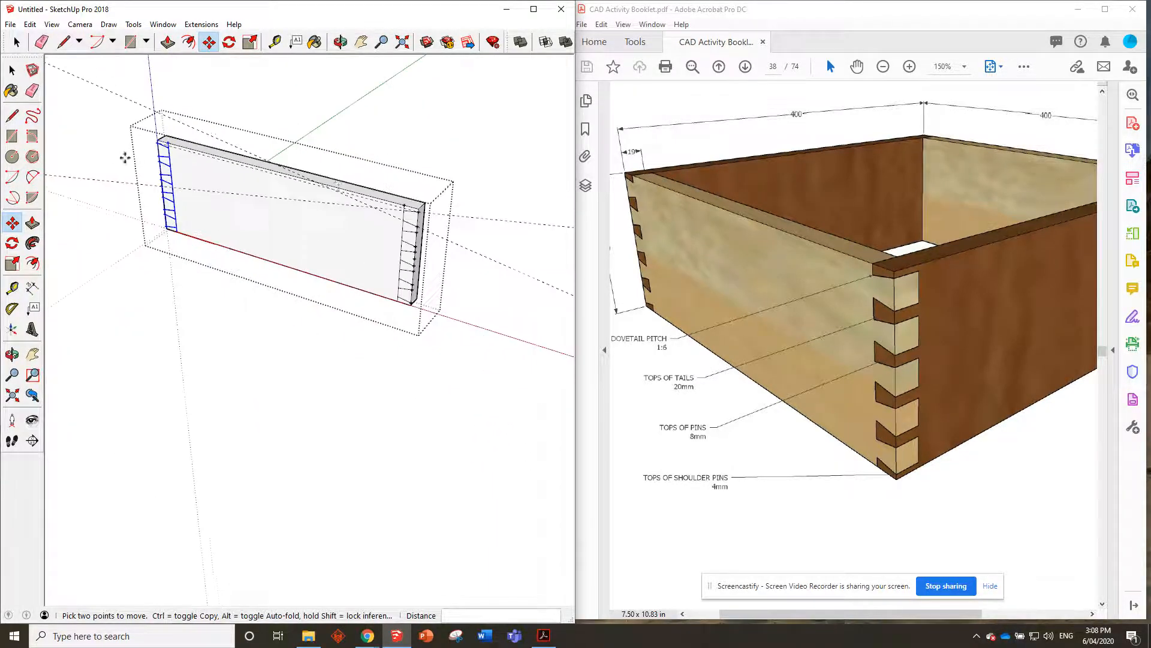
pyautogui.scroll(-1, 326, 227)
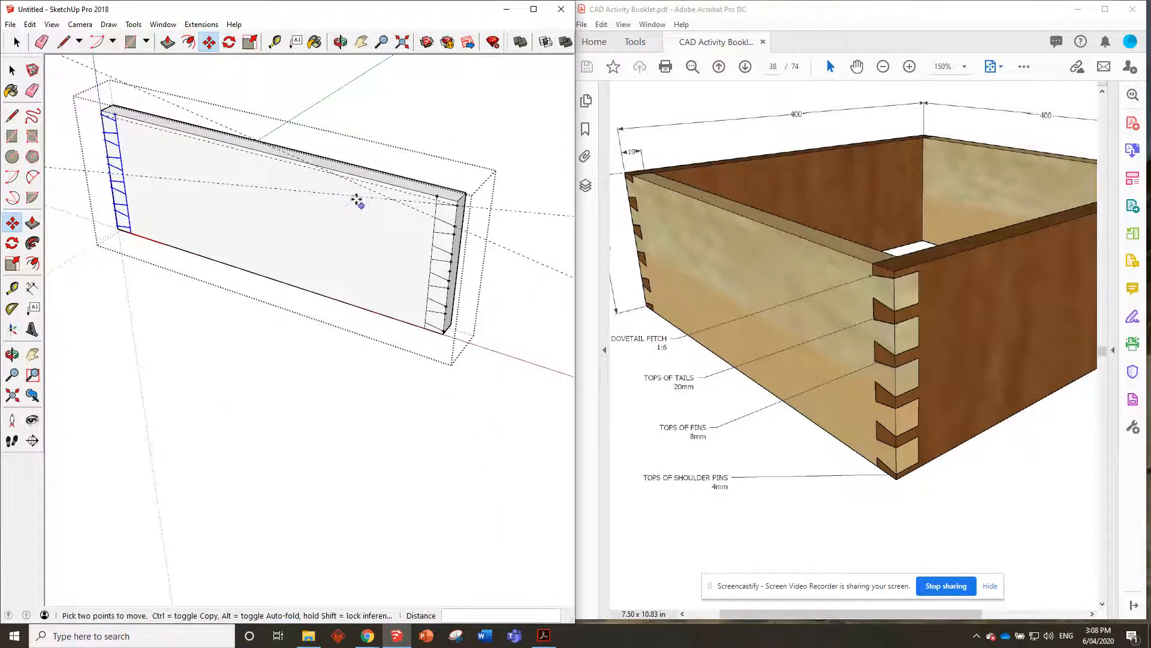
pyautogui.click(168, 42)
pyautogui.scroll(2, 477, 223)
pyautogui.scroll(2, 477, 223)
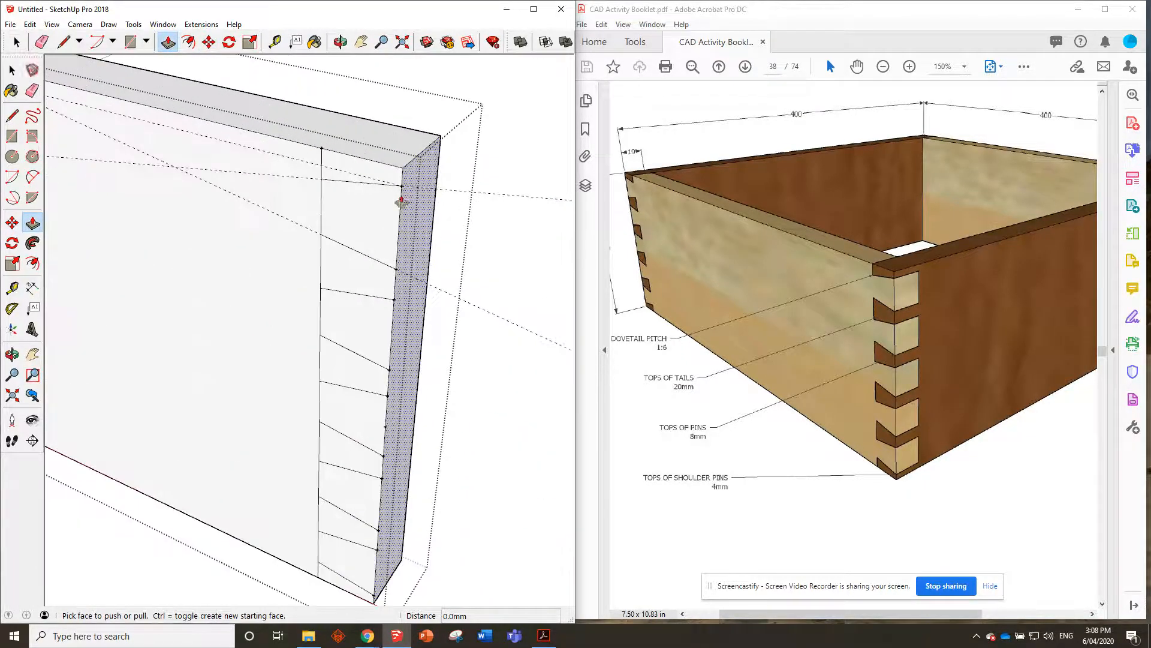
pyautogui.click(353, 178)
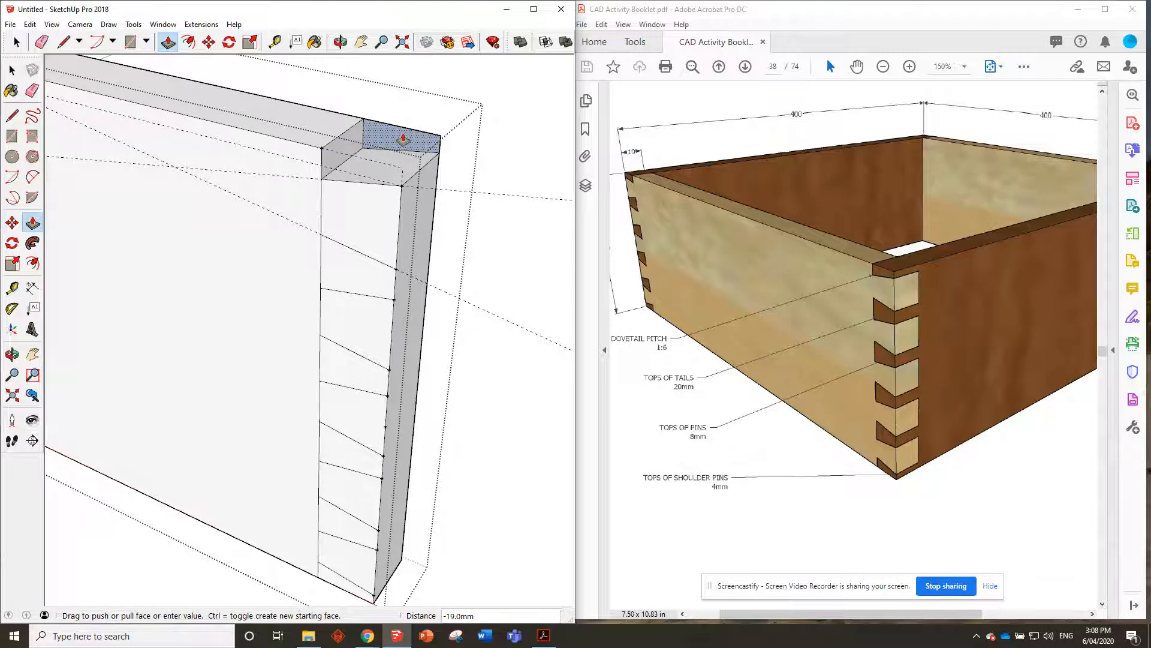
pyautogui.click(403, 139)
pyautogui.scroll(-2, 404, 120)
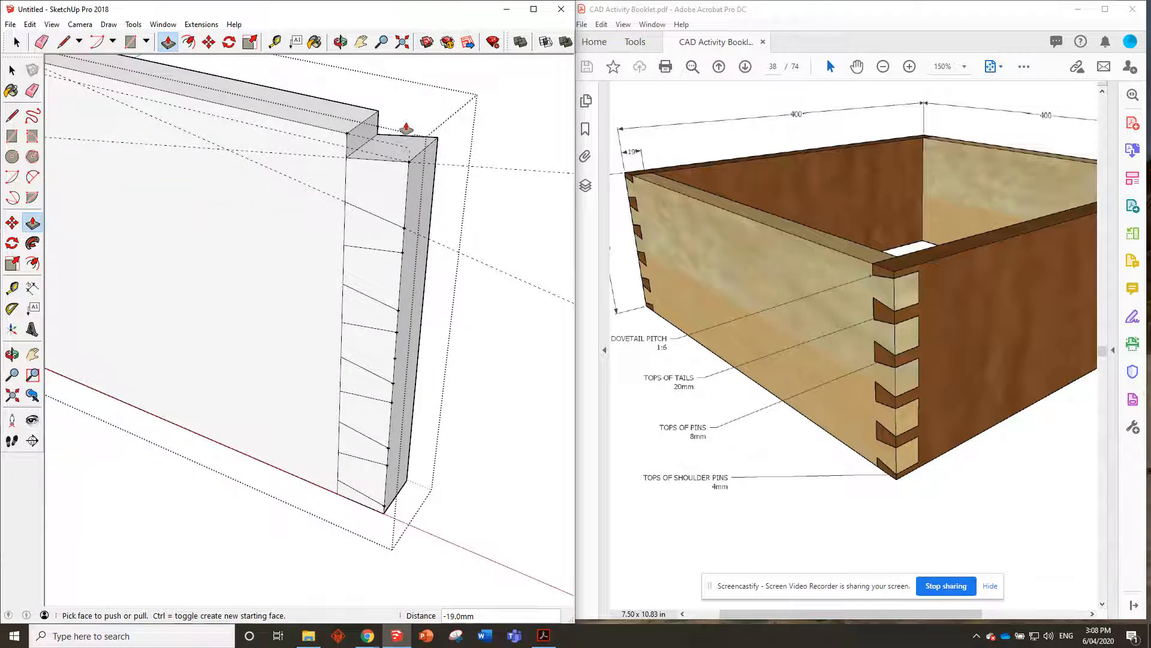
# - Cut away the four gaps between the tails and the lower shoulder at the same end, repeating the 19 mm push
pyautogui.doubleClick(366, 234)
pyautogui.doubleClick(361, 309)
pyautogui.doubleClick(359, 381)
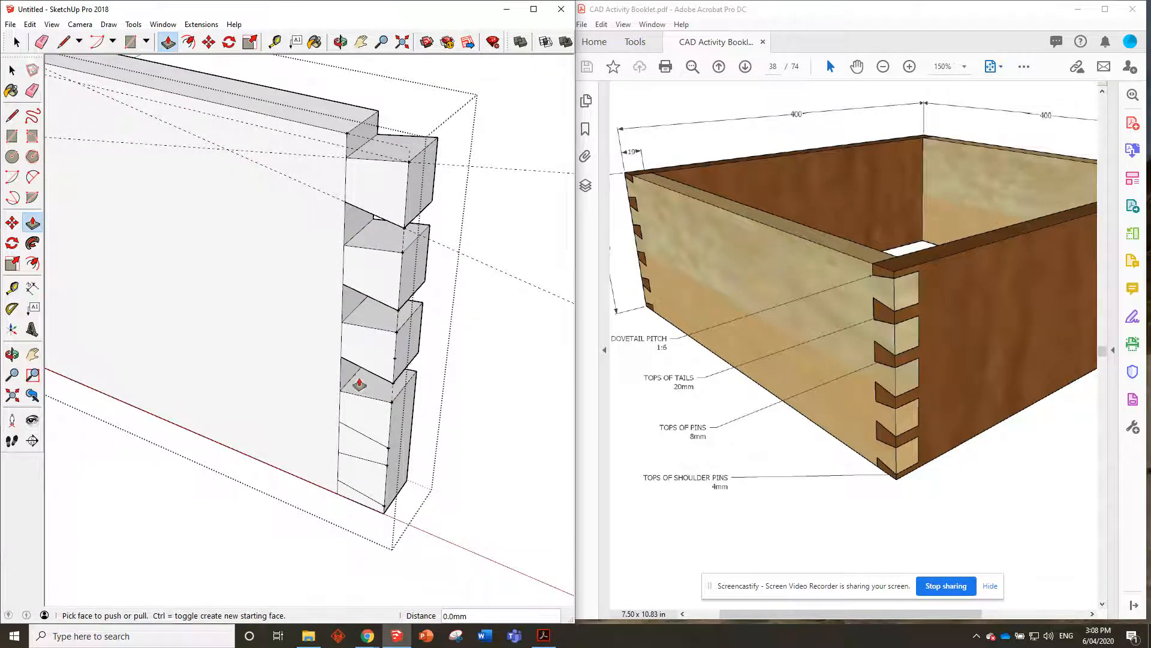
pyautogui.doubleClick(359, 434)
pyautogui.doubleClick(348, 497)
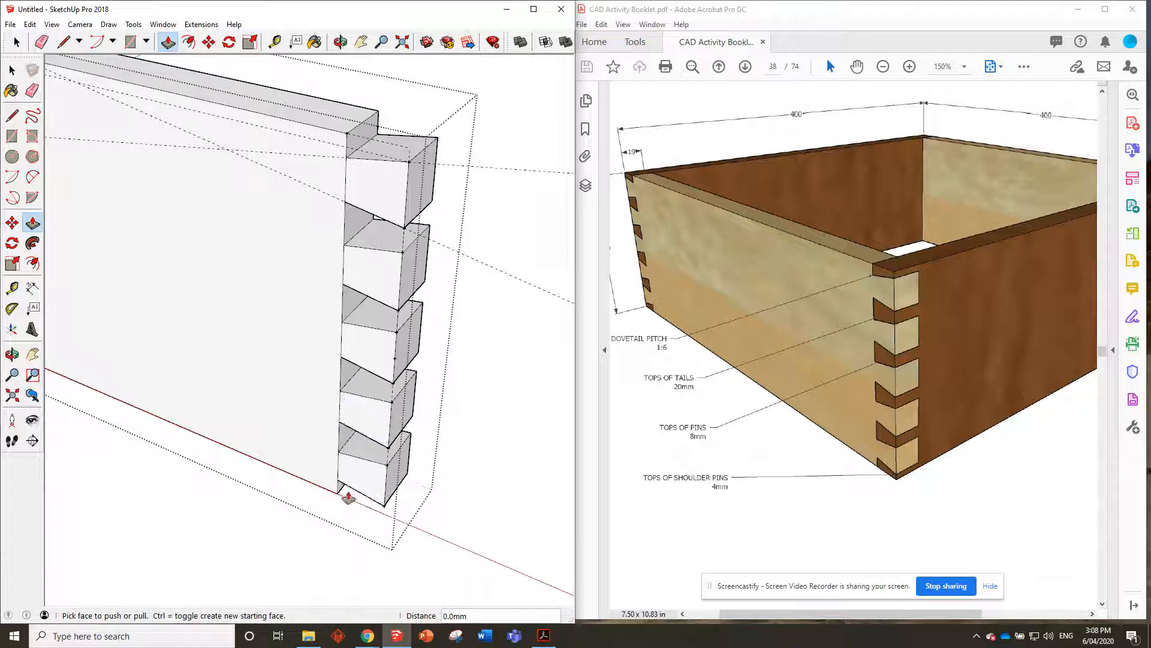
# - Cut away both shoulders and the four gaps between the tails at the board's opposite end with the same 19 mm push
pyautogui.scroll(-5, 422, 424)
pyautogui.scroll(4, 62, 298)
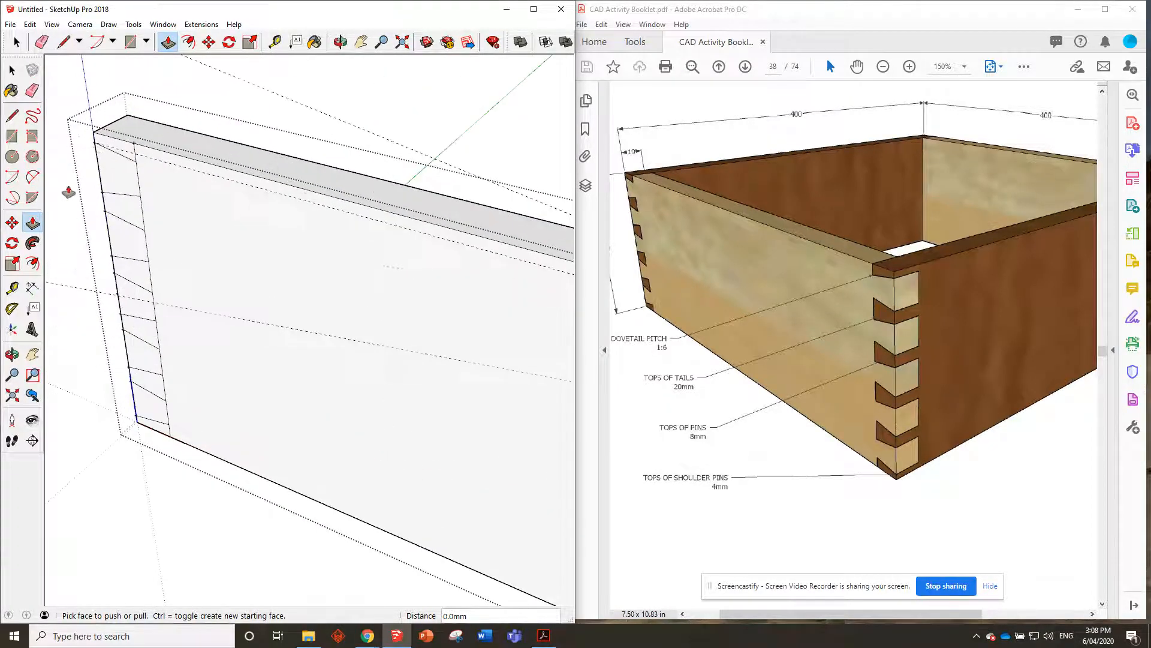
pyautogui.doubleClick(120, 150)
pyautogui.doubleClick(129, 217)
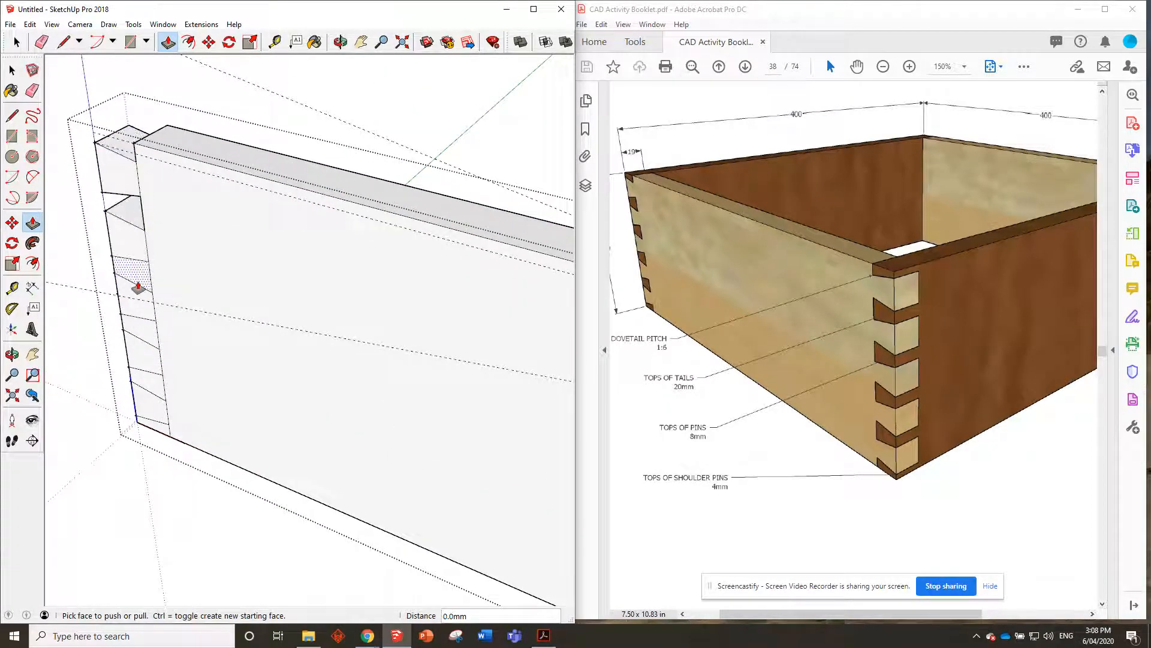
pyautogui.doubleClick(138, 288)
pyautogui.doubleClick(149, 339)
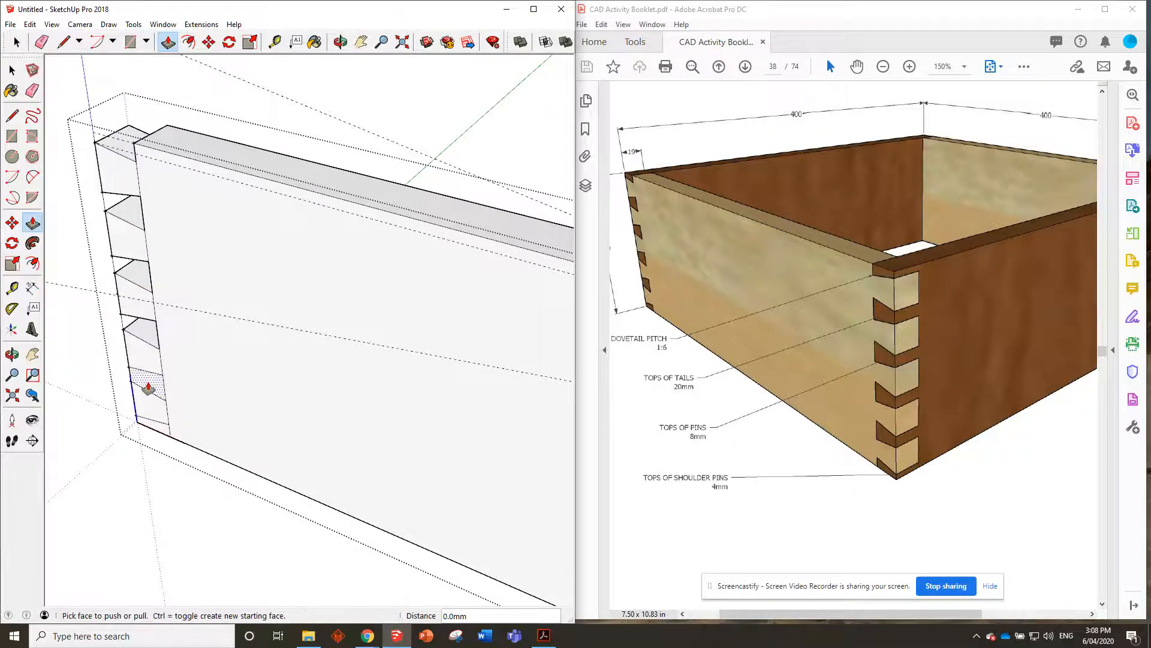
pyautogui.doubleClick(147, 384)
pyautogui.doubleClick(159, 428)
# - Finish editing the side board and delete all guides from the model
pyautogui.scroll(-2, 73, 301)
pyautogui.scroll(-2, 154, 264)
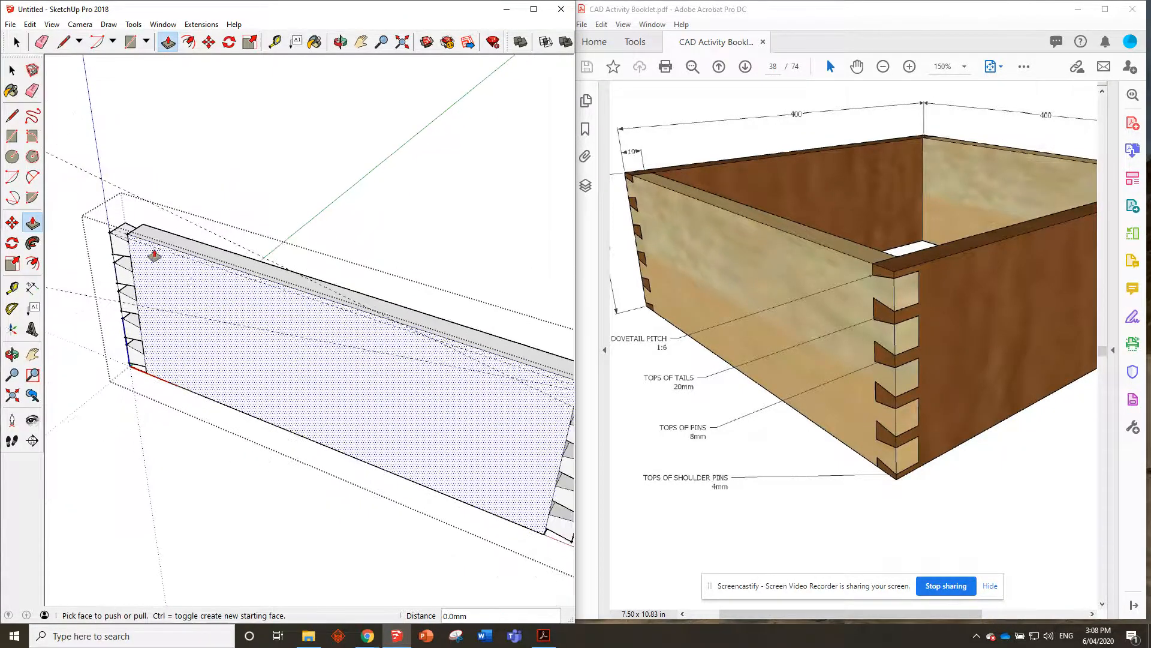
pyautogui.moveTo(180, 252); pyautogui.dragTo(157, 206, button='middle')
pyautogui.moveTo(246, 198)
pyautogui.mouseDown(button='middle')
pyautogui.moveTo(222, 191)
pyautogui.moveTo(231, 198)
pyautogui.mouseUp(button='middle')
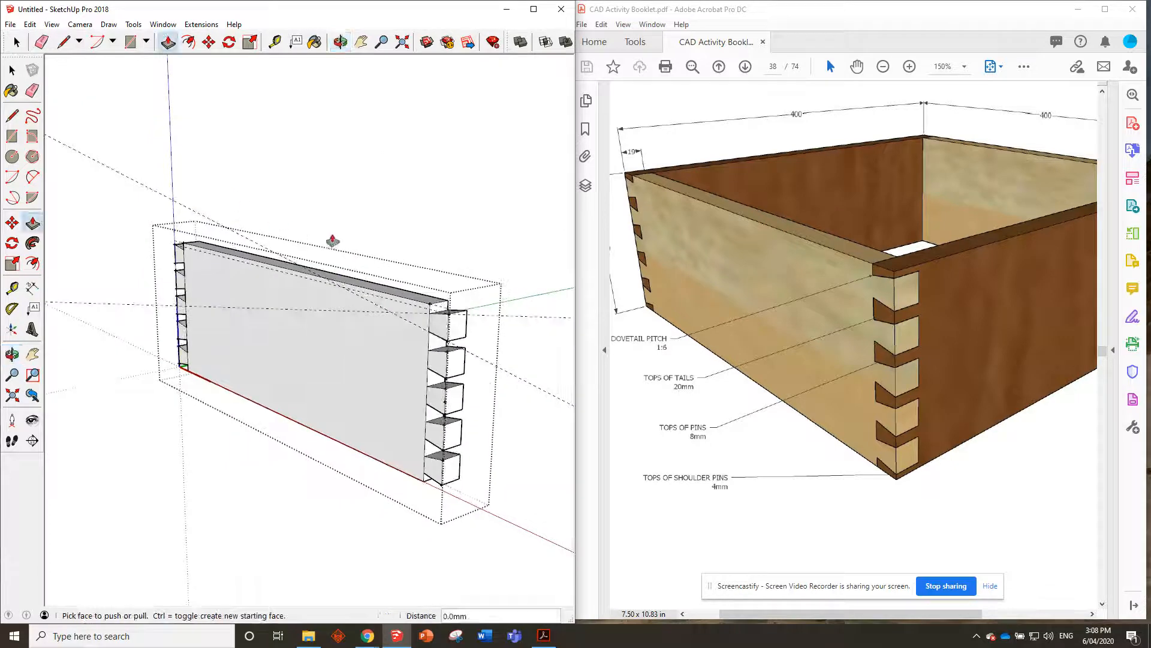
pyautogui.click(12, 70)
pyautogui.click(171, 108)
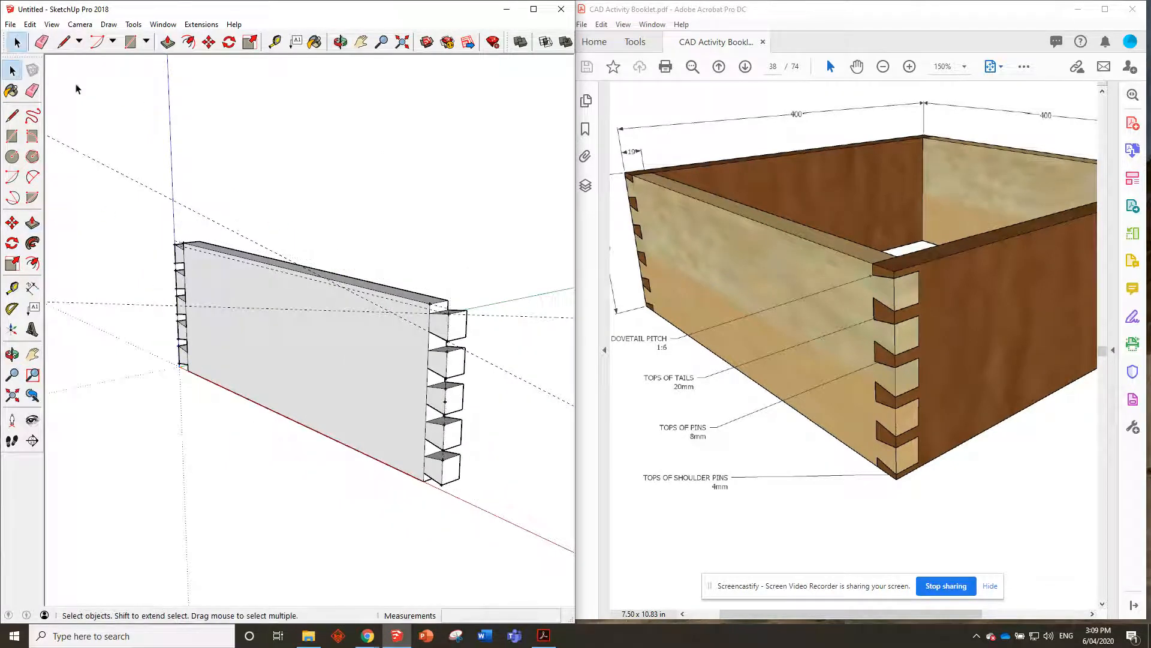
pyautogui.click(30, 24)
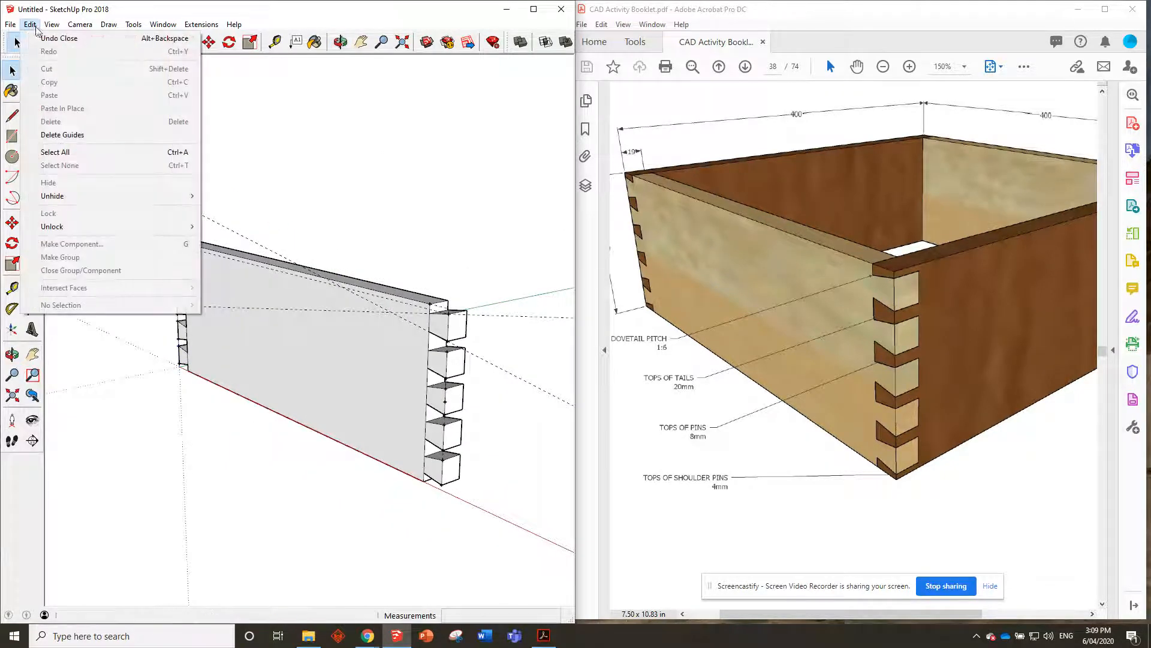
pyautogui.click(72, 134)
# - Reopen the side board, erase the leftover shoulder lines across the tail bases at both ends, and finish editing it
pyautogui.moveTo(180, 199)
pyautogui.mouseDown(button='middle')
pyautogui.moveTo(231, 380)
pyautogui.moveTo(334, 347)
pyautogui.moveTo(231, 342)
pyautogui.moveTo(226, 288)
pyautogui.moveTo(272, 301)
pyautogui.moveTo(277, 322)
pyautogui.mouseUp(button='middle')
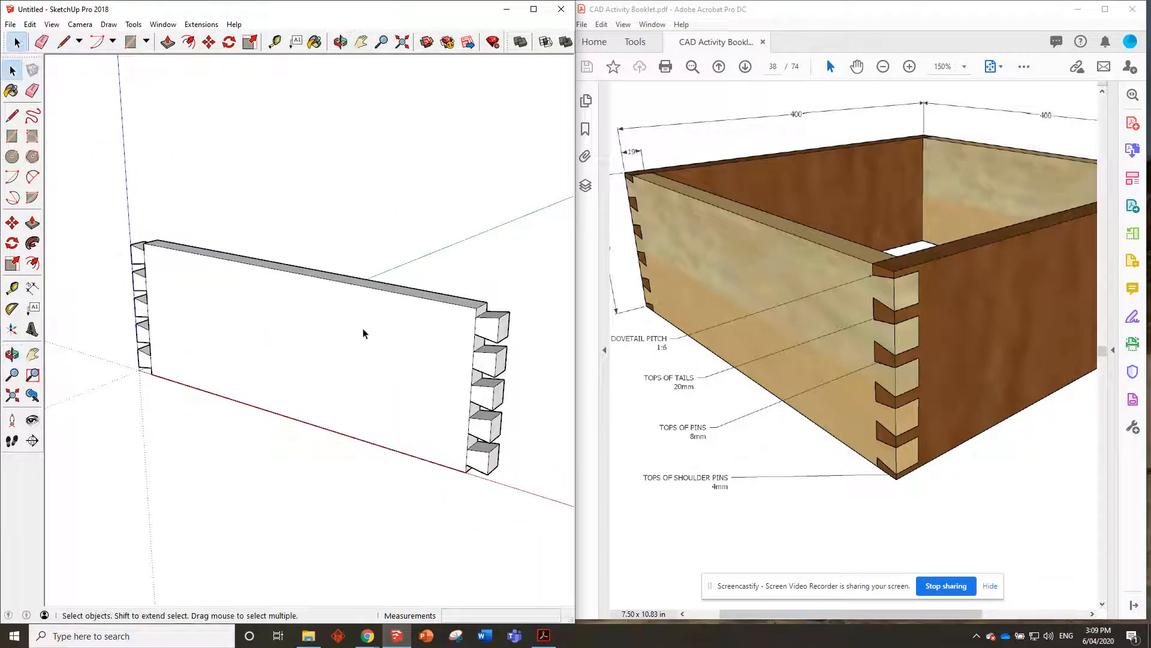
pyautogui.click(443, 332)
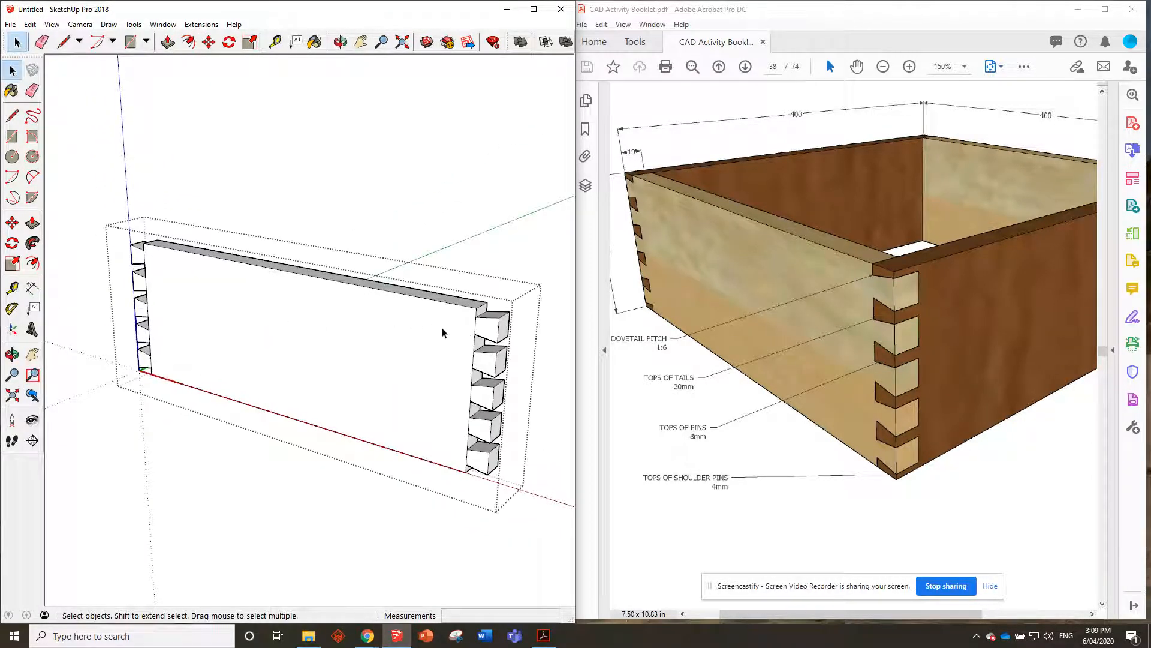
pyautogui.scroll(3, 532, 442)
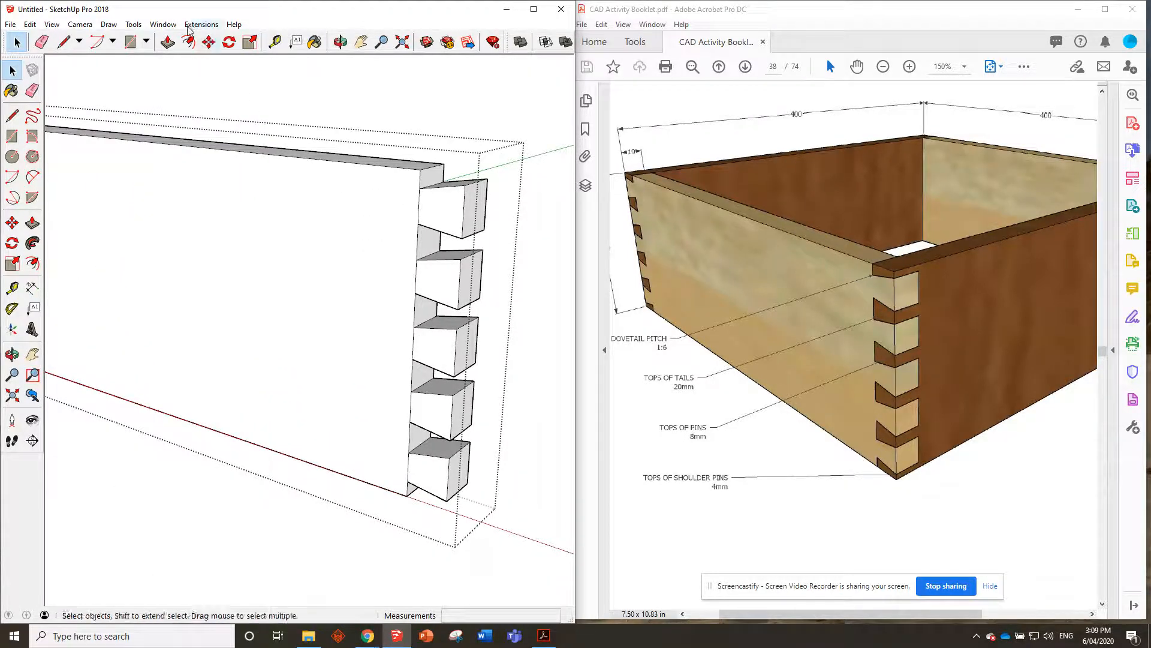
pyautogui.click(41, 42)
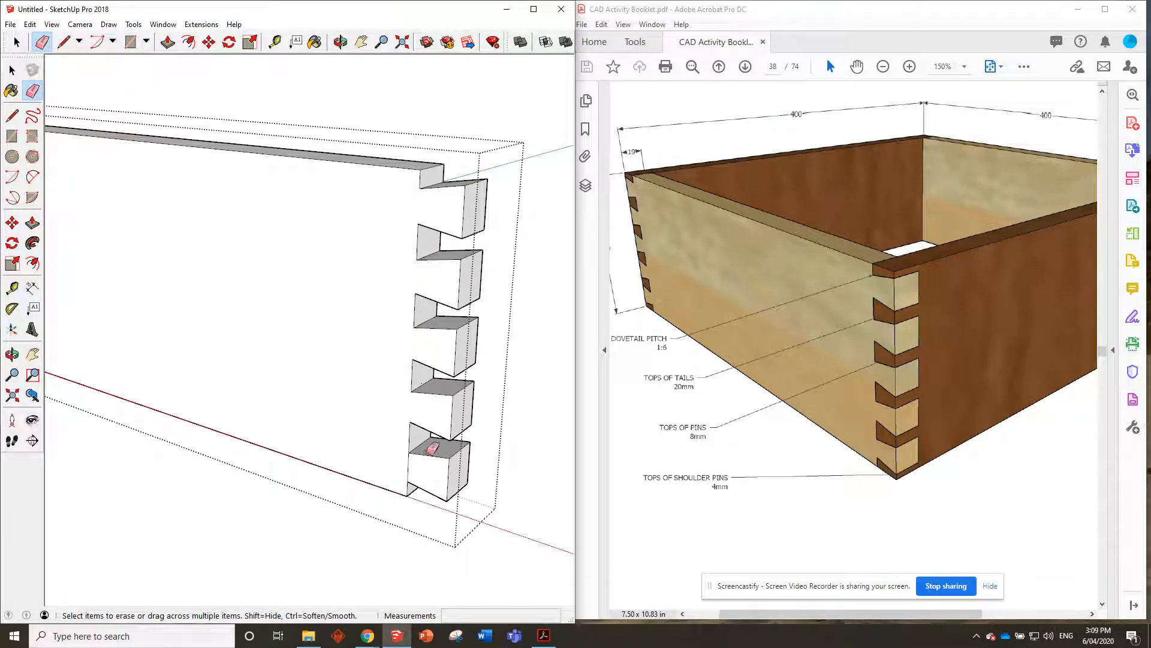
pyautogui.moveTo(401, 458)
pyautogui.mouseDown(button='middle')
pyautogui.moveTo(521, 334)
pyautogui.moveTo(229, 283)
pyautogui.moveTo(150, 180)
pyautogui.mouseUp(button='middle')
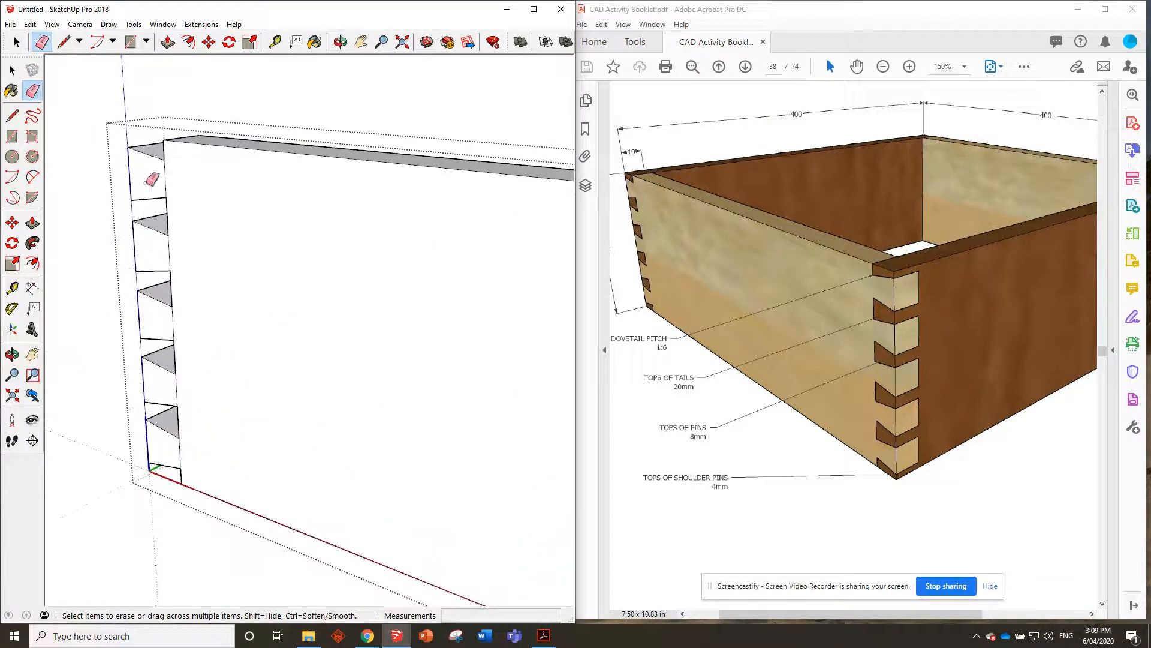
pyautogui.click(166, 247)
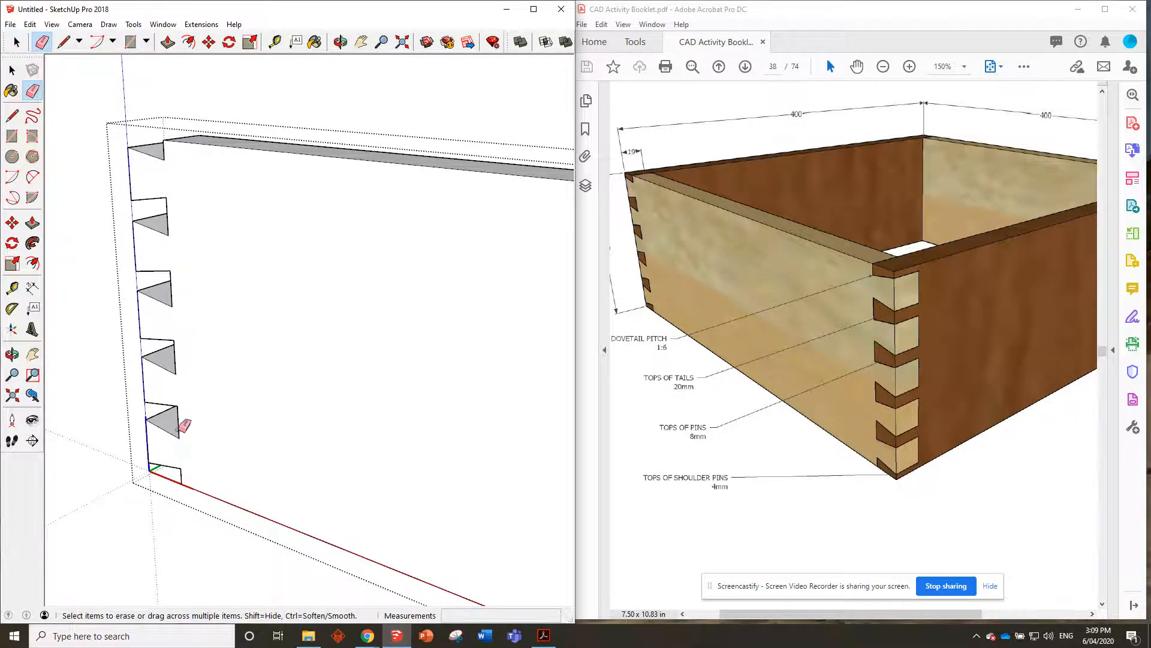
pyautogui.scroll(-10, 144, 245)
pyautogui.click(10, 70)
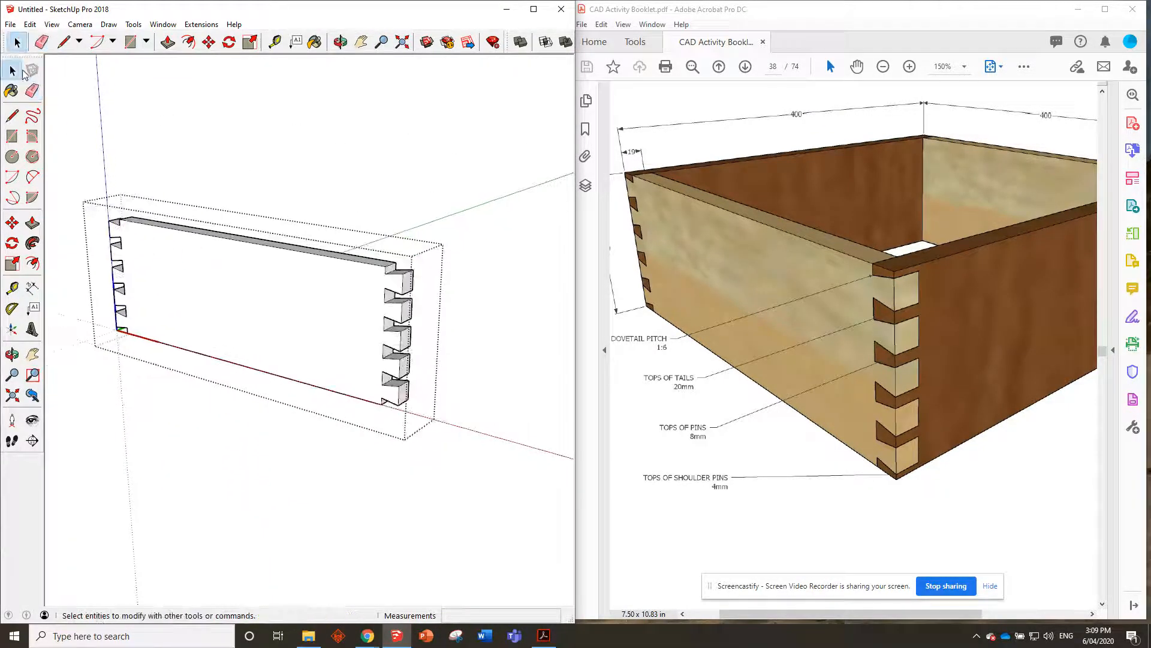
pyautogui.click(381, 223)
# - Measure the vertical distance between the lowest tail's bottom outer corner and the red axis with the Tape Measure
pyautogui.moveTo(380, 223); pyautogui.dragTo(322, 272, button='middle')
pyautogui.scroll(-2, 323, 273)
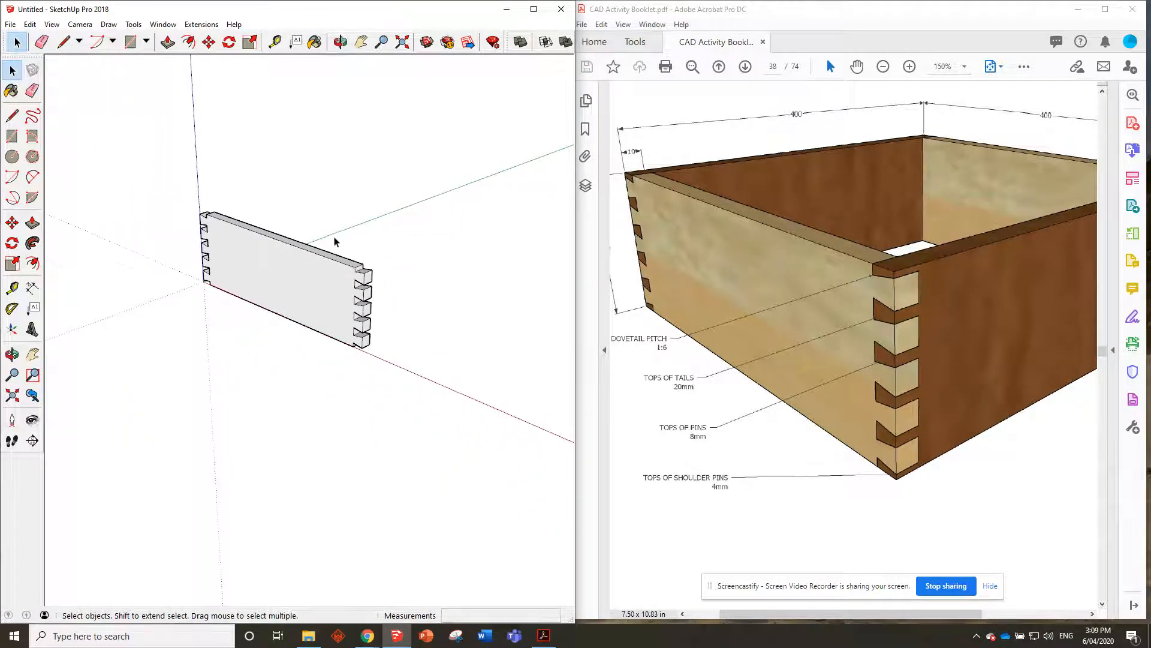
pyautogui.moveTo(313, 223); pyautogui.dragTo(329, 324, button='middle')
pyautogui.scroll(1, 329, 324)
pyautogui.scroll(-2, 344, 342)
pyautogui.scroll(3, 308, 194)
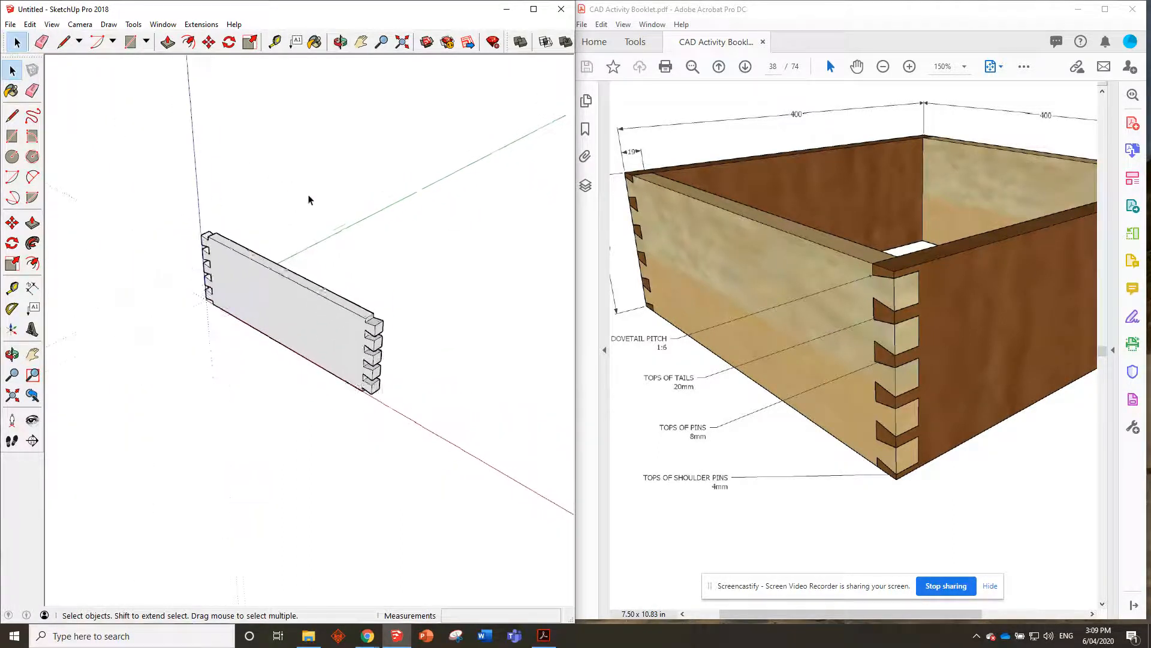
pyautogui.click(274, 41)
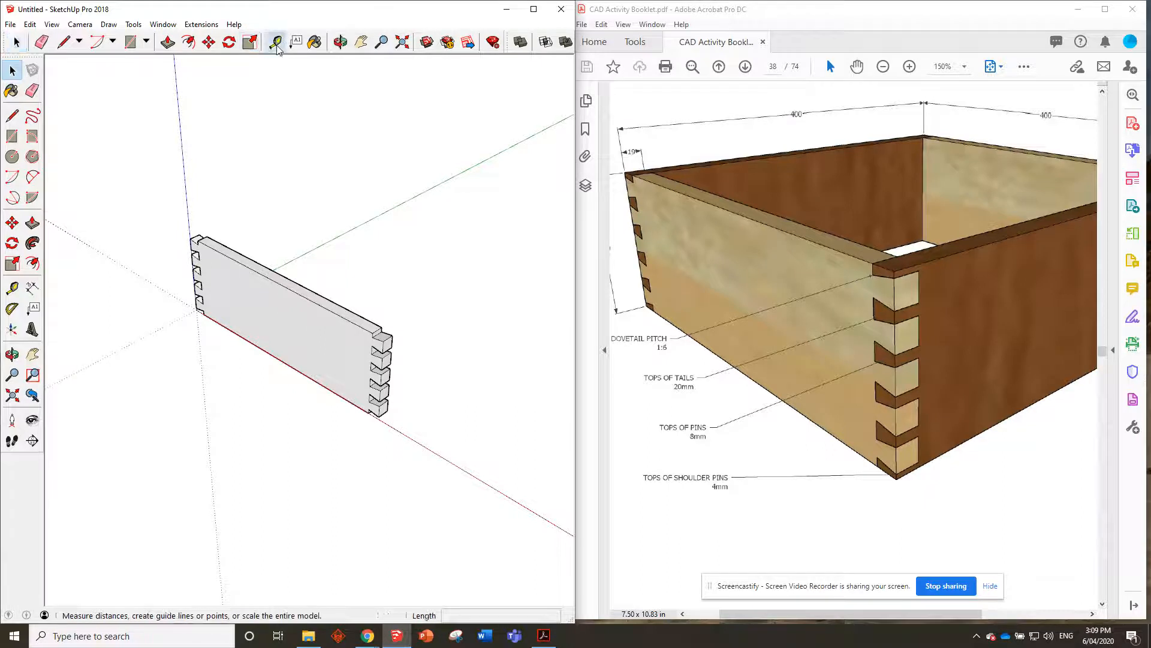
pyautogui.scroll(5, 382, 369)
pyautogui.click(327, 420)
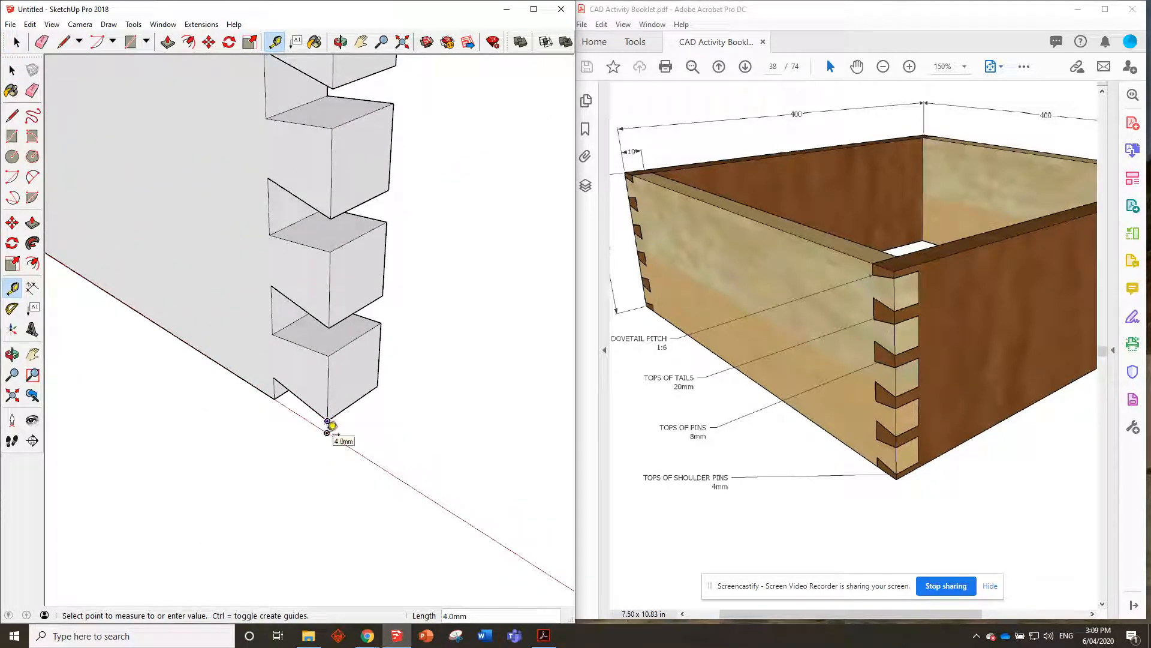
pyautogui.click(329, 421)
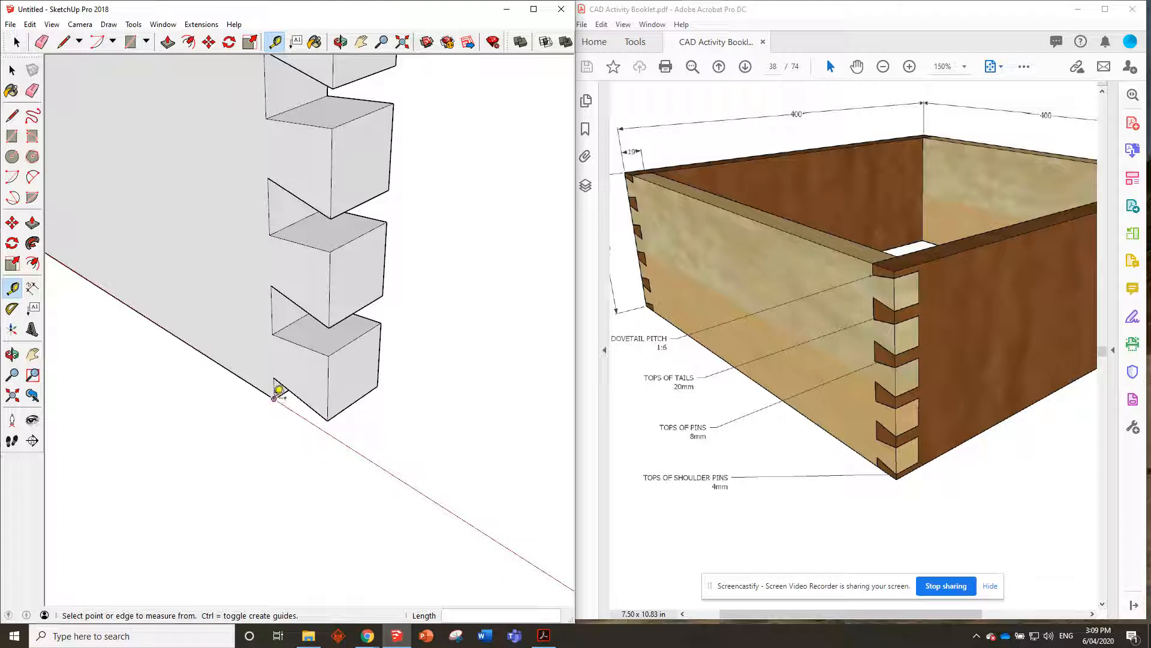
# - Place a 381 mm guide parallel to the green axis from the side board's bottom corner at the tail base
pyautogui.click(274, 398)
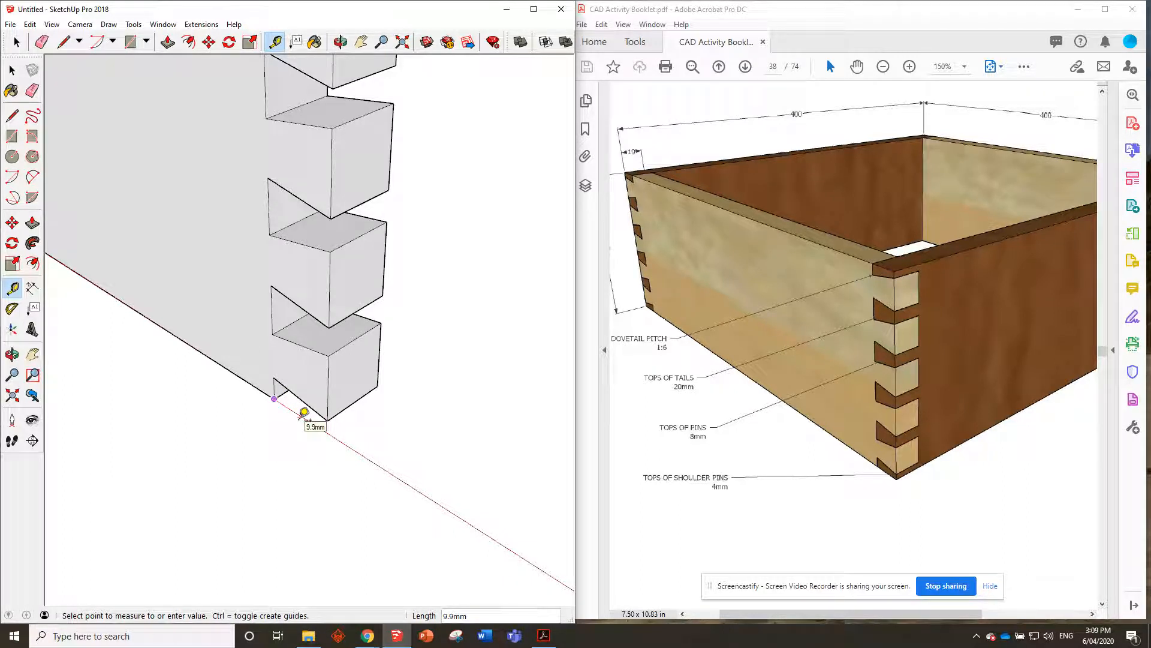
pyautogui.scroll(-4, 304, 412)
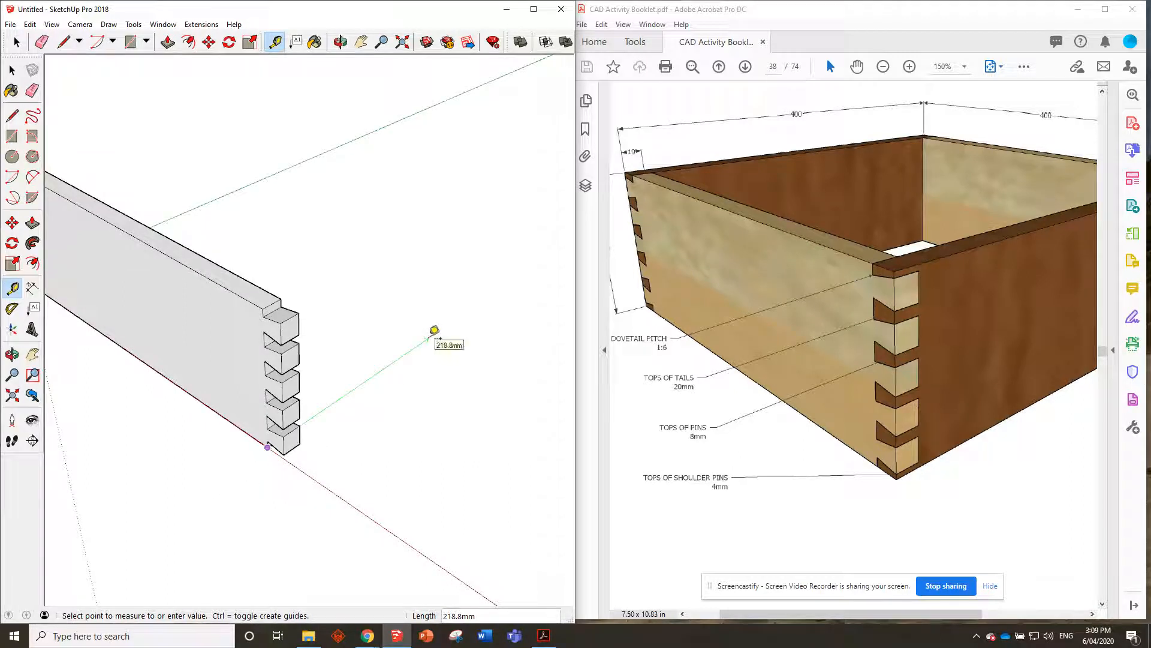
pyautogui.press('Return')
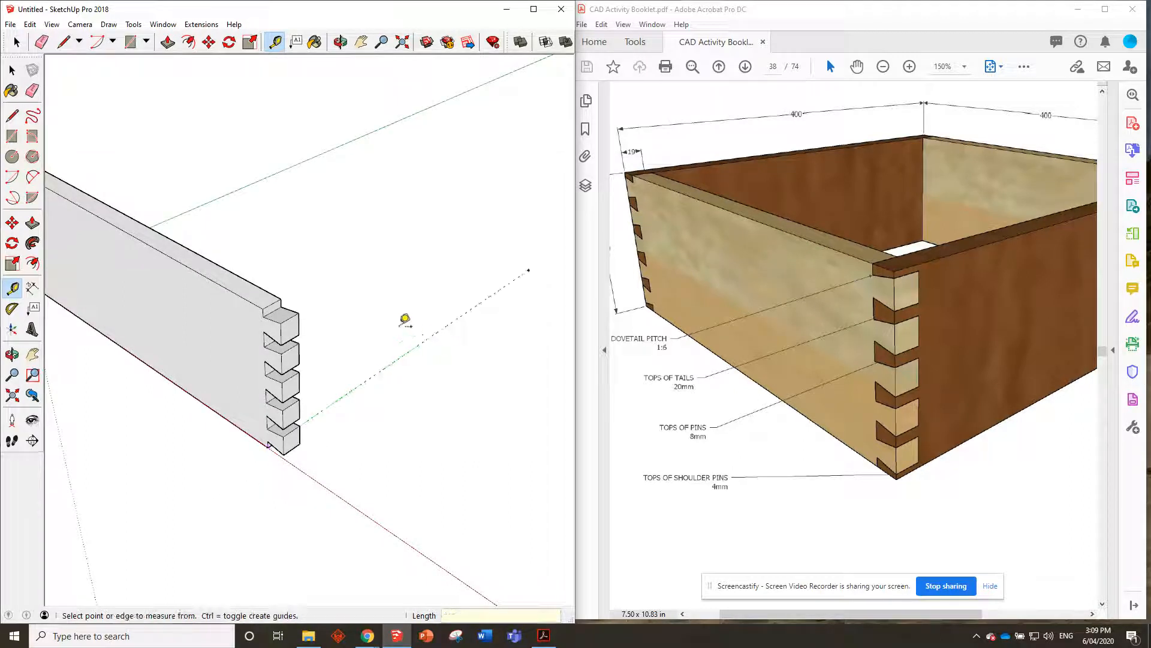
# - Copy the side board 381 mm along the green axis, from its bottom tail-base corner to the guide's end point
pyautogui.click(209, 41)
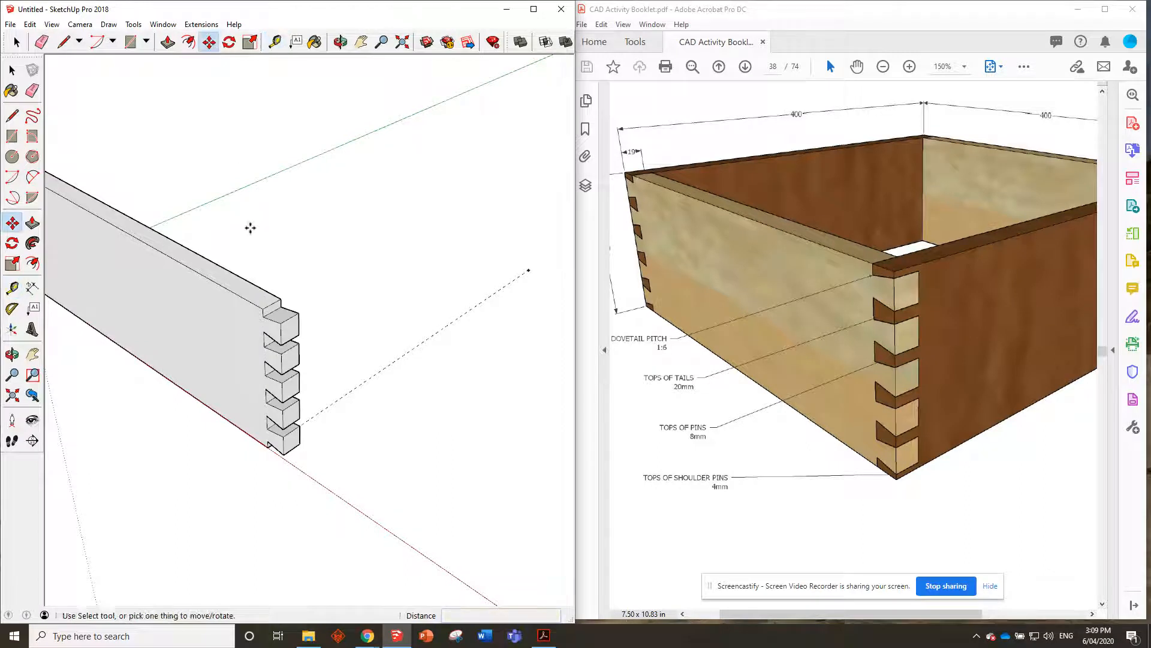
pyautogui.scroll(3, 266, 429)
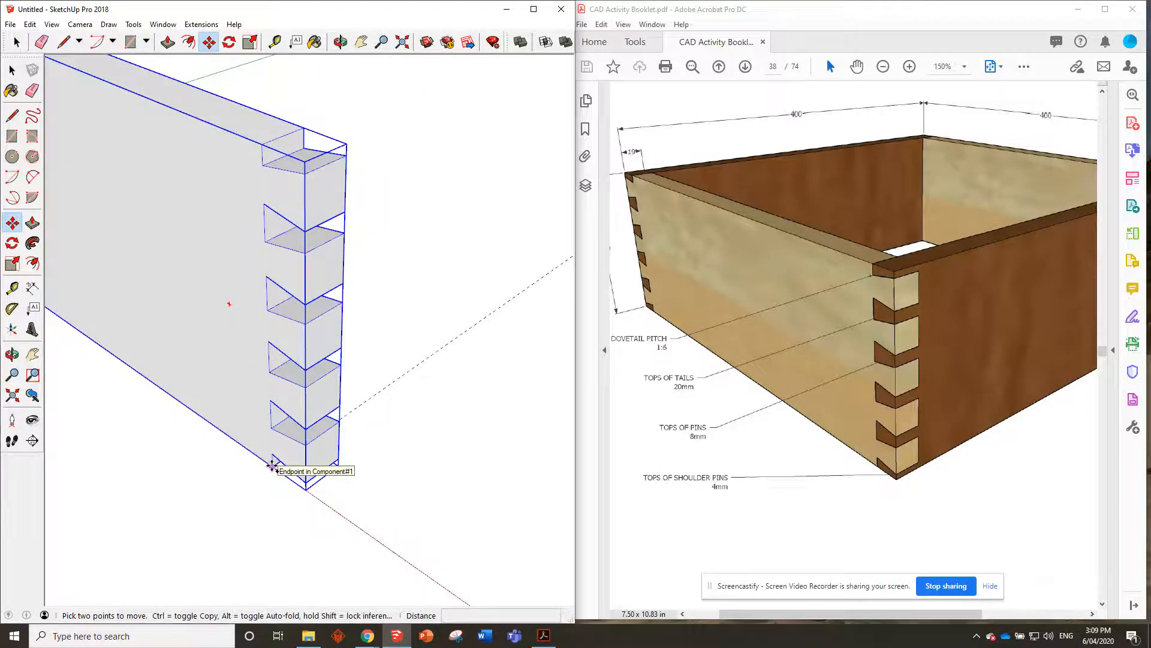
pyautogui.moveTo(304, 462)
pyautogui.mouseDown(button='middle')
pyautogui.moveTo(198, 442)
pyautogui.moveTo(367, 408)
pyautogui.moveTo(223, 342)
pyautogui.moveTo(298, 435)
pyautogui.mouseUp(button='middle')
pyautogui.scroll(3, 298, 433)
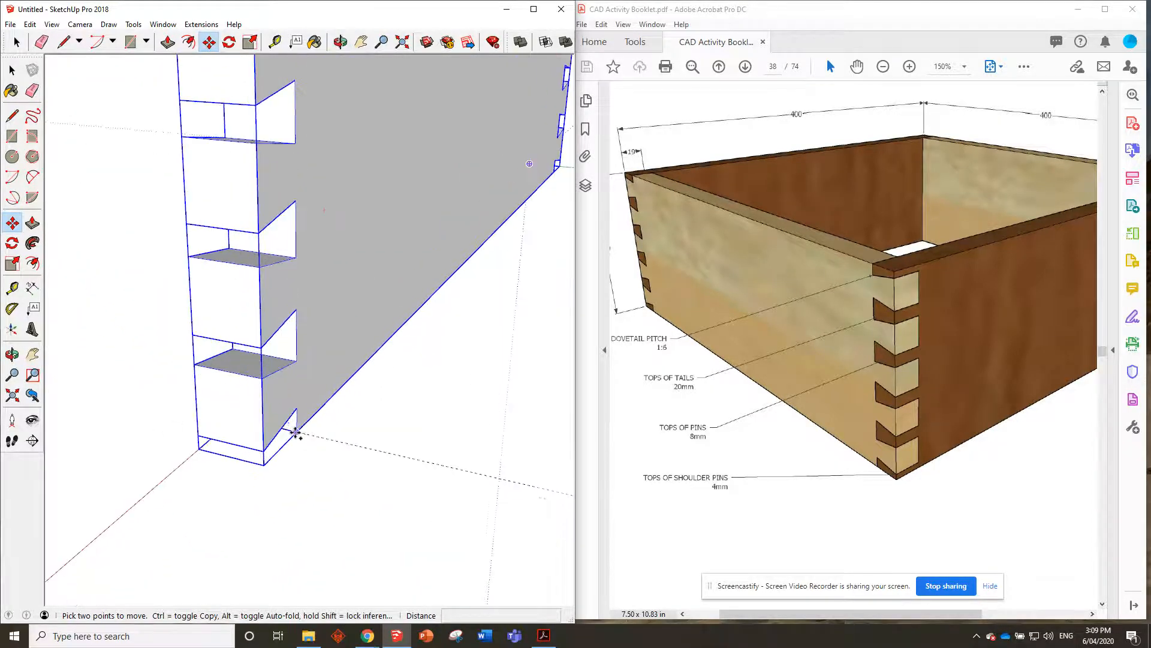
pyautogui.click(298, 432)
pyautogui.press('ctrl')
pyautogui.scroll(-8, 298, 432)
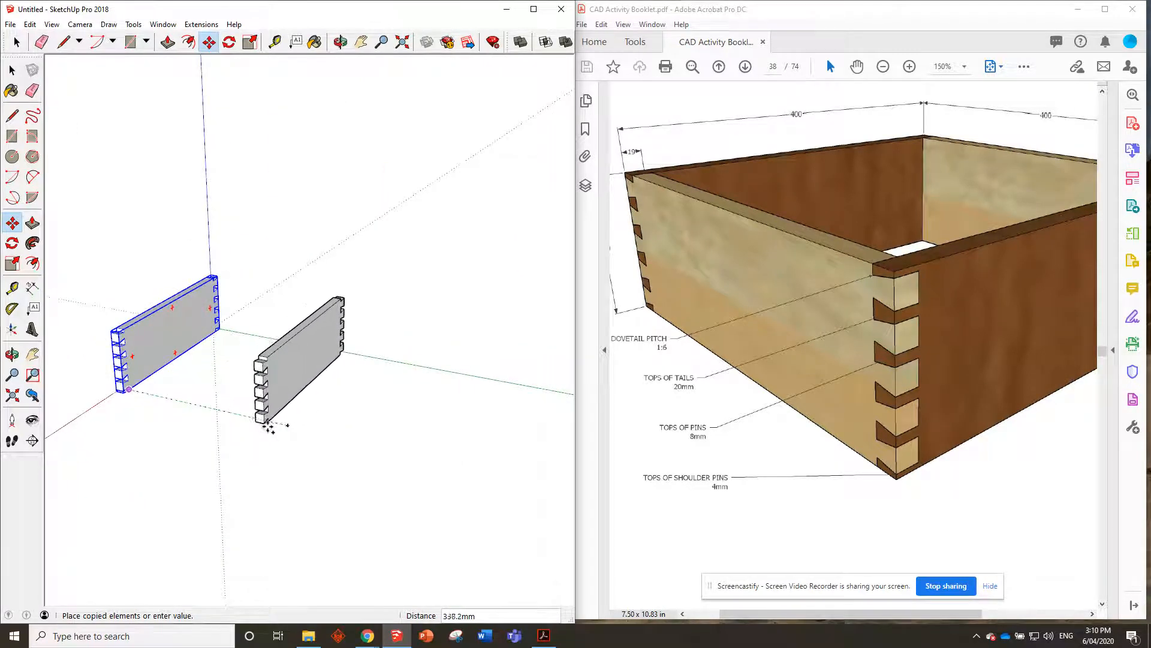
pyautogui.scroll(5, 288, 423)
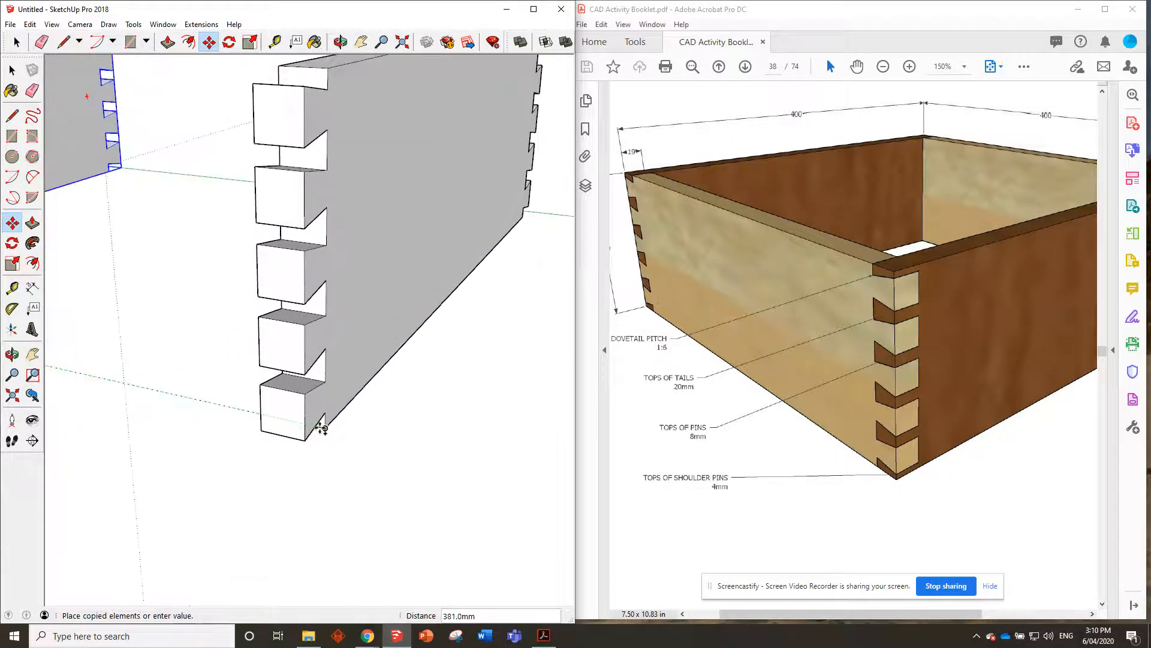
pyautogui.click(321, 424)
# - Draw a 140 by 19 mm rectangle across the tails at the front side board's end, from the top tail-base corner to the bottom outer corner
pyautogui.scroll(-5, 289, 419)
pyautogui.moveTo(289, 419)
pyautogui.mouseDown(button='middle')
pyautogui.moveTo(471, 394)
pyautogui.moveTo(336, 359)
pyautogui.moveTo(265, 360)
pyautogui.moveTo(337, 362)
pyautogui.mouseUp(button='middle')
pyautogui.scroll(3, 337, 362)
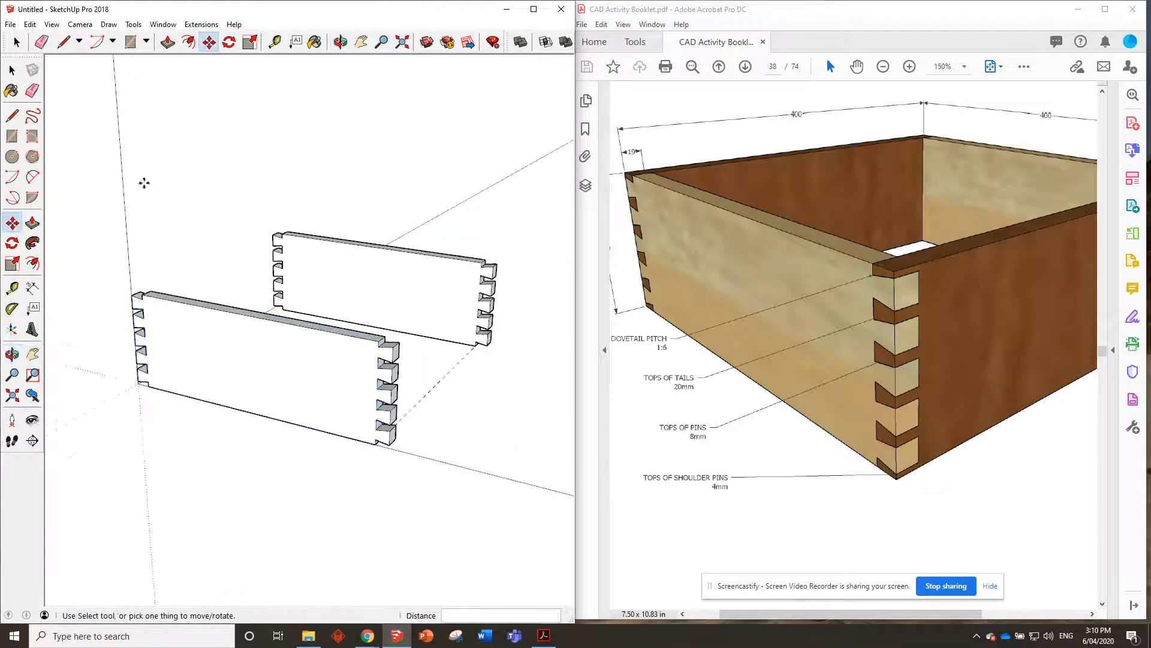
pyautogui.click(12, 70)
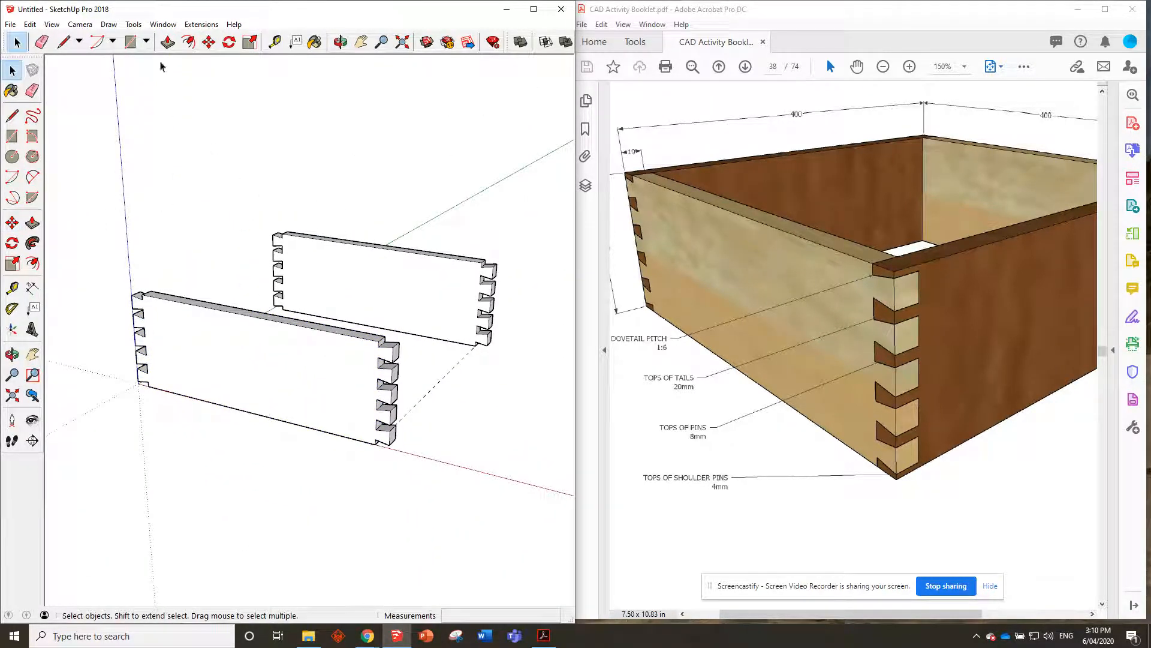
pyautogui.click(130, 41)
pyautogui.scroll(5, 398, 316)
pyautogui.scroll(-2, 338, 209)
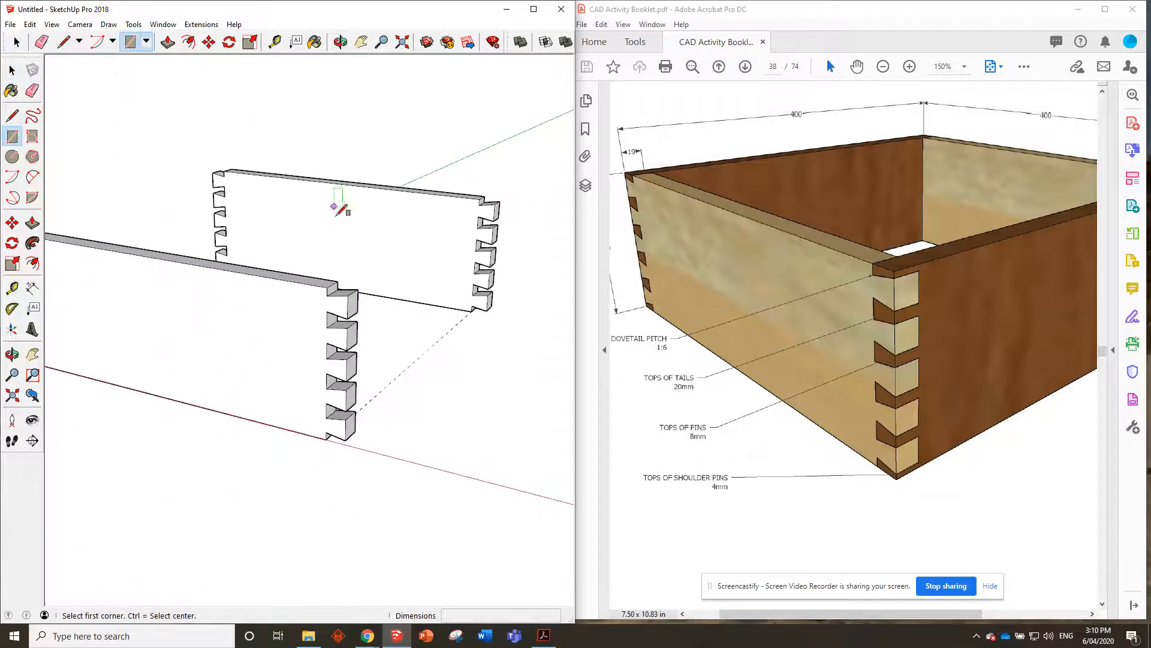
pyautogui.scroll(-3, 308, 309)
pyautogui.scroll(4, 335, 239)
pyautogui.click(347, 238)
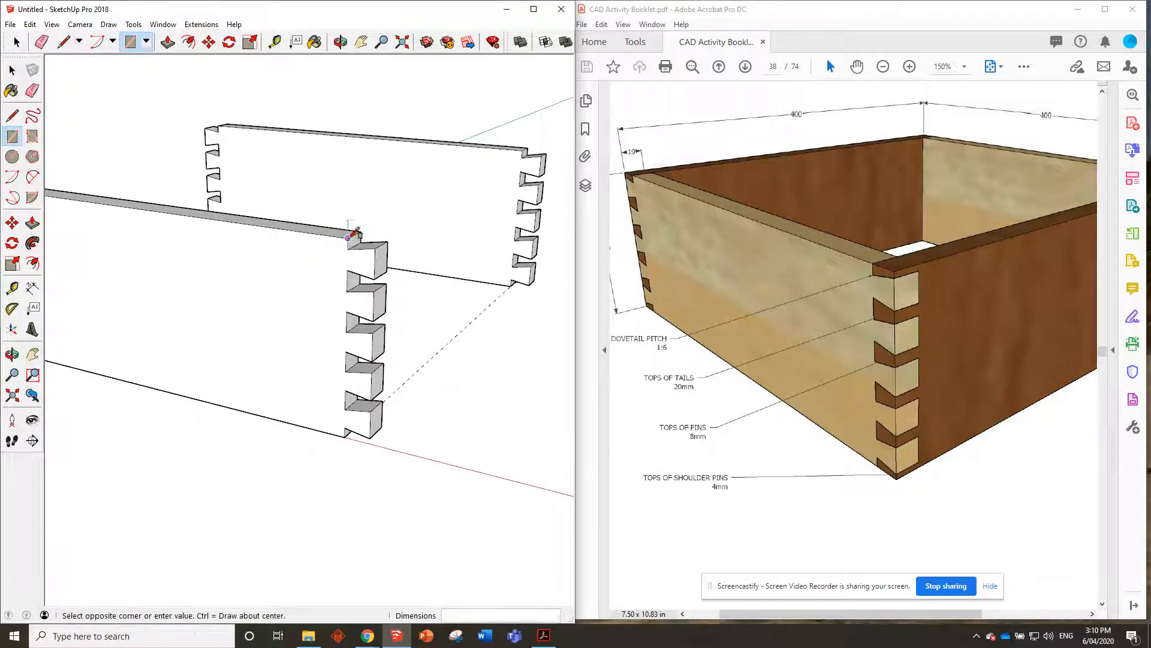
pyautogui.click(369, 438)
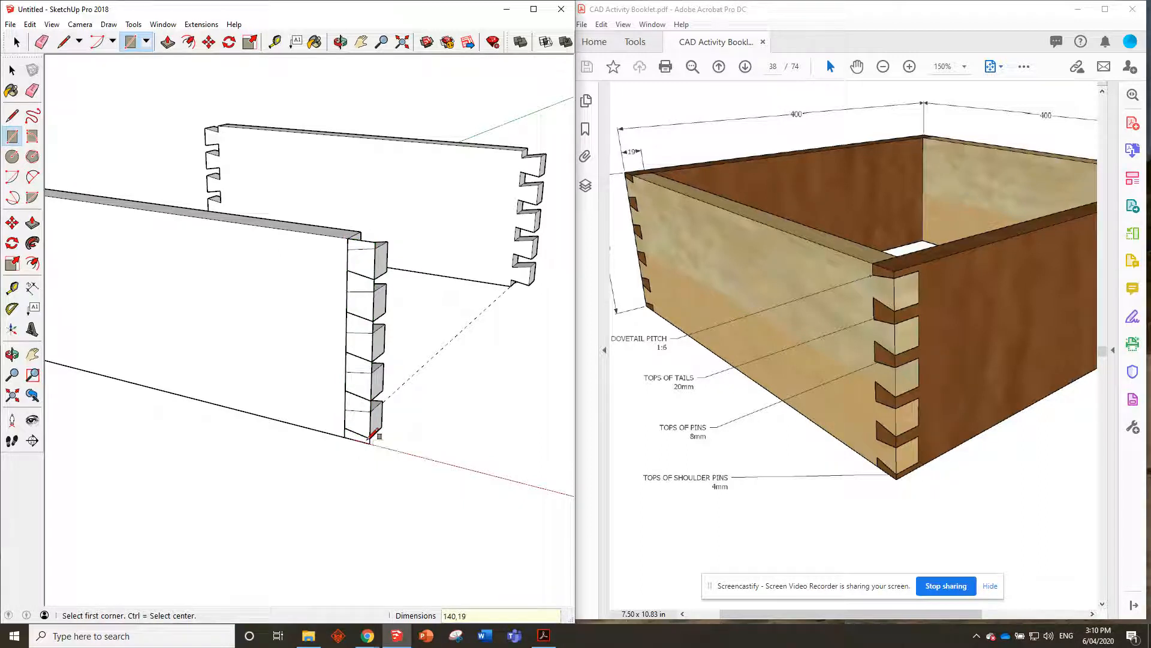
# - Extrude the rectangle 400 mm across to the opposite side board to form the end board
pyautogui.click(167, 42)
pyautogui.click(366, 239)
pyautogui.scroll(3, 537, 163)
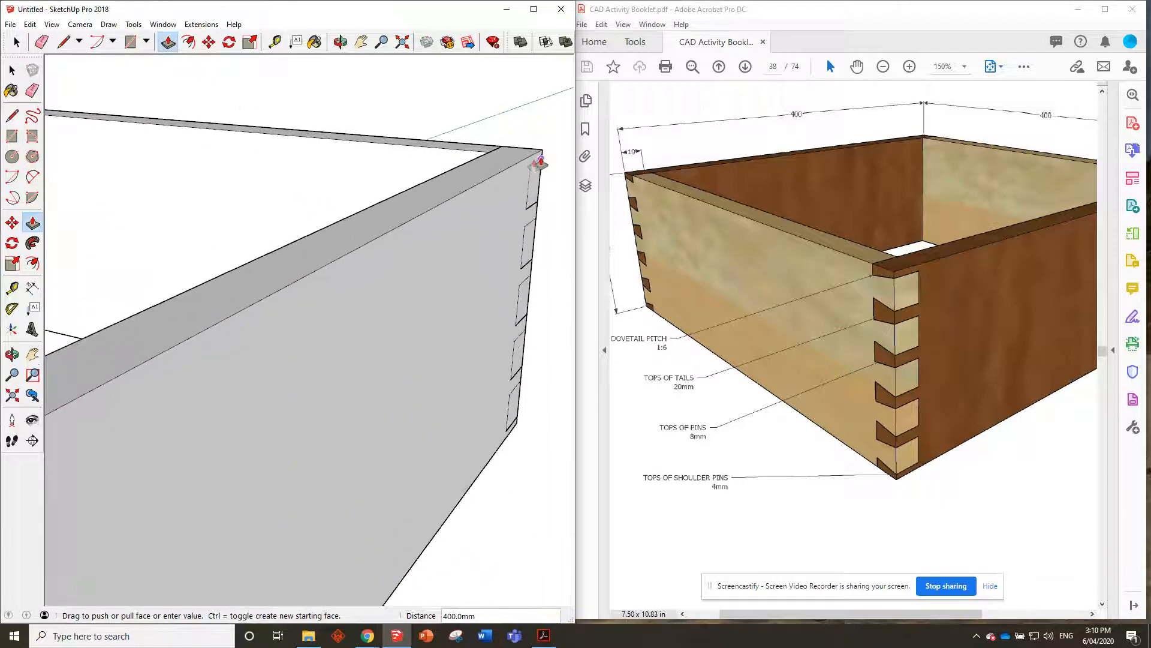
pyautogui.scroll(2, 536, 163)
pyautogui.click(487, 139)
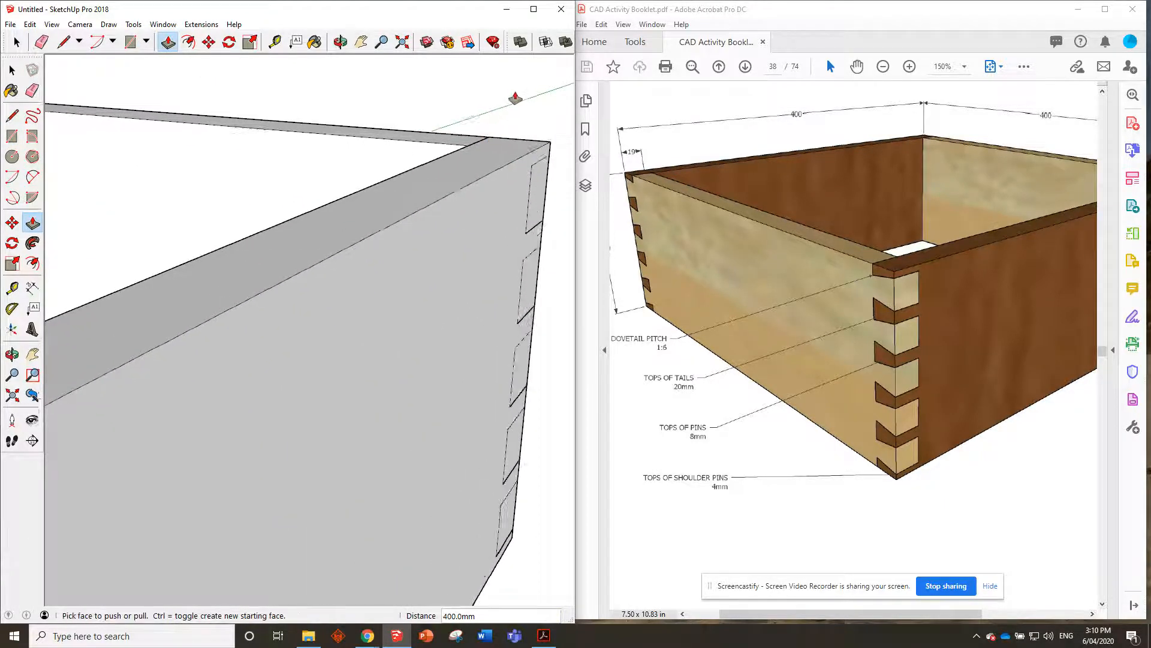
# - Select the whole end board and make it a component, keeping the default settings
pyautogui.scroll(-3, 515, 98)
pyautogui.scroll(-2, 393, 121)
pyautogui.press('space')
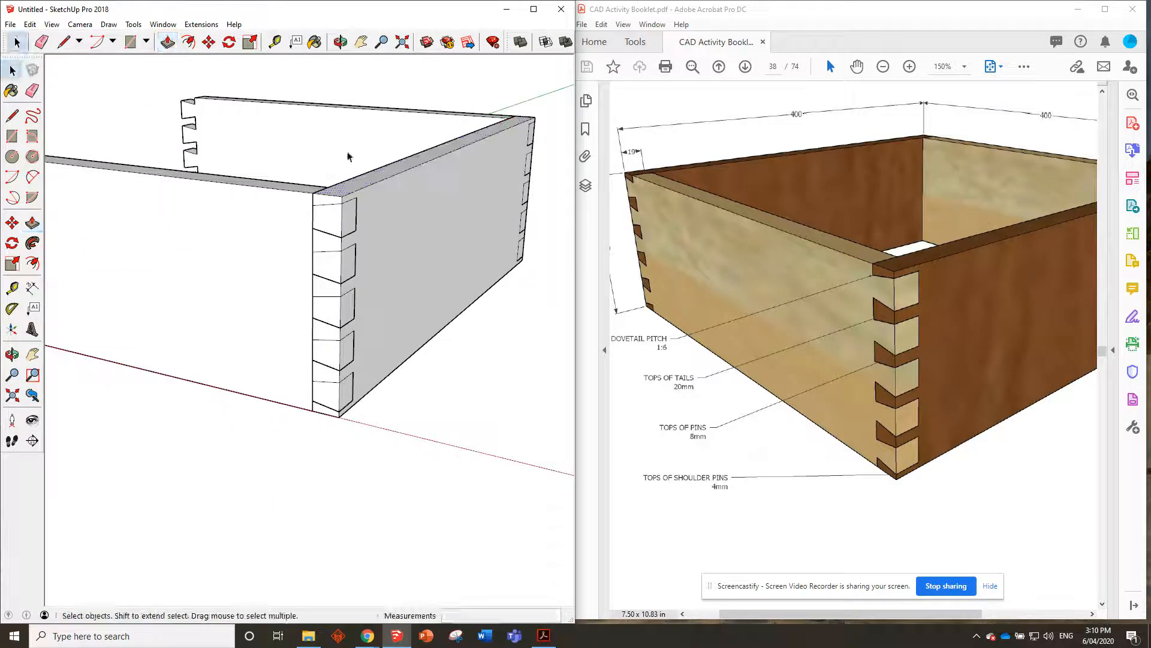
pyautogui.tripleClick(404, 196)
pyautogui.rightClick(404, 195)
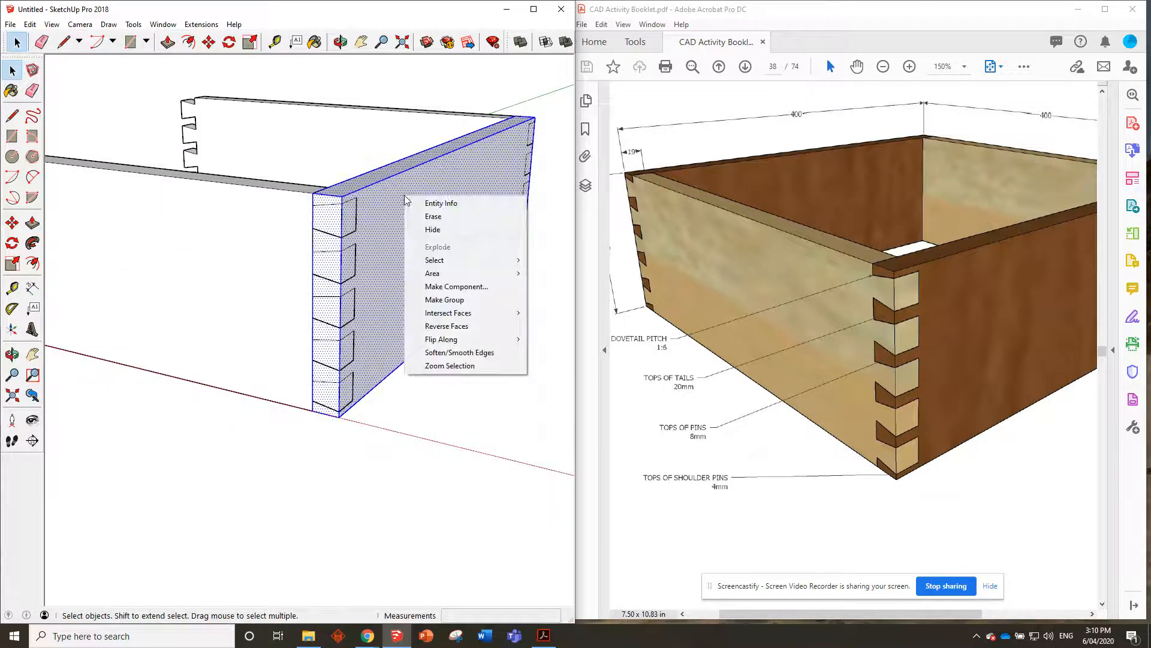
pyautogui.click(451, 286)
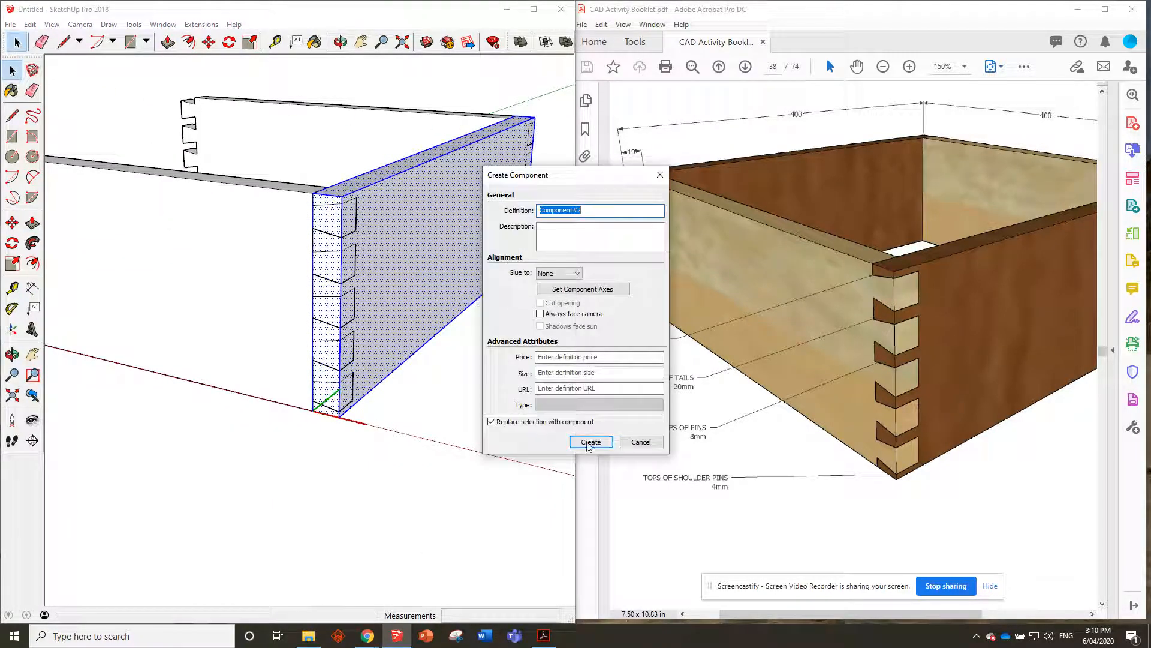
pyautogui.click(590, 442)
# - Open the end board for editing and trace the sloping edges of all five tails across its end face with the Line tool
pyautogui.scroll(-2, 457, 166)
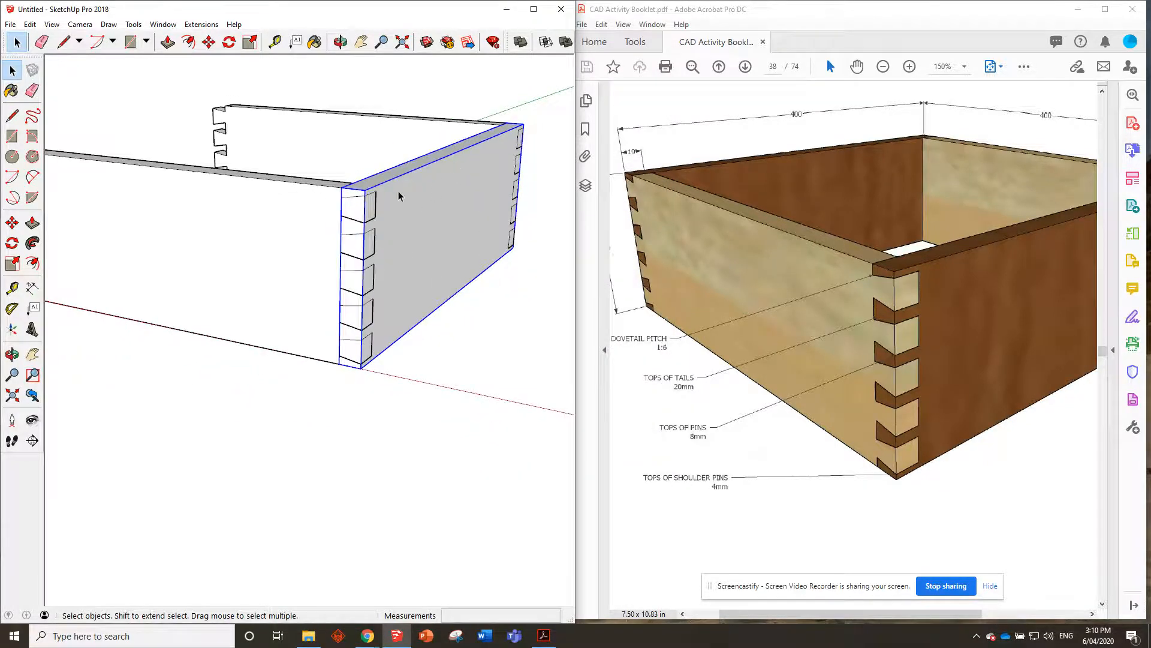
pyautogui.moveTo(426, 205)
pyautogui.mouseDown(button='middle')
pyautogui.moveTo(429, 185)
pyautogui.moveTo(430, 226)
pyautogui.mouseUp(button='middle')
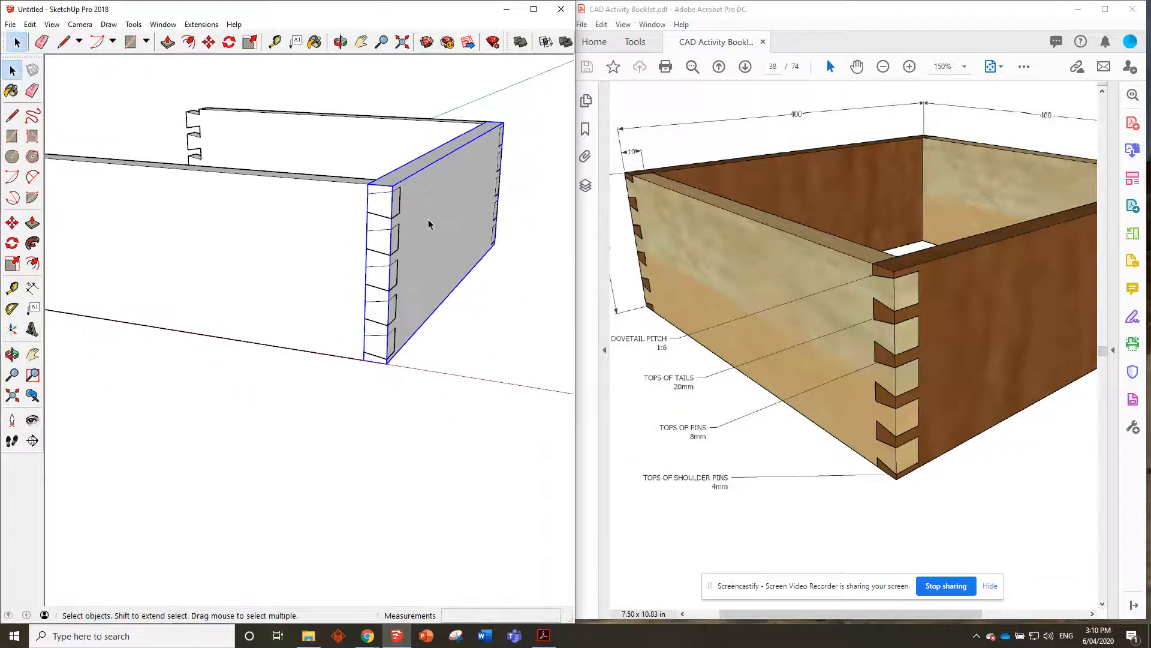
pyautogui.scroll(1, 423, 216)
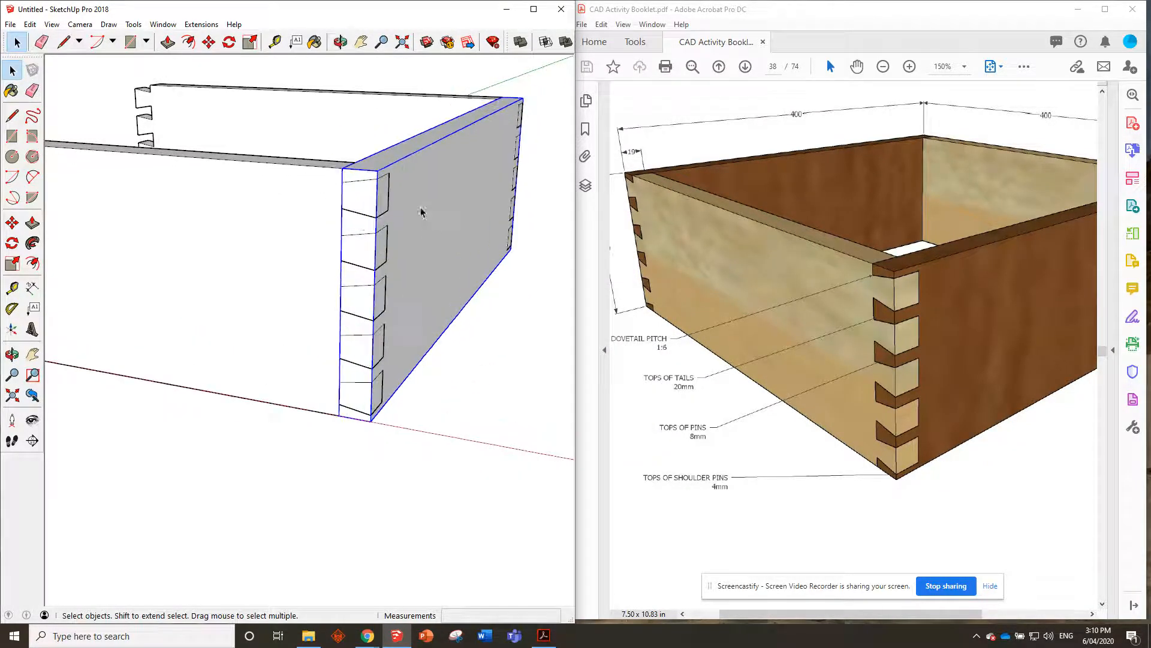
pyautogui.doubleClick(410, 173)
pyautogui.scroll(2, 316, 208)
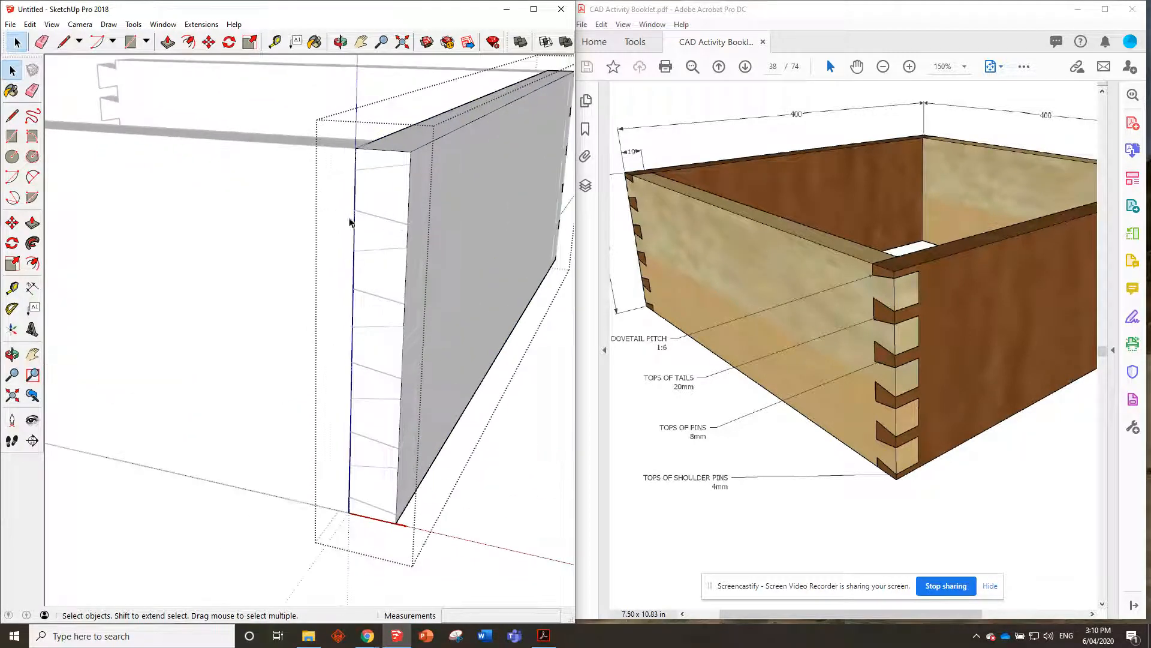
pyautogui.press('l')
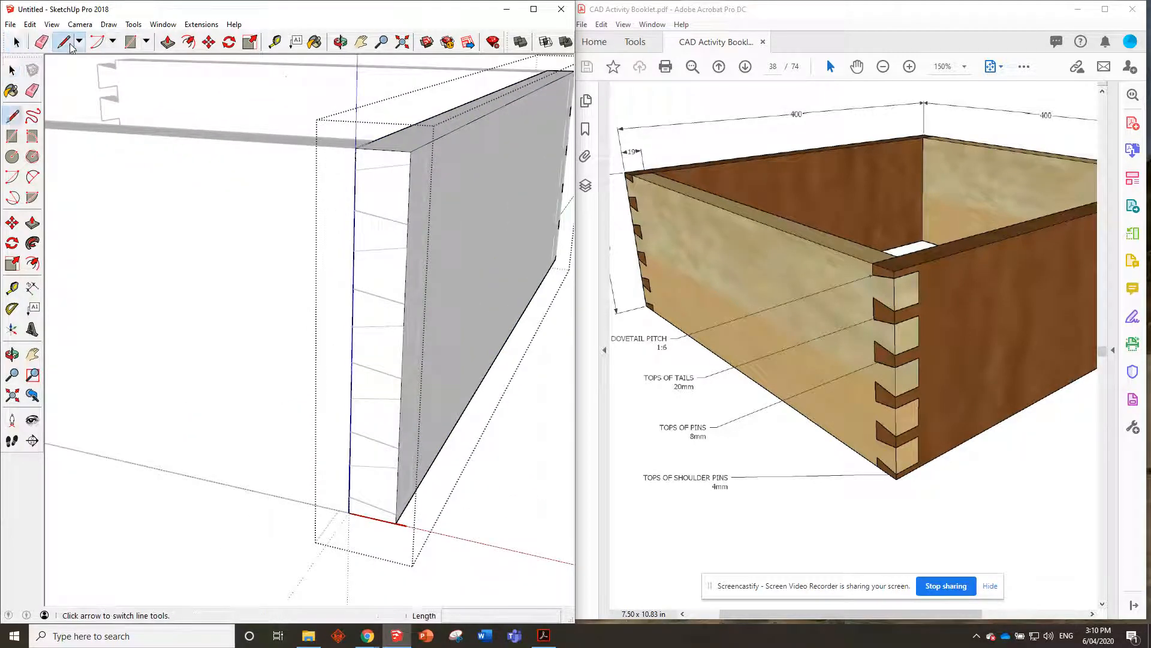
pyautogui.click(355, 168)
pyautogui.click(410, 163)
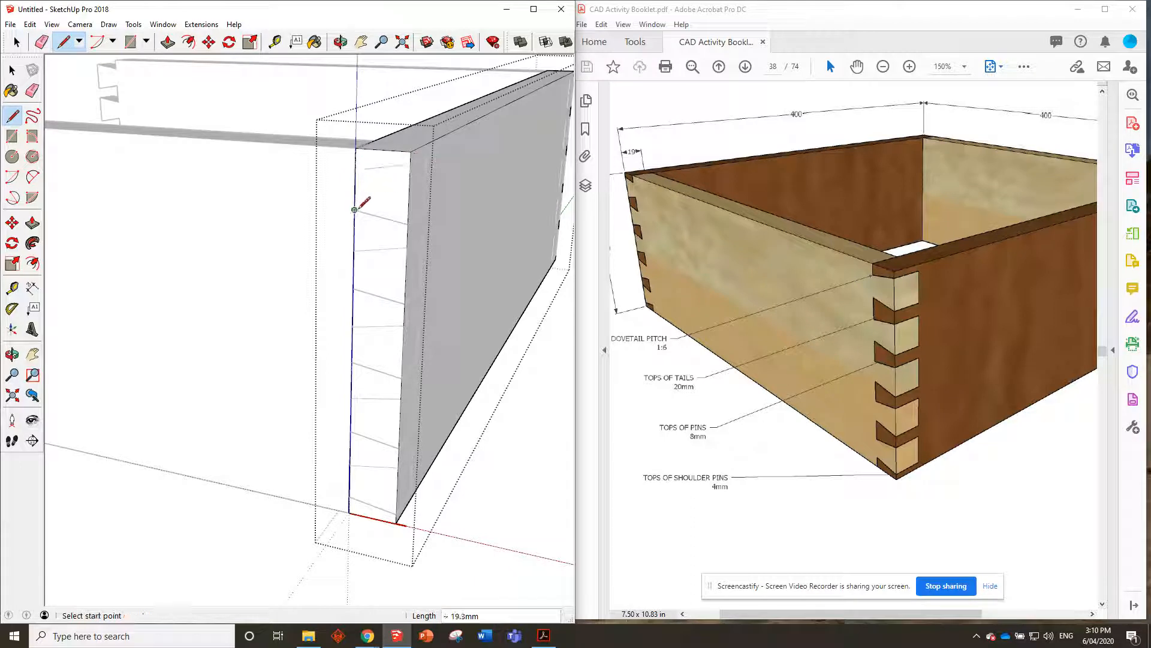
pyautogui.click(408, 224)
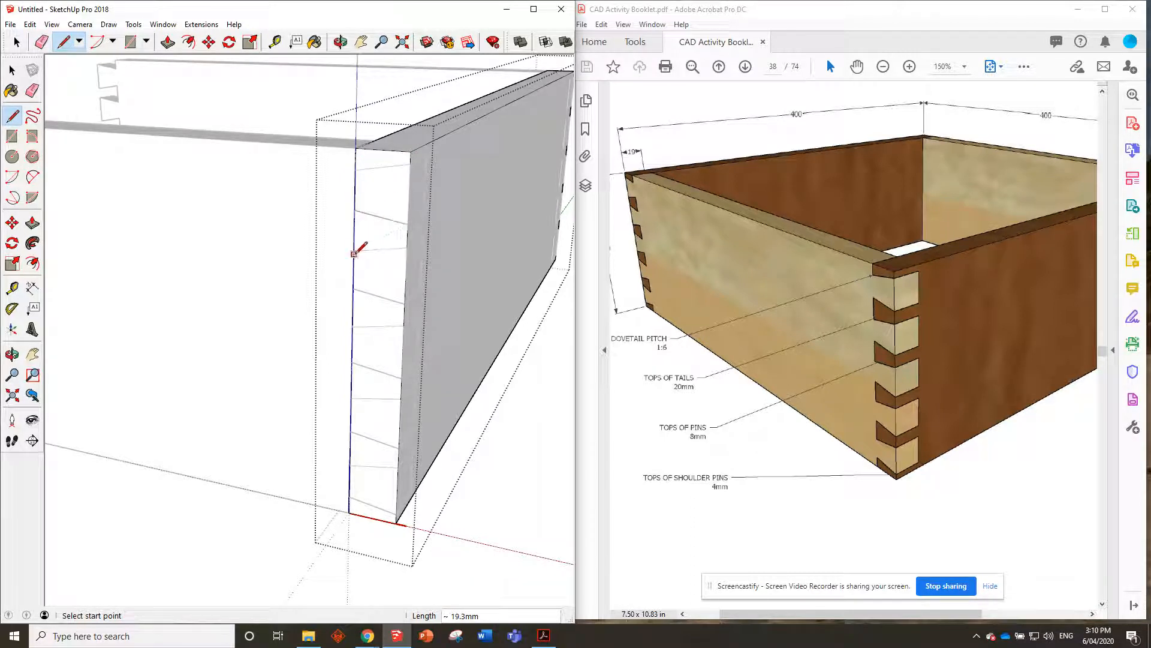
pyautogui.click(354, 249)
pyautogui.click(407, 244)
pyautogui.click(352, 289)
pyautogui.click(404, 304)
pyautogui.click(353, 326)
pyautogui.click(403, 325)
pyautogui.click(352, 362)
pyautogui.click(401, 378)
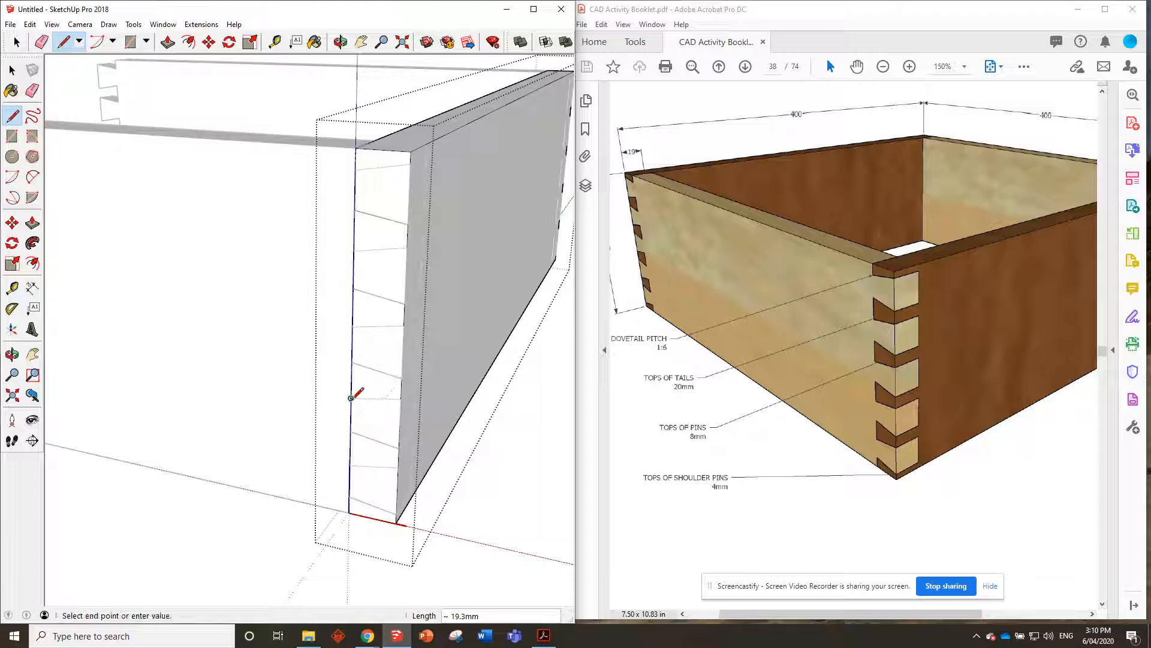
pyautogui.click(400, 398)
pyautogui.click(351, 430)
pyautogui.click(400, 447)
pyautogui.click(350, 464)
pyautogui.click(396, 514)
# - Push the top two tail areas on the end face 19 mm into the end board
pyautogui.click(167, 42)
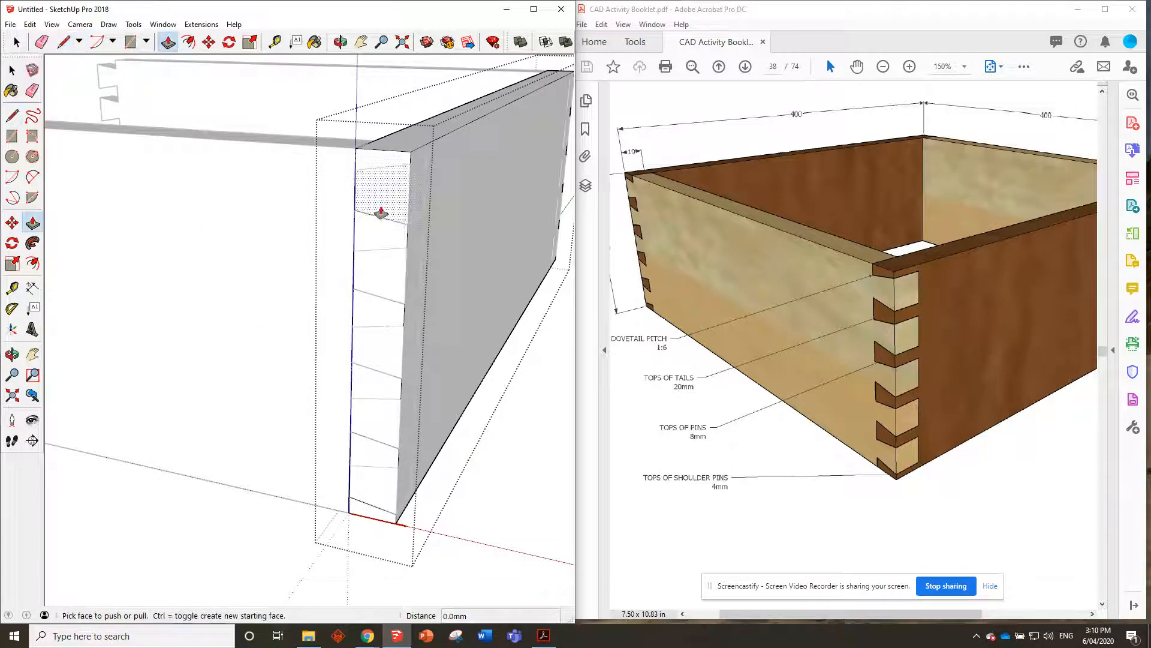
pyautogui.click(383, 204)
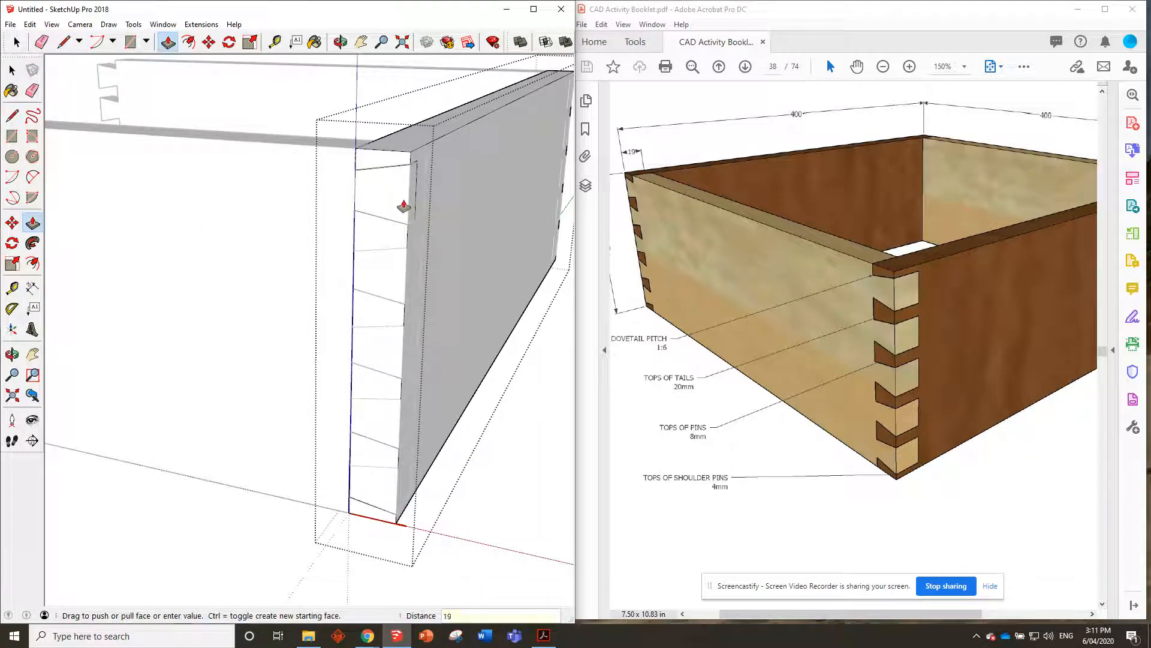
pyautogui.doubleClick(386, 286)
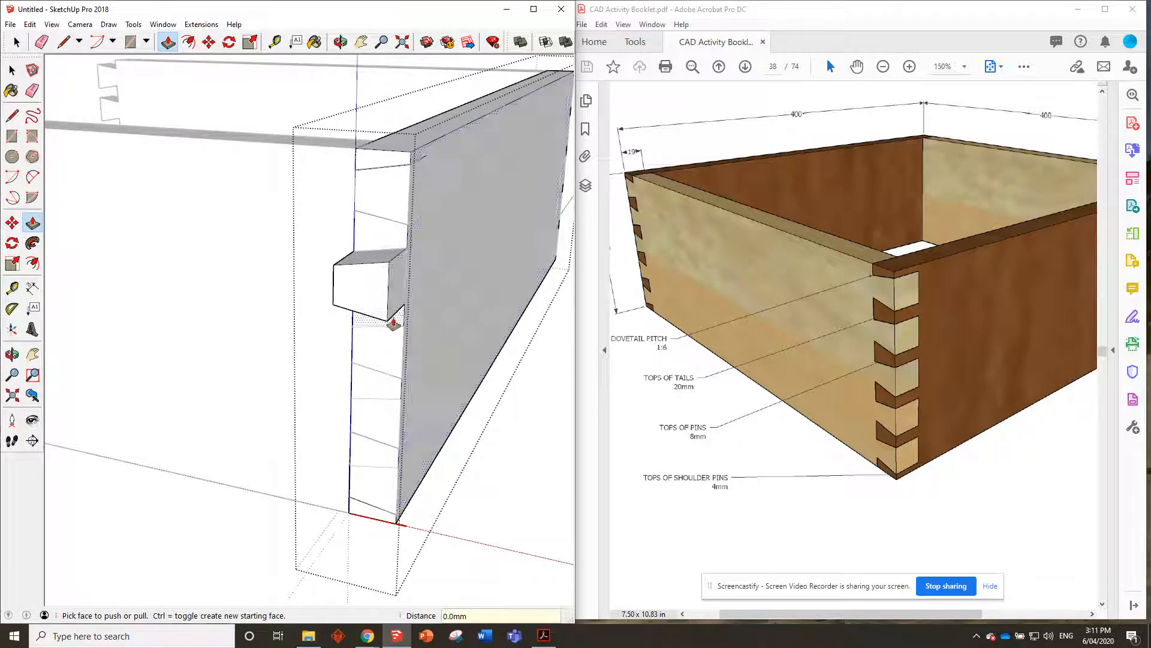
pyautogui.click(398, 290)
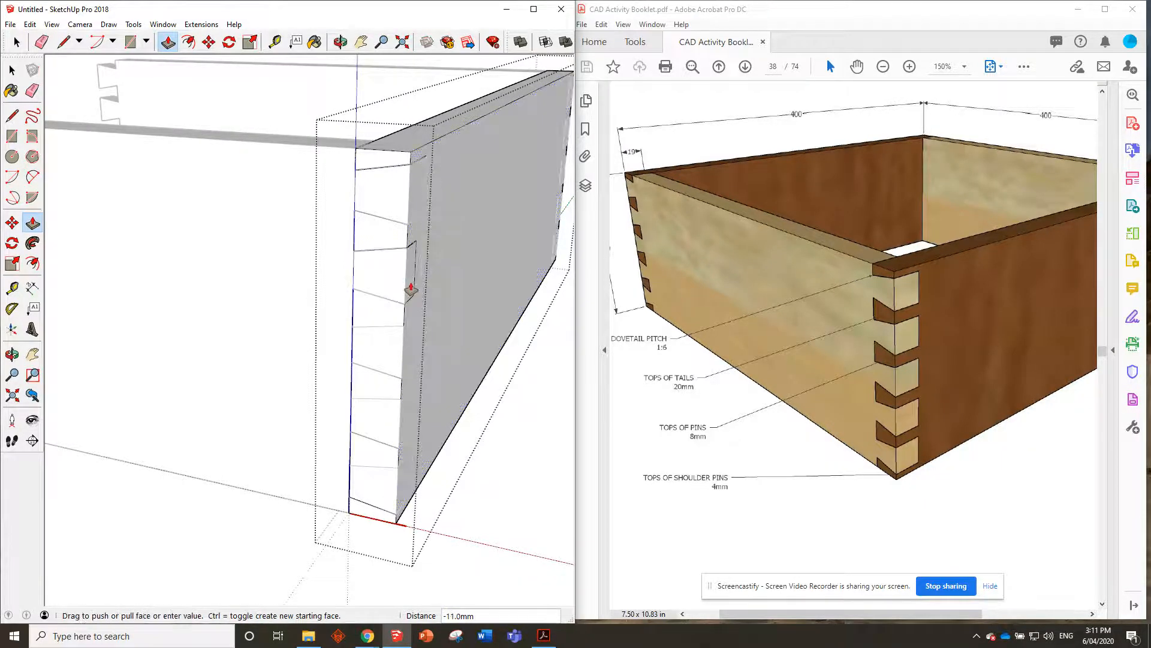
pyautogui.click(413, 288)
# - Push the three lower tail areas 19 mm into the end board, undoing any wrong push
pyautogui.moveTo(498, 258); pyautogui.dragTo(390, 278, button='middle')
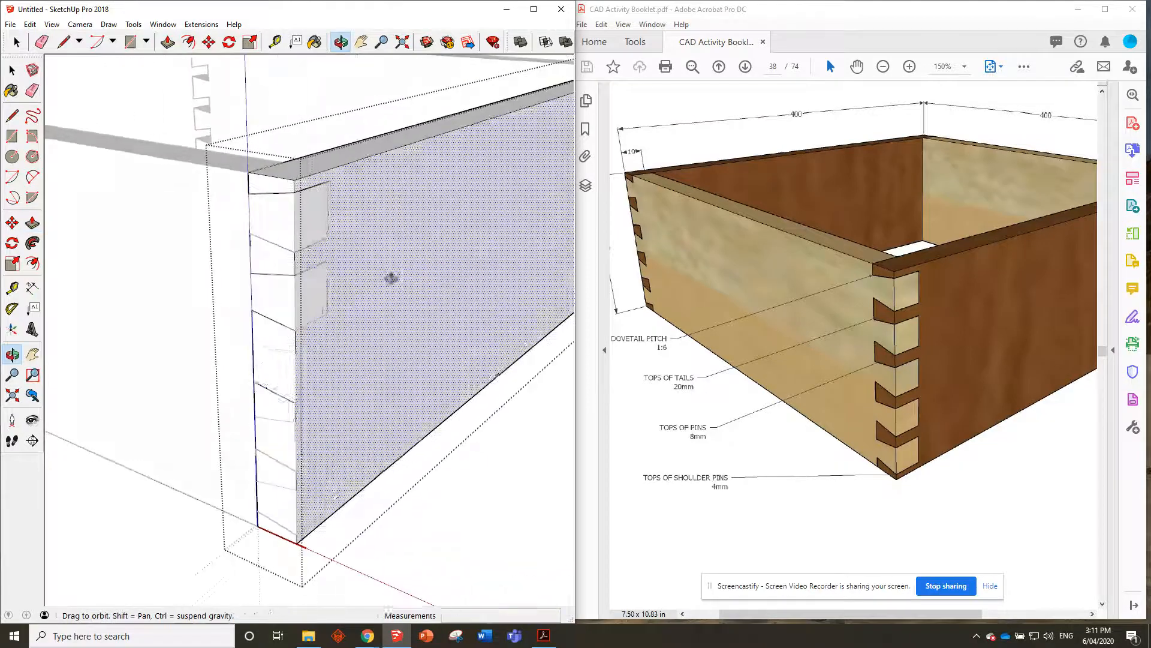
pyautogui.doubleClick(276, 388)
pyautogui.hotkey('ctrl', 'z')
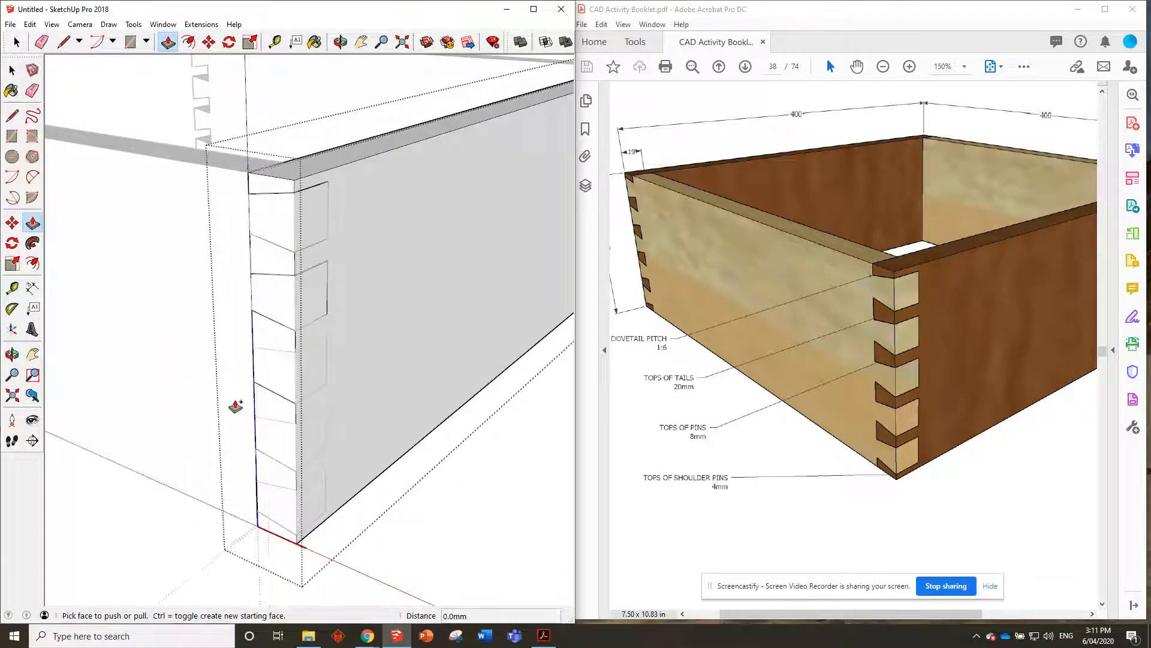
pyautogui.click(268, 388)
pyautogui.click(322, 324)
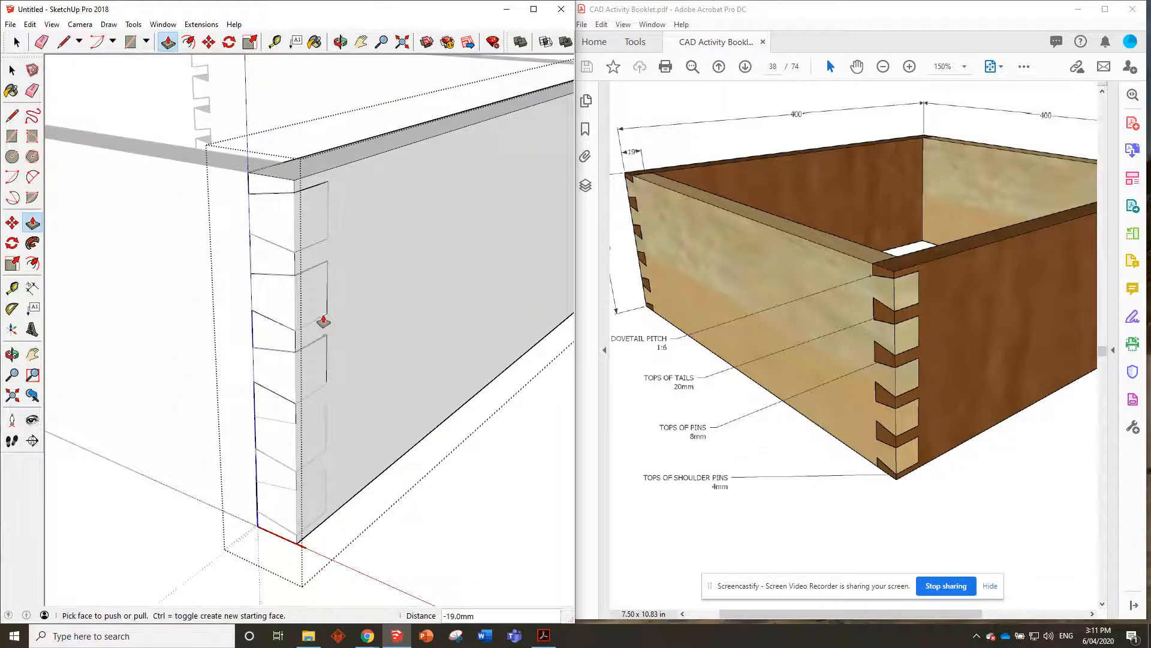
pyautogui.click(275, 447)
pyautogui.click(325, 385)
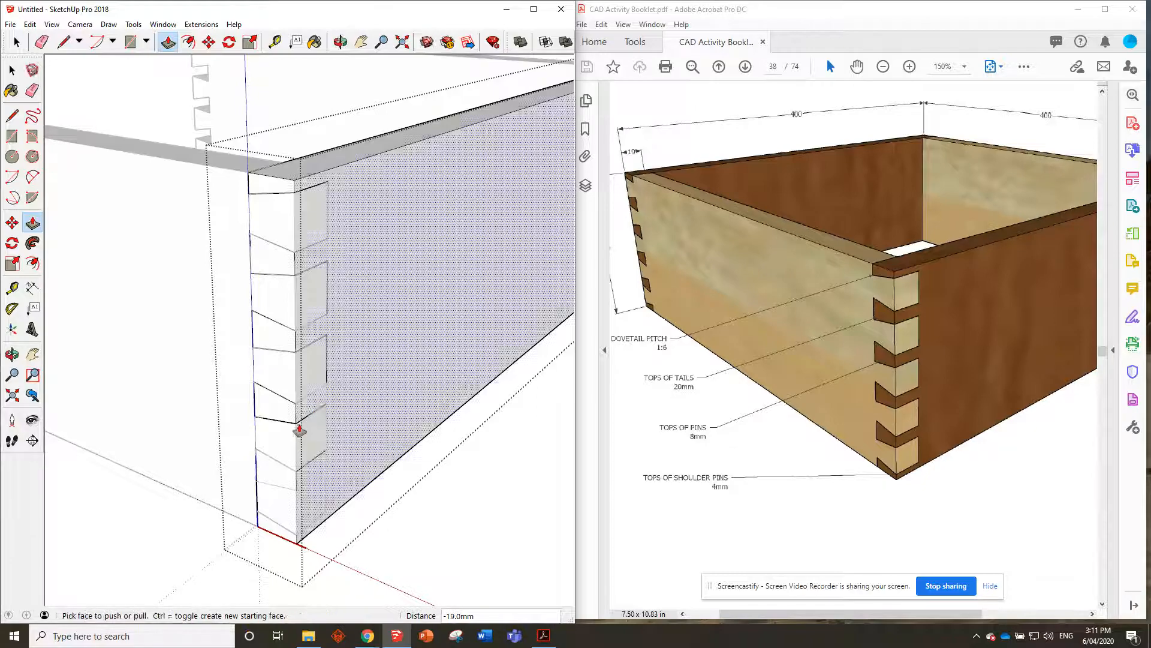
pyautogui.click(278, 501)
pyautogui.click(325, 451)
pyautogui.scroll(-3, 279, 403)
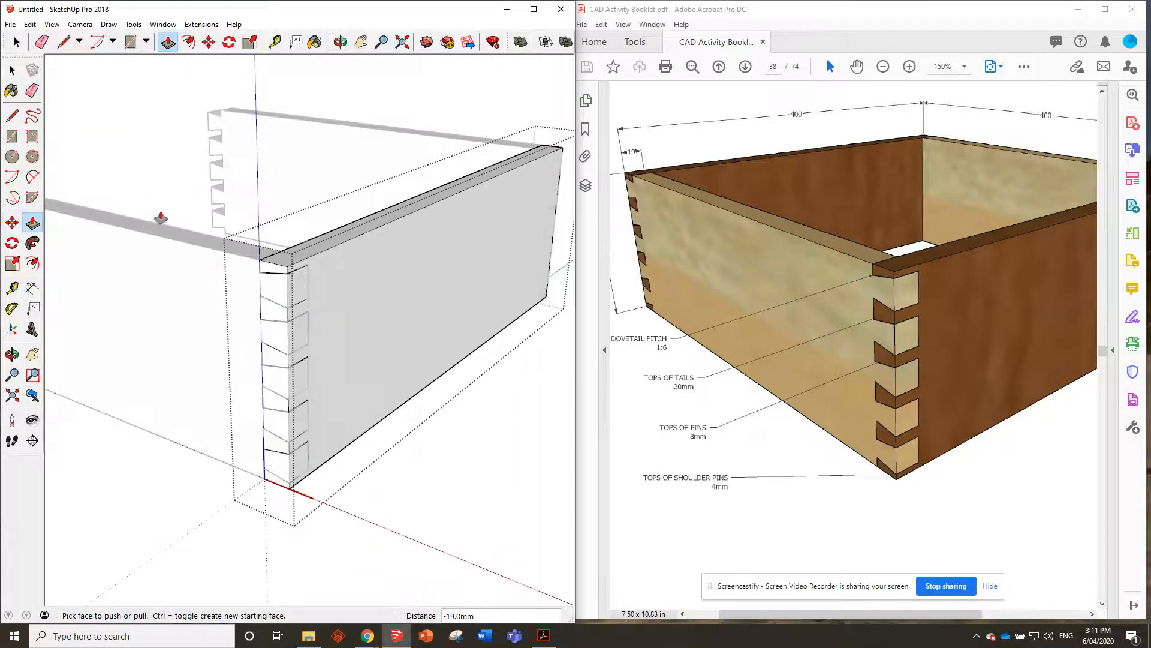
# - Trace the sloping edges of the upper three tails across the end board's opposite end face with the Line tool
pyautogui.press('o')
pyautogui.moveTo(384, 210)
pyautogui.mouseDown()
pyautogui.moveTo(186, 192)
pyautogui.moveTo(240, 236)
pyautogui.moveTo(229, 236)
pyautogui.moveTo(335, 233)
pyautogui.mouseUp()
pyautogui.moveTo(334, 234); pyautogui.dragTo(324, 240, button='middle')
pyautogui.scroll(2, 234, 303)
pyautogui.scroll(2, 261, 433)
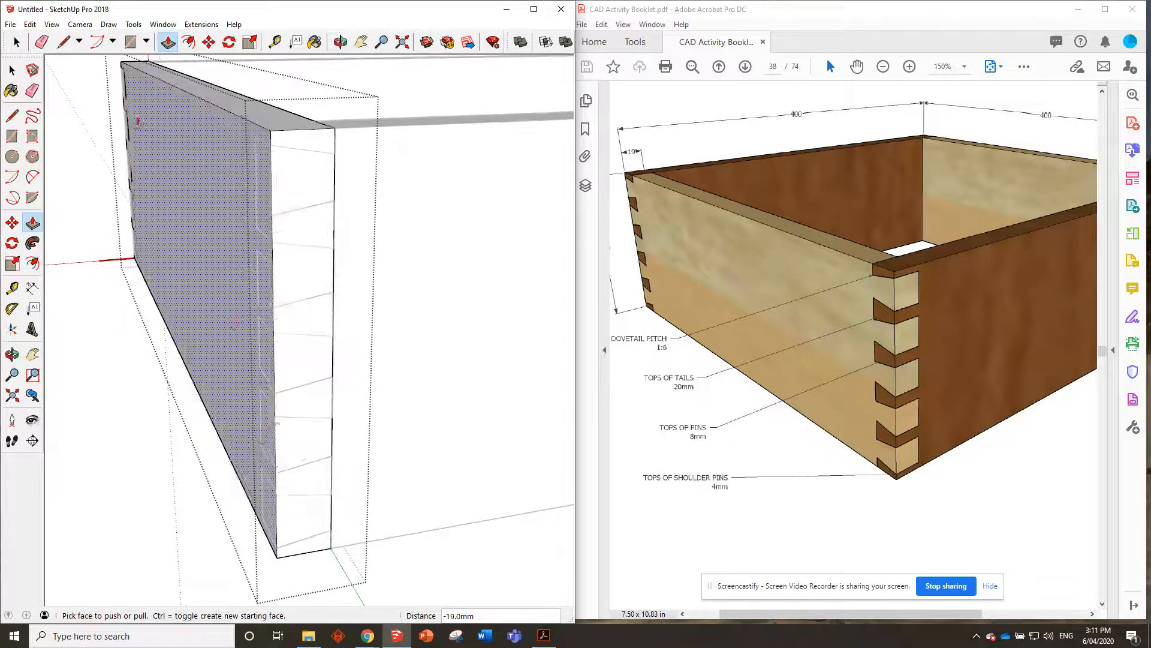
pyautogui.click(64, 42)
pyautogui.click(271, 145)
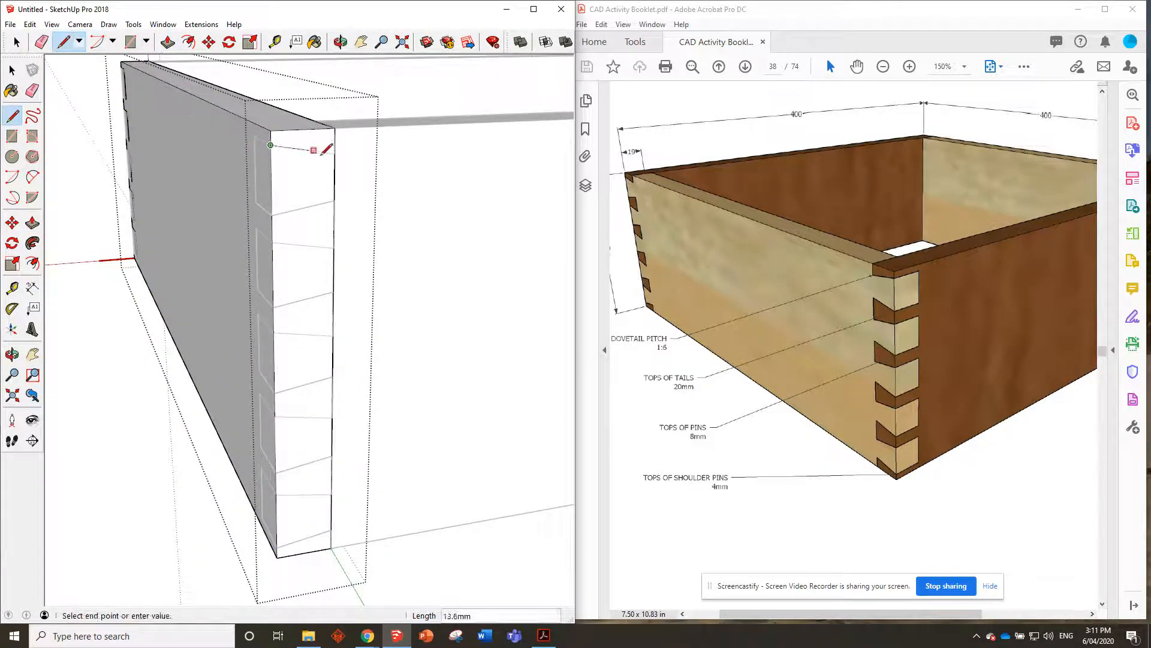
pyautogui.click(272, 215)
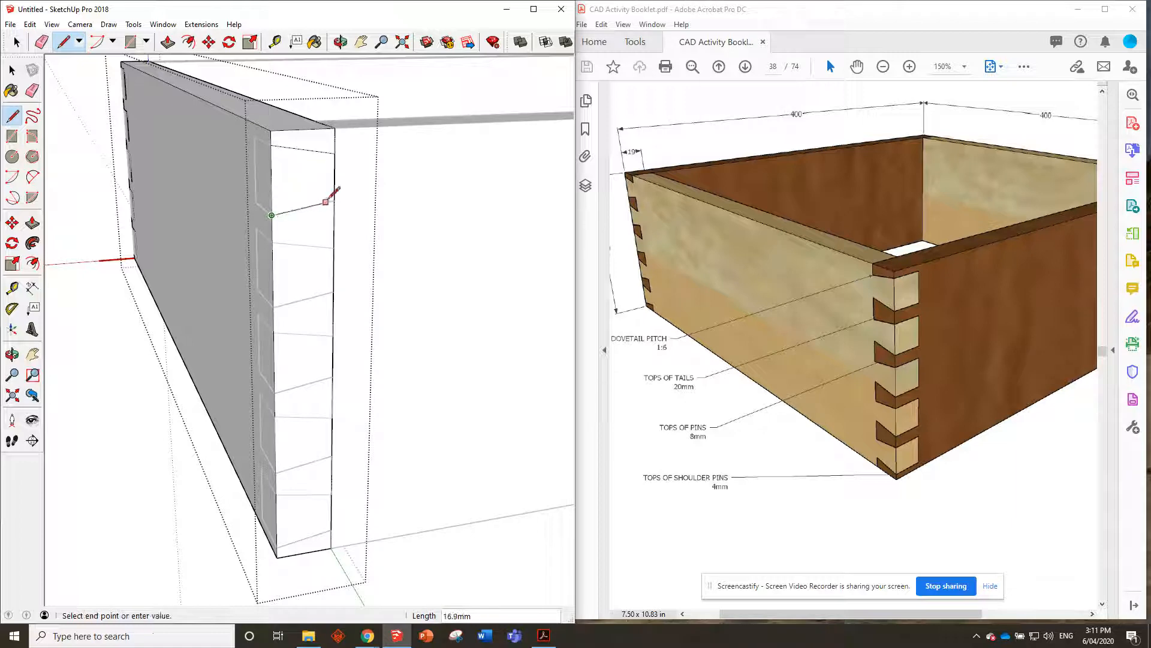
pyautogui.click(334, 200)
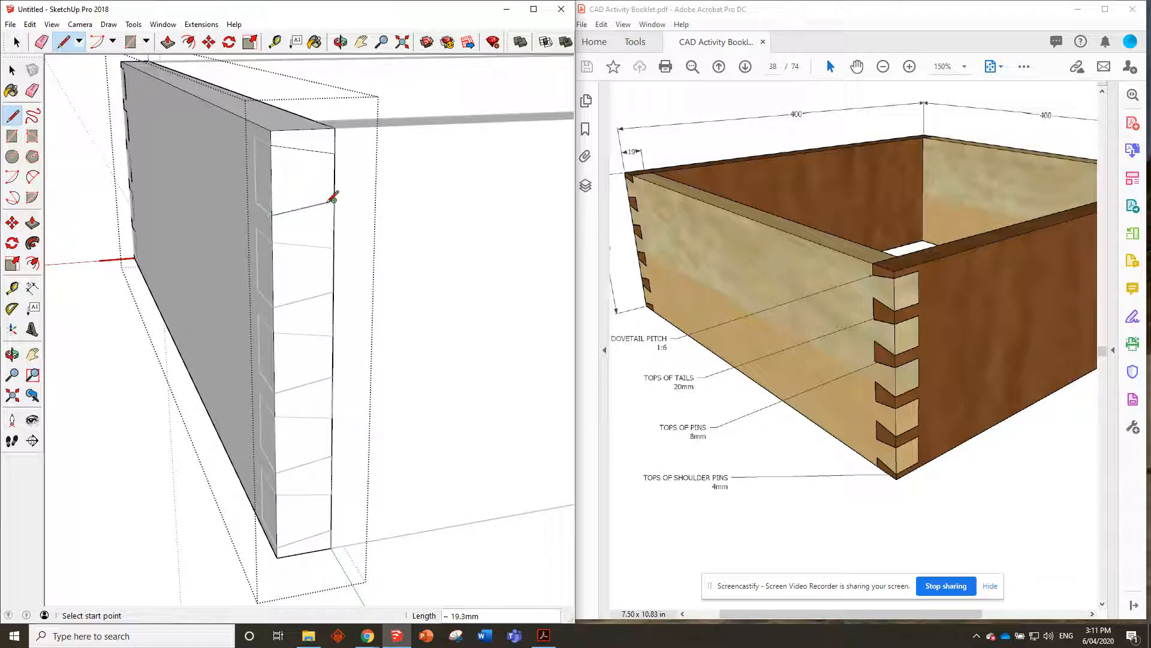
pyautogui.click(334, 247)
pyautogui.click(332, 292)
pyautogui.click(274, 332)
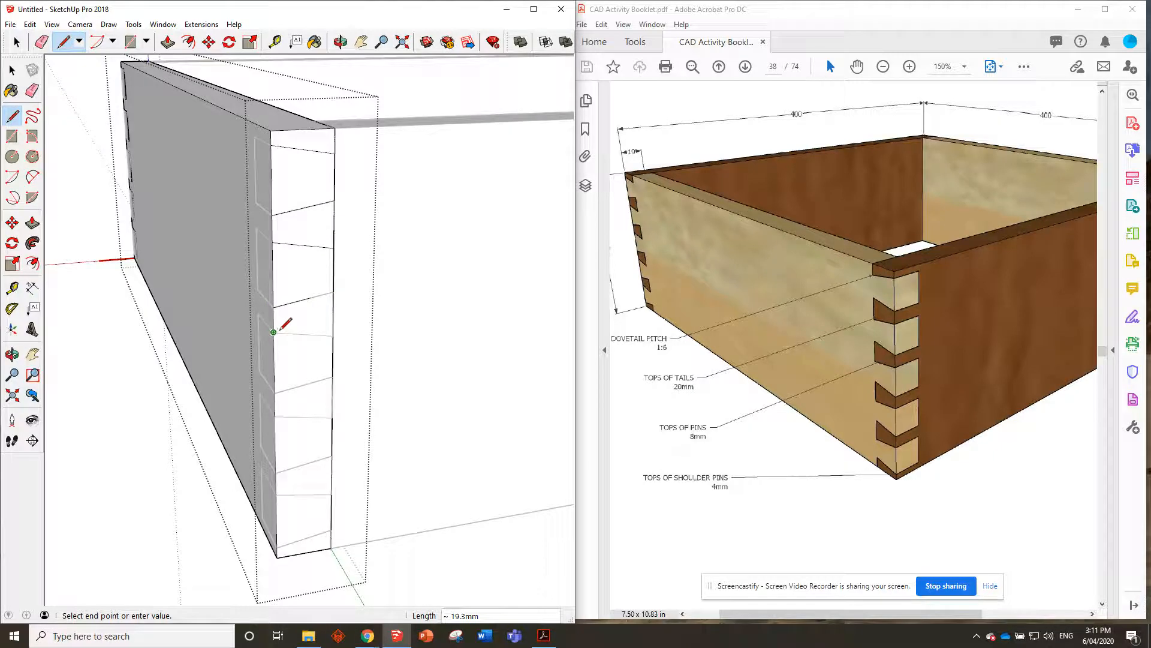
pyautogui.click(274, 392)
pyautogui.click(332, 376)
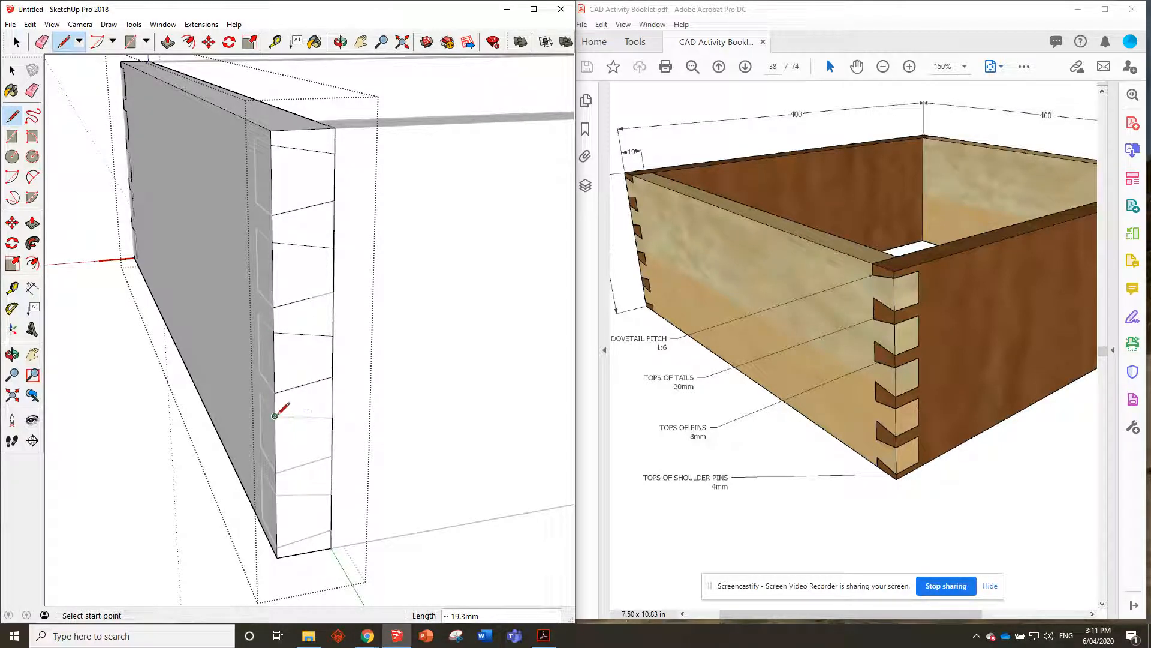
# - Trace the sloping edges of the two lowest tails across the same end face
pyautogui.click(275, 416)
pyautogui.click(332, 418)
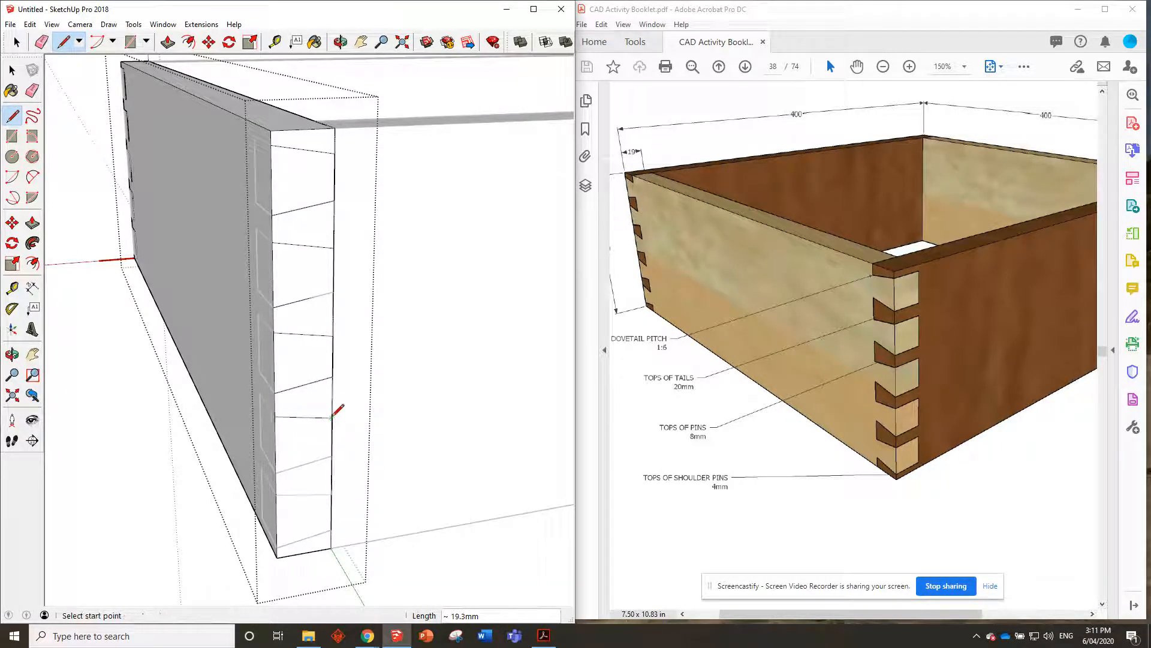
pyautogui.click(275, 472)
pyautogui.click(331, 494)
pyautogui.click(277, 545)
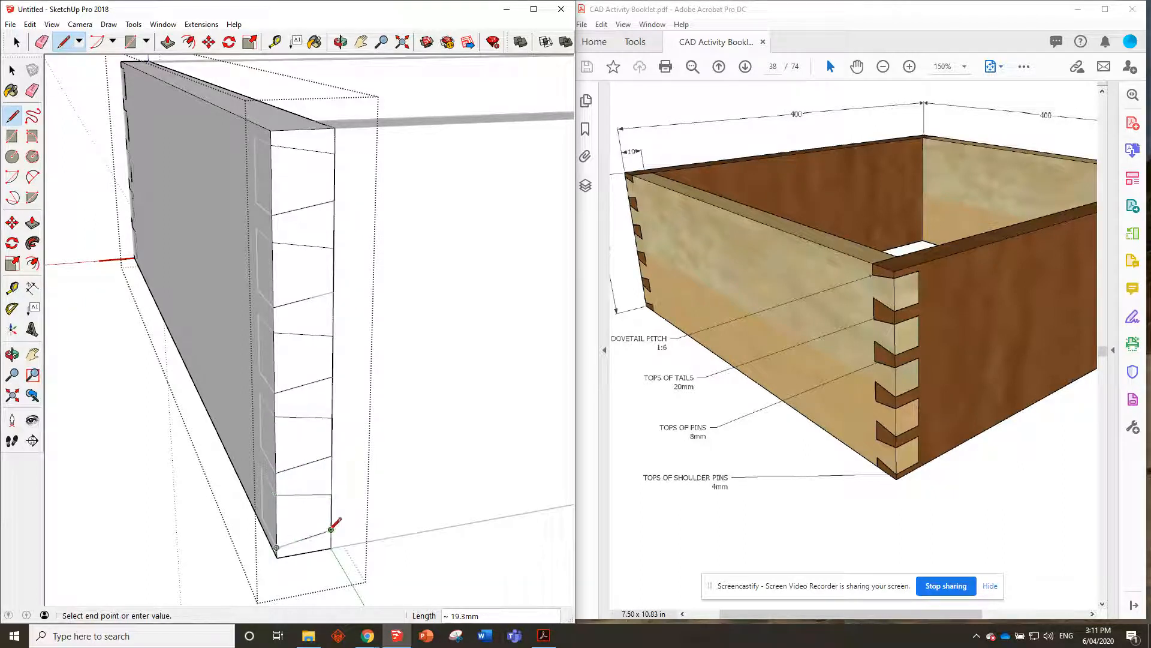
pyautogui.click(331, 529)
# - Push the top two traced tail areas 19 mm into the end board
pyautogui.click(168, 42)
pyautogui.moveTo(177, 61); pyautogui.dragTo(308, 190, button='middle')
pyautogui.click(308, 190)
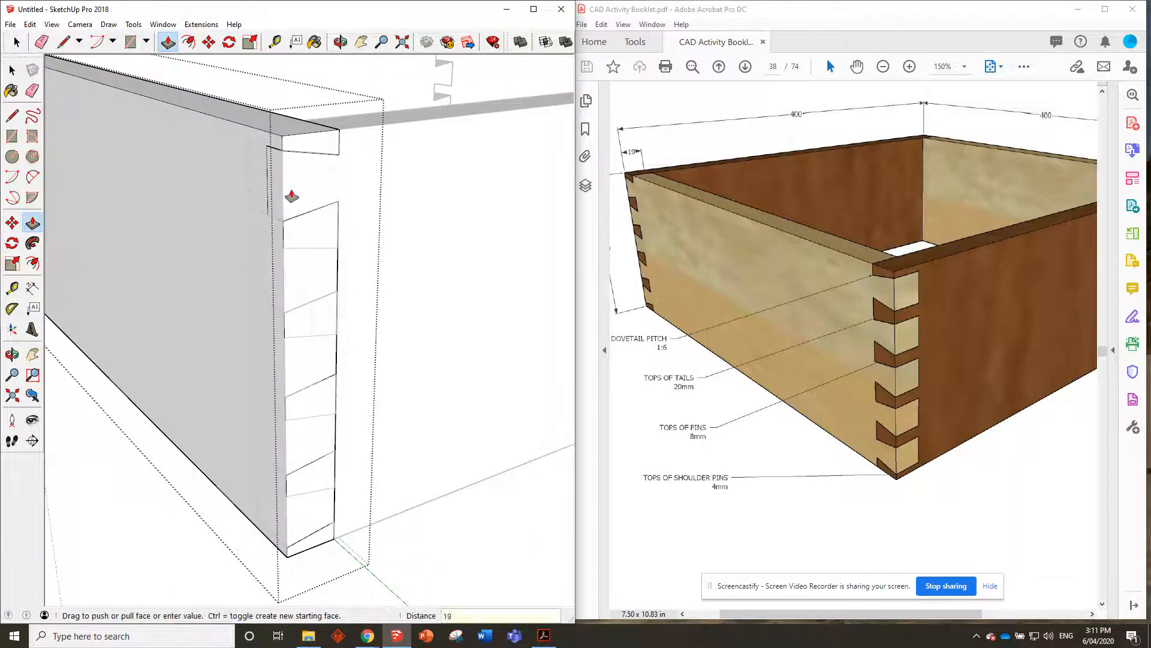
pyautogui.press('Return')
pyautogui.click(300, 267)
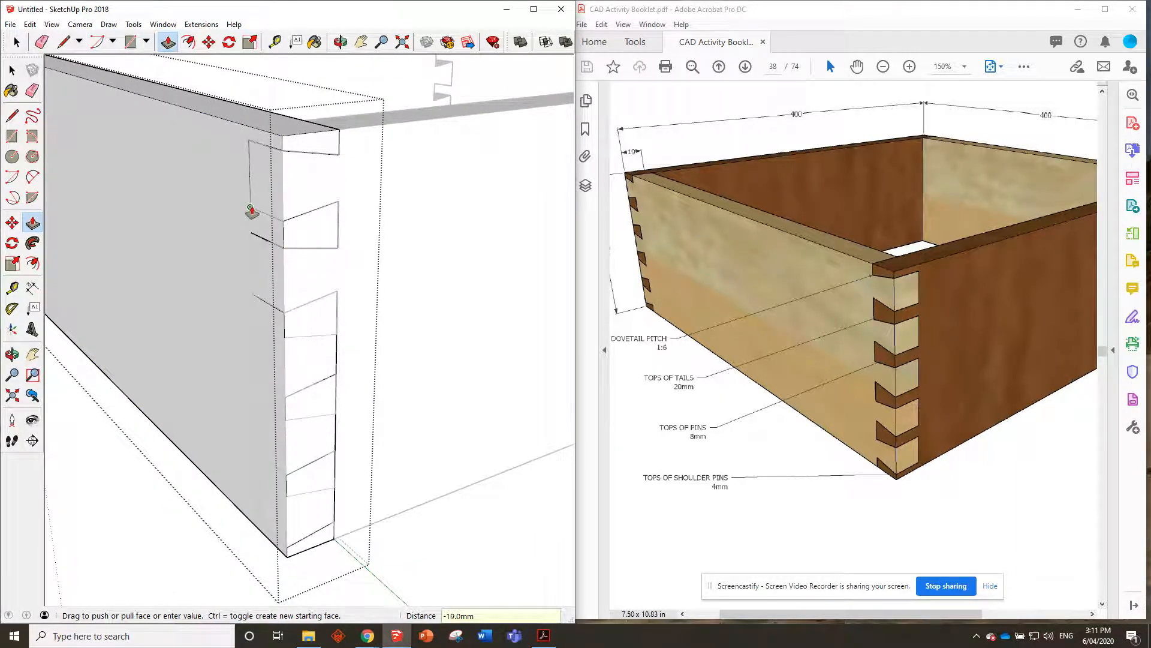
pyautogui.click(251, 212)
# - Push the remaining three tail areas 19 mm into the end board and finish editing the component
pyautogui.doubleClick(311, 378)
pyautogui.doubleClick(303, 454)
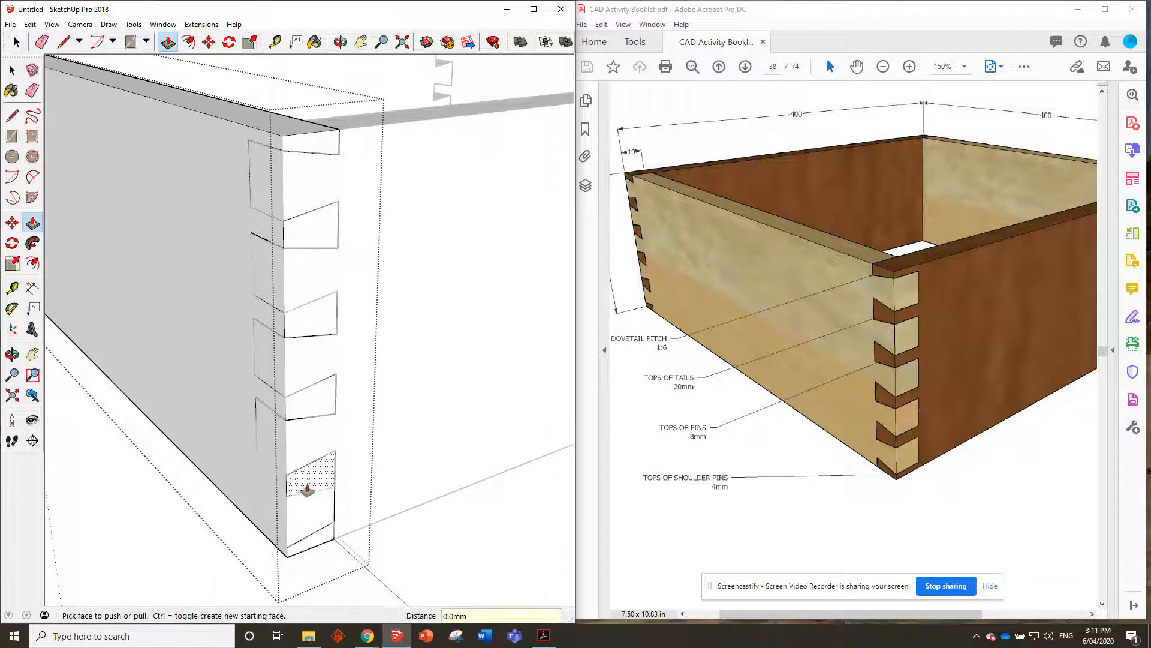
pyautogui.doubleClick(307, 489)
pyautogui.scroll(-3, 351, 412)
pyautogui.scroll(-3, 353, 341)
pyautogui.click(13, 70)
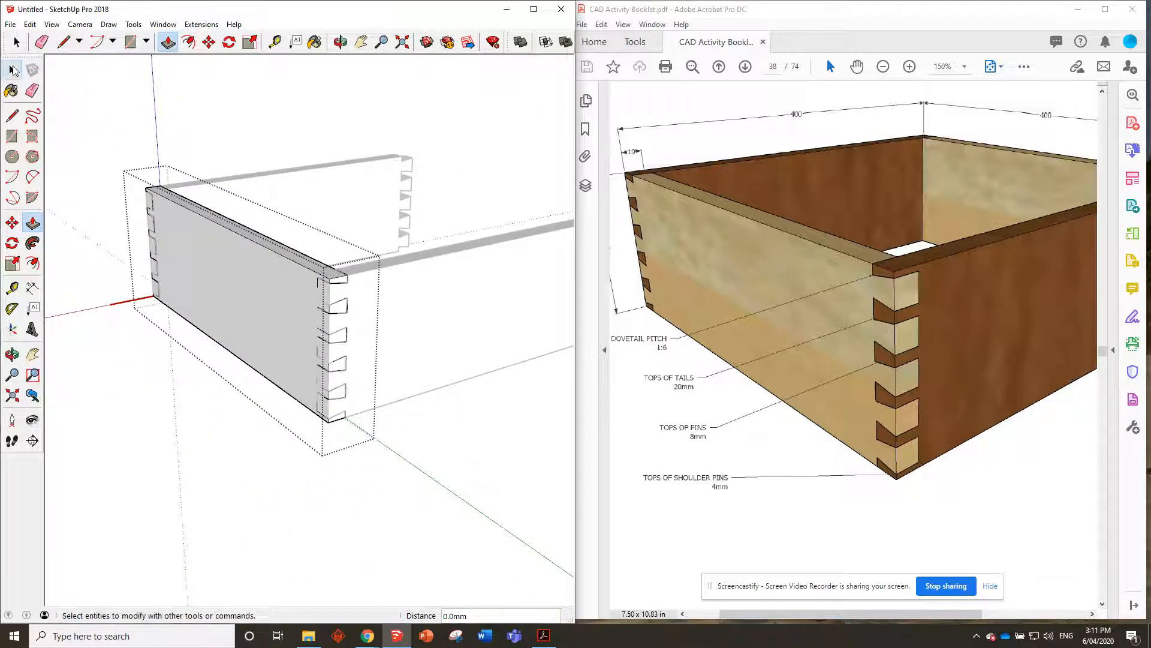
pyautogui.click(206, 104)
pyautogui.moveTo(378, 233); pyautogui.dragTo(320, 208, button='middle')
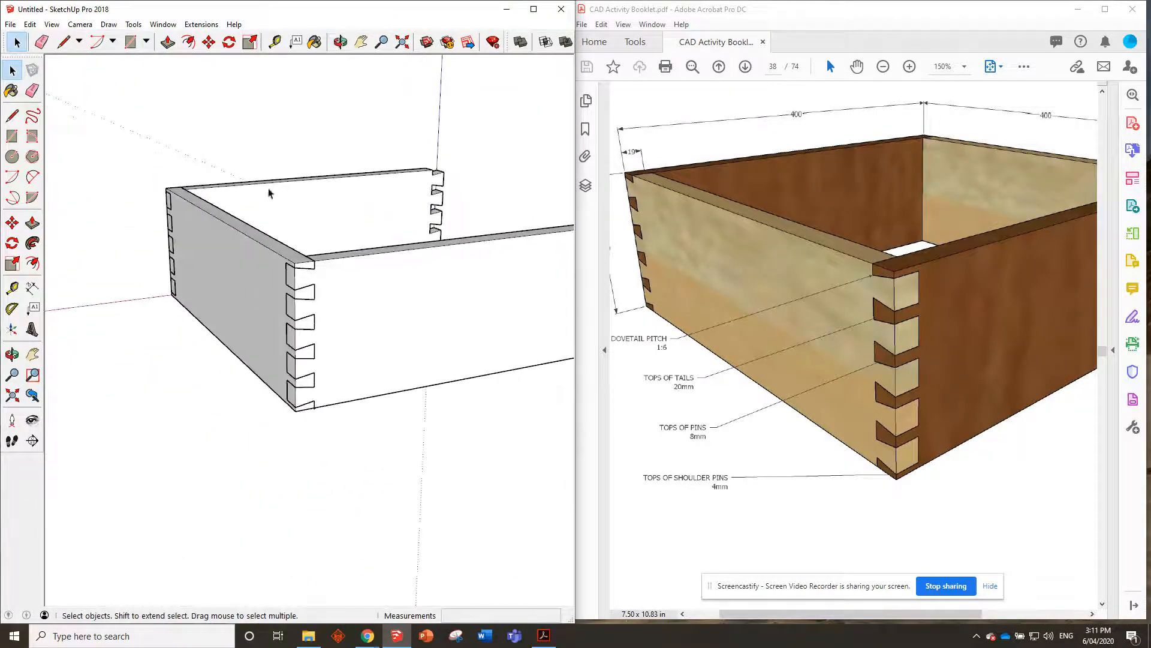
# - Copy the finished end board into the free space beyond the two side boards with the Move tool
pyautogui.scroll(-5, 269, 193)
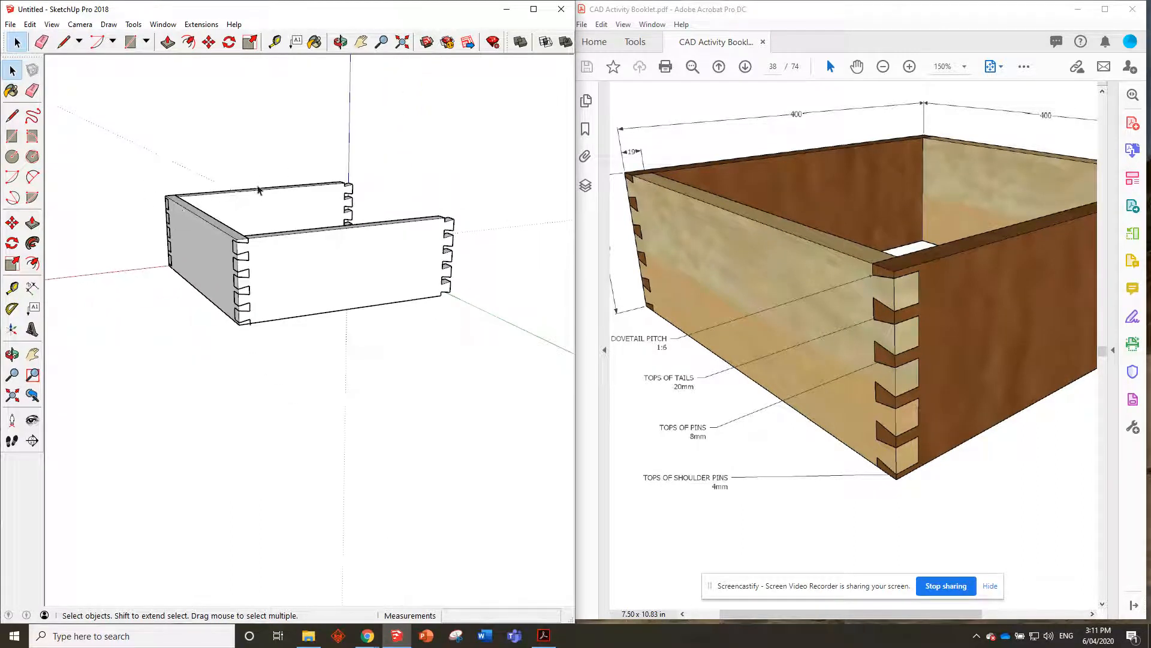
pyautogui.scroll(2, 258, 189)
pyautogui.click(209, 235)
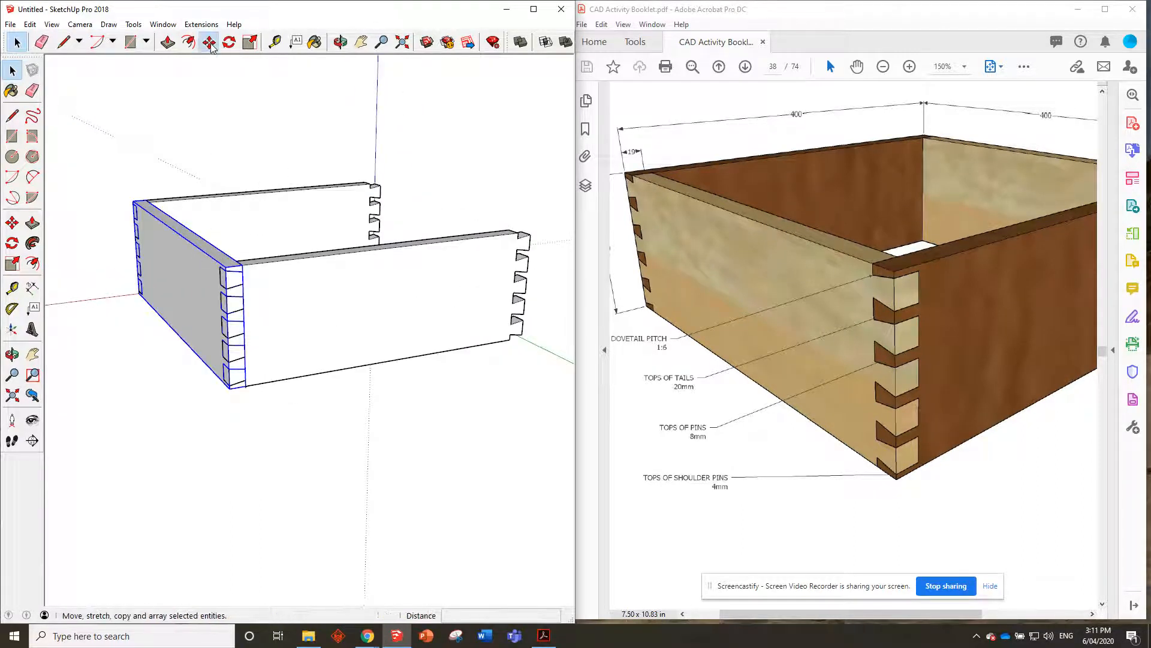
pyautogui.click(209, 41)
pyautogui.click(189, 275)
pyautogui.press('ctrl')
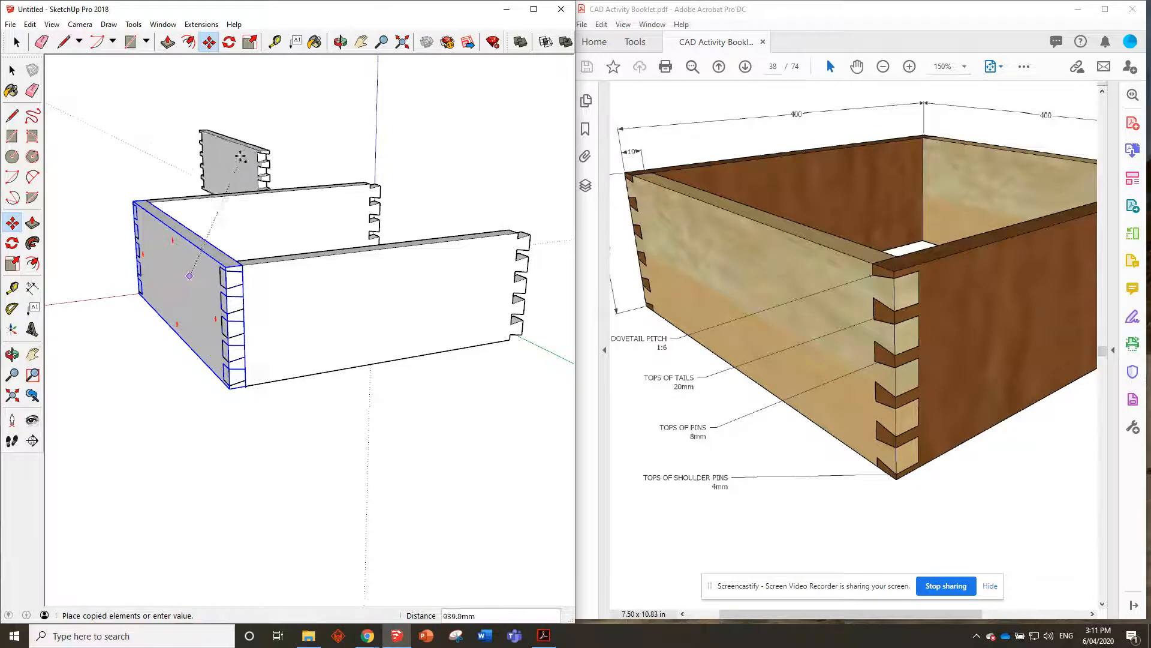
pyautogui.click(450, 166)
# - Flip the end board copy along the component's blue axis, its green axis, blue again, and finally its red axis
pyautogui.moveTo(449, 167); pyautogui.dragTo(480, 171, button='middle')
pyautogui.rightClick(510, 163)
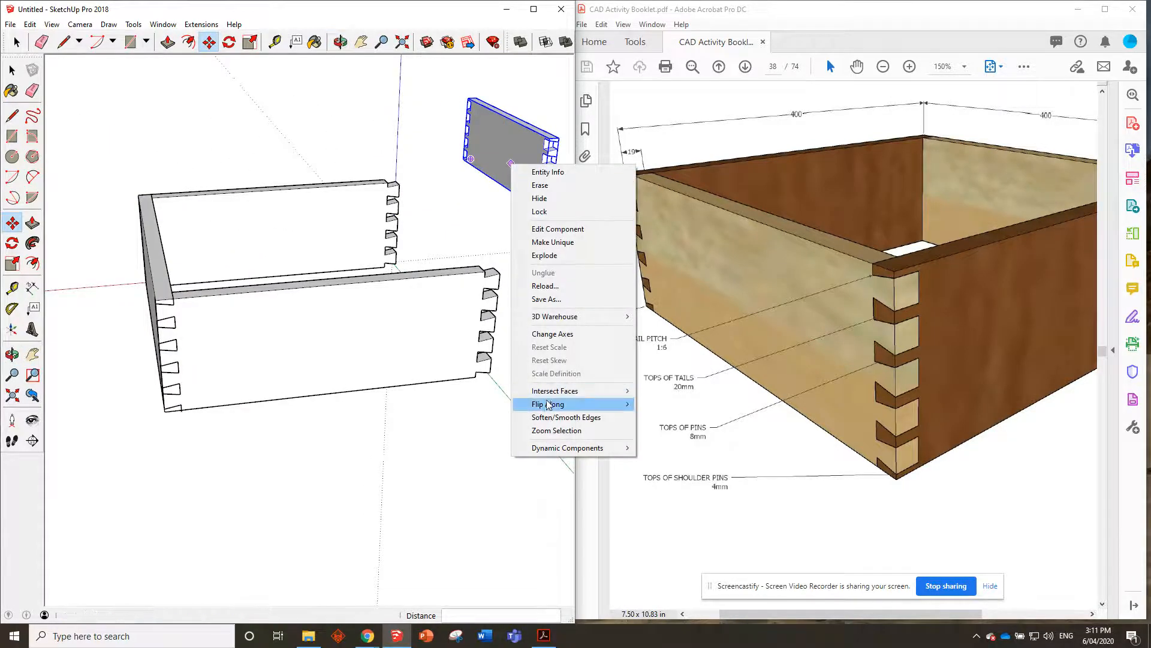
pyautogui.moveTo(552, 403)
pyautogui.click(659, 431)
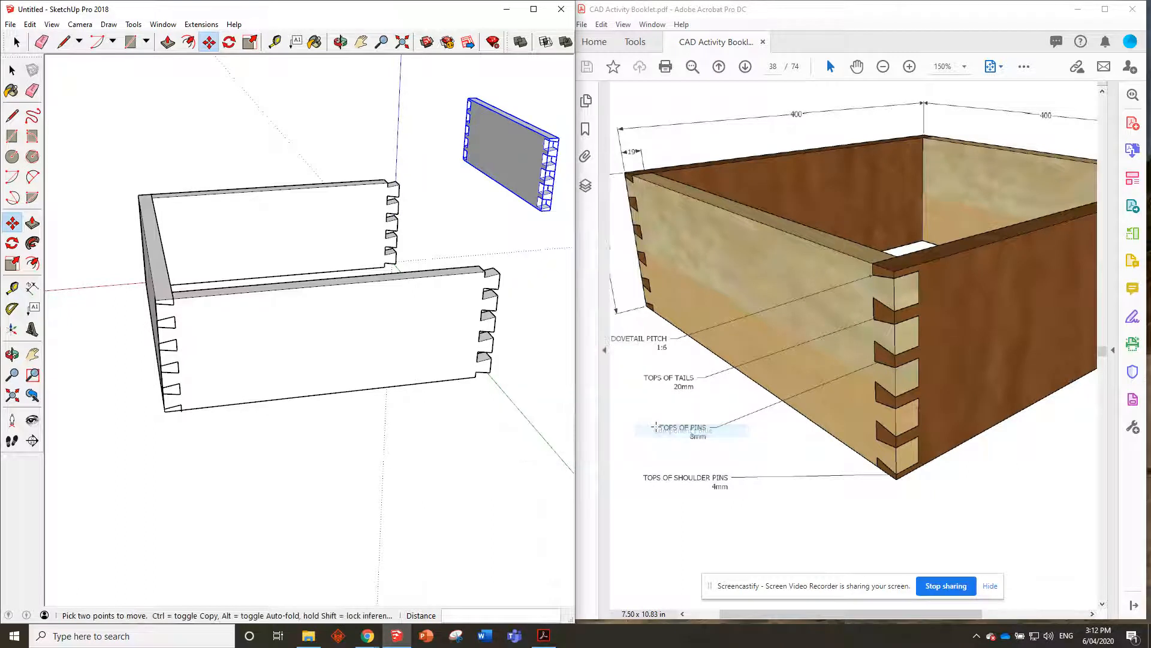
pyautogui.rightClick(512, 171)
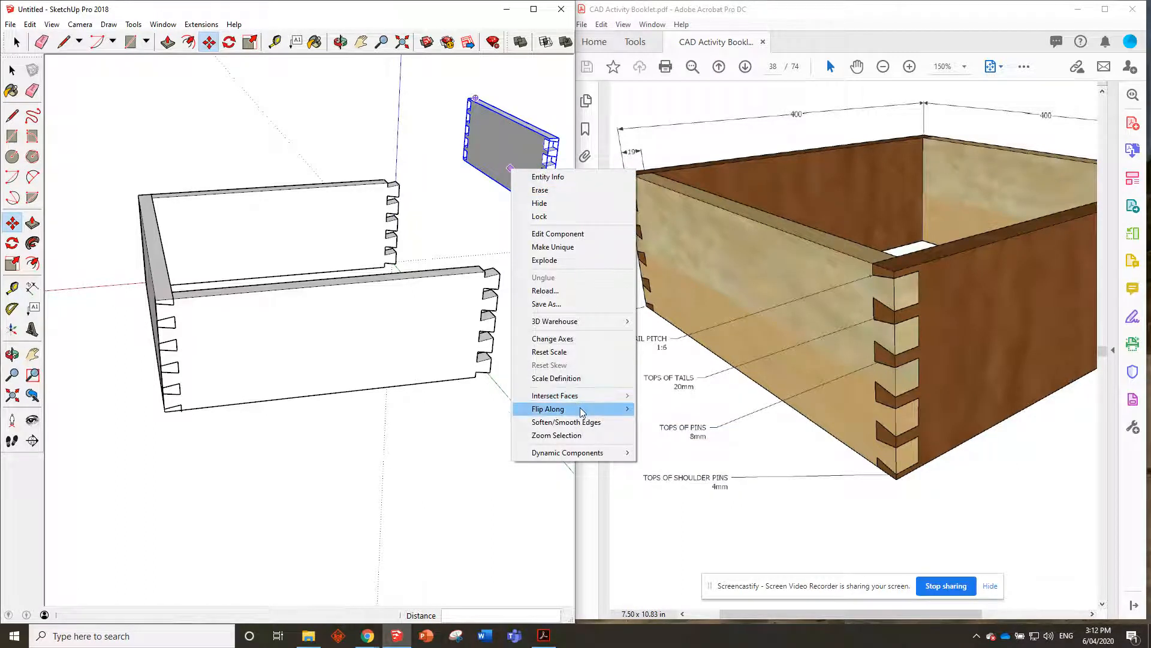
pyautogui.click(659, 422)
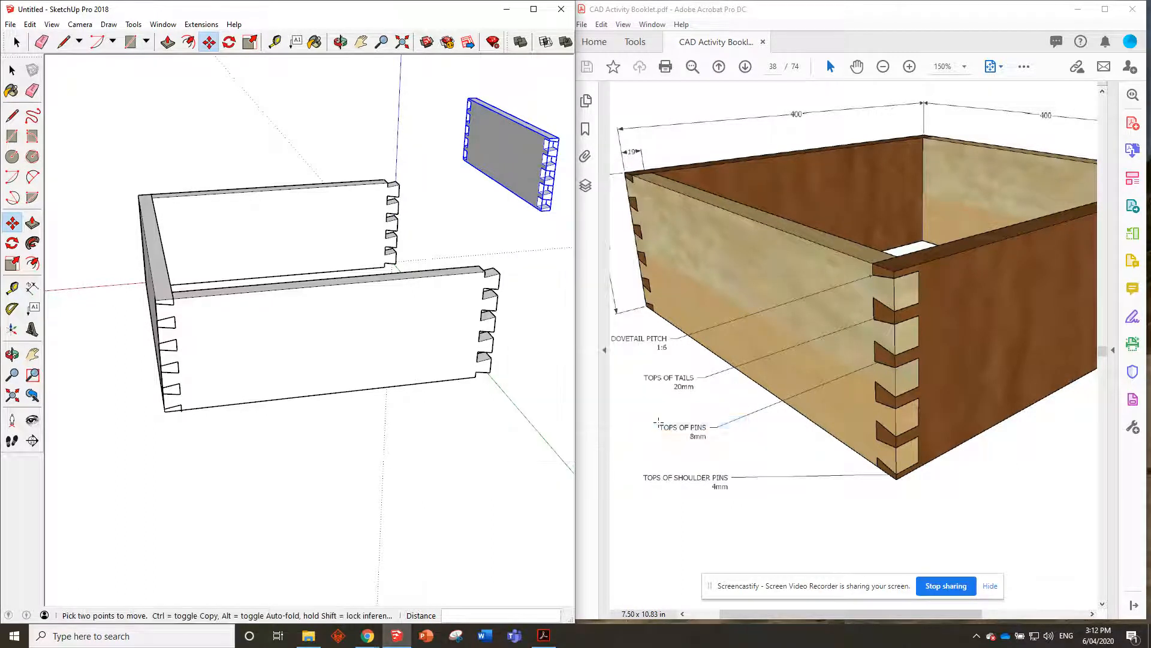
pyautogui.rightClick(516, 168)
pyautogui.moveTo(593, 409)
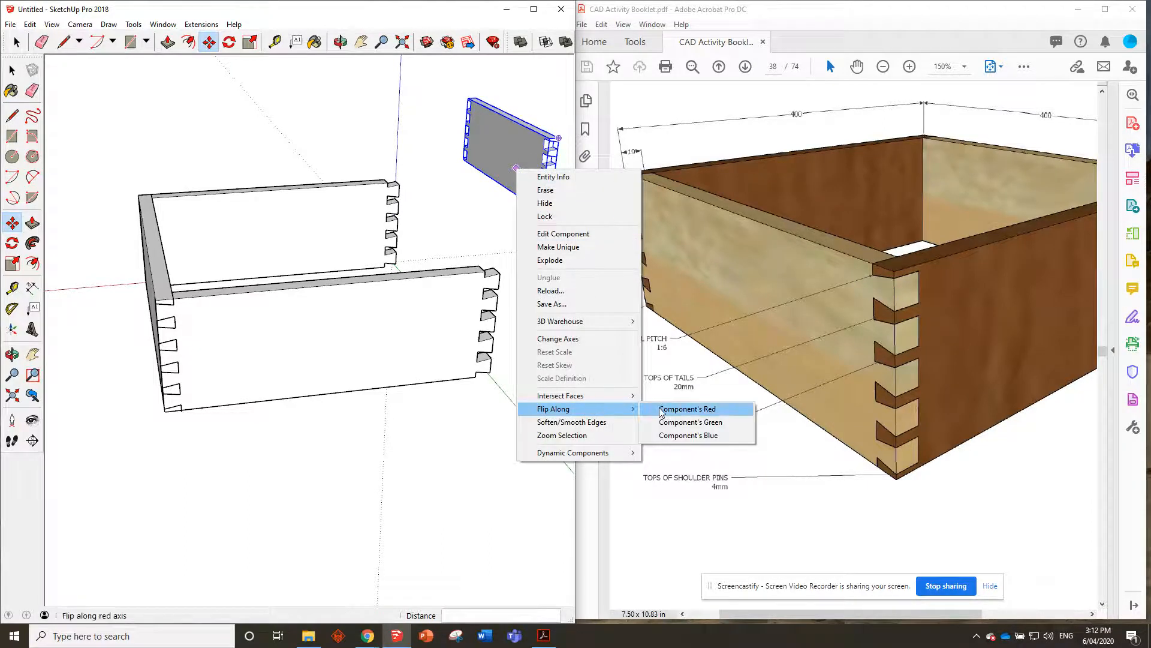
pyautogui.click(672, 435)
pyautogui.rightClick(501, 148)
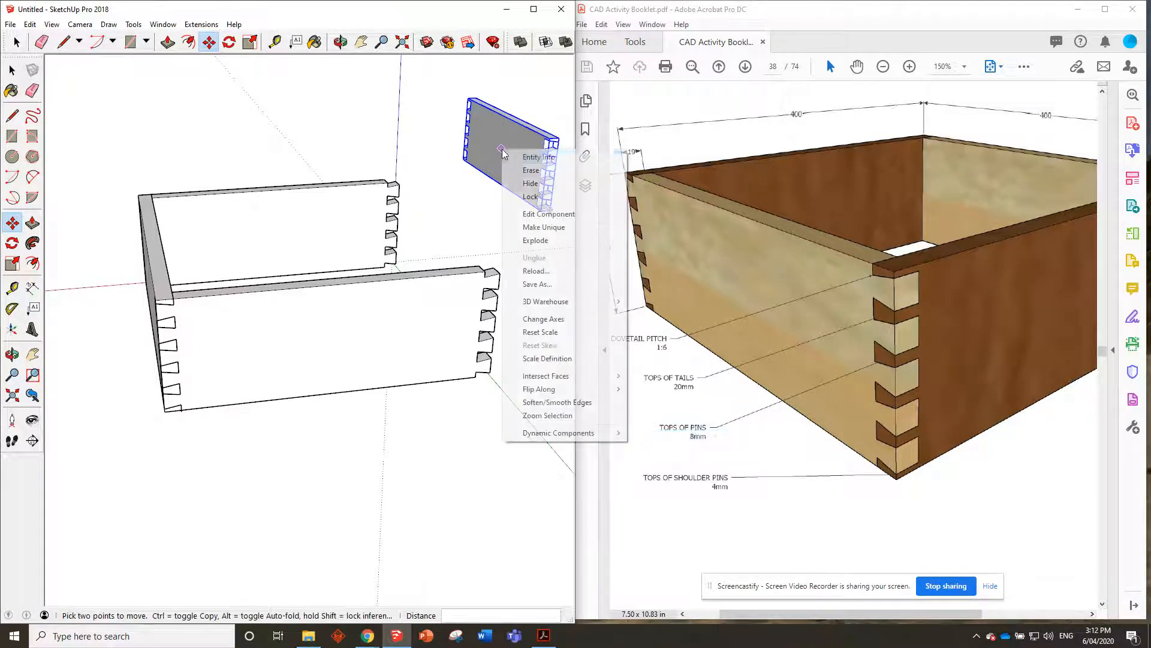
pyautogui.click(637, 391)
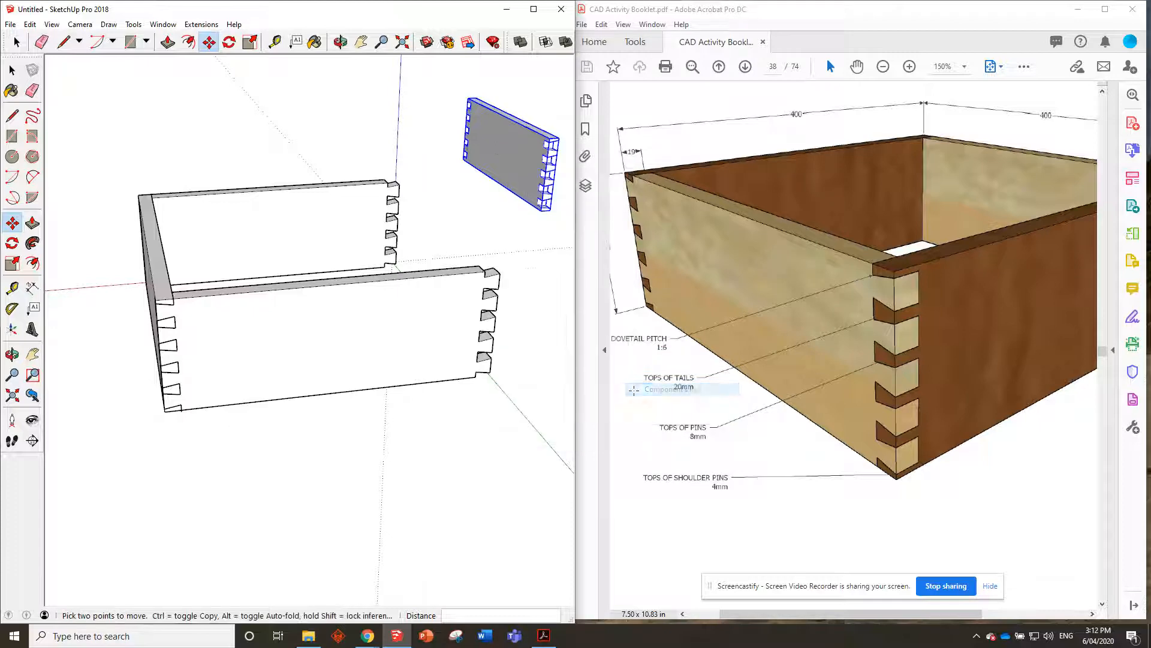
# - Move the flipped copy by its socket corner onto the matching tail corner at the box's open end, and deselect it
pyautogui.scroll(5, 548, 143)
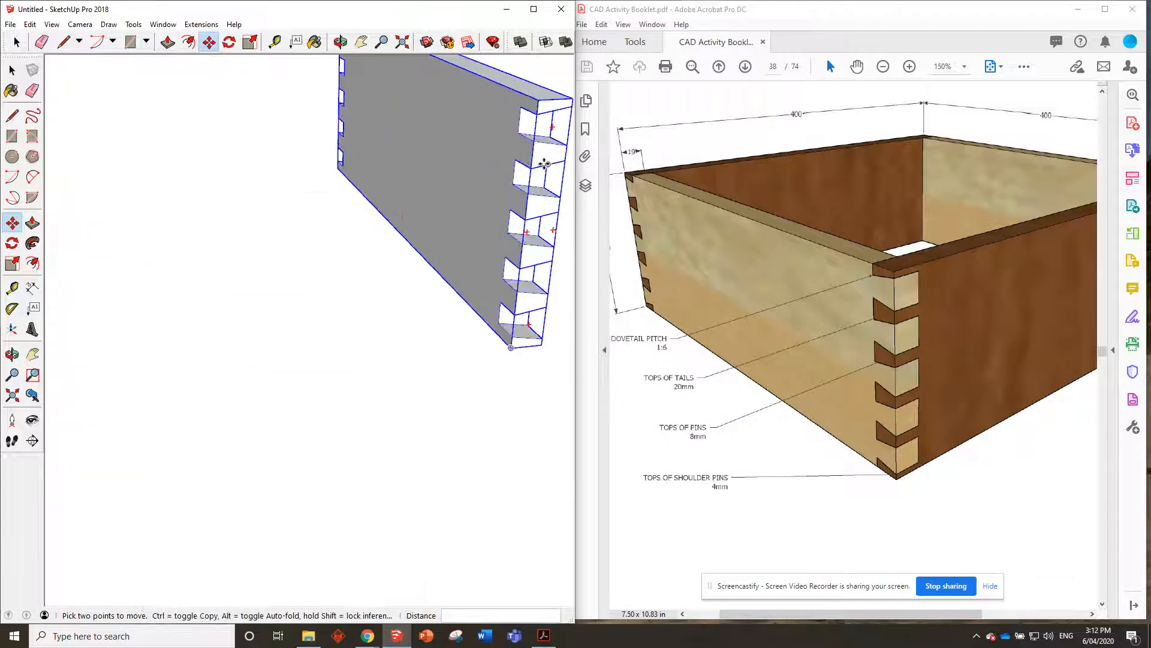
pyautogui.click(537, 116)
pyautogui.scroll(-5, 532, 141)
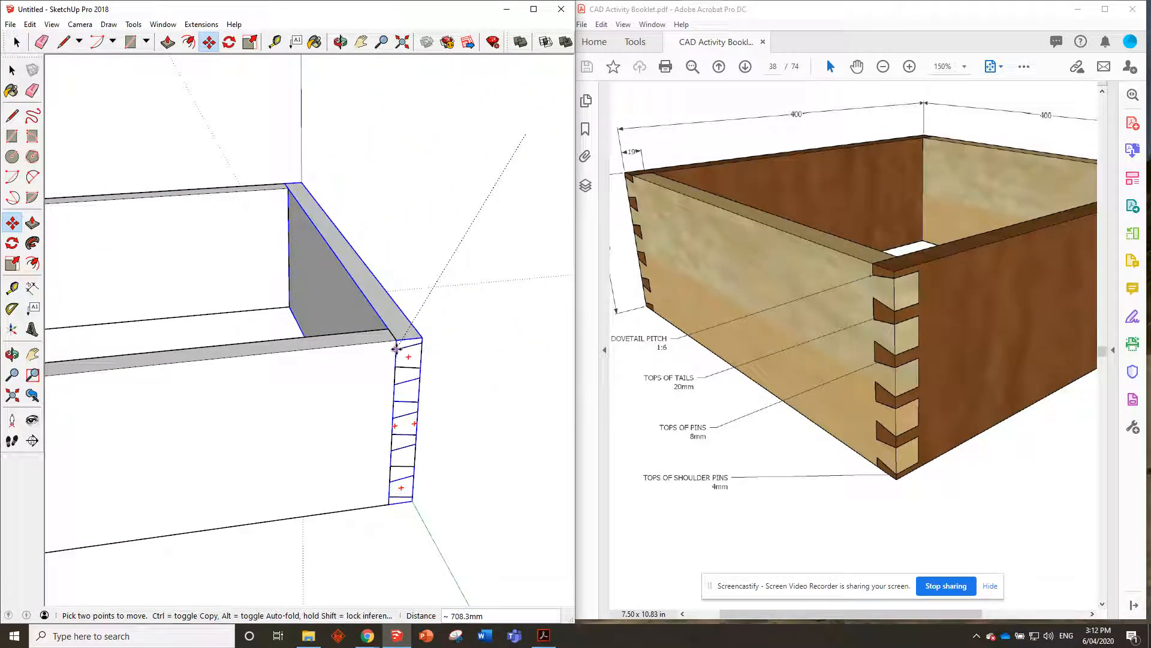
pyautogui.click(394, 349)
pyautogui.scroll(-6, 420, 287)
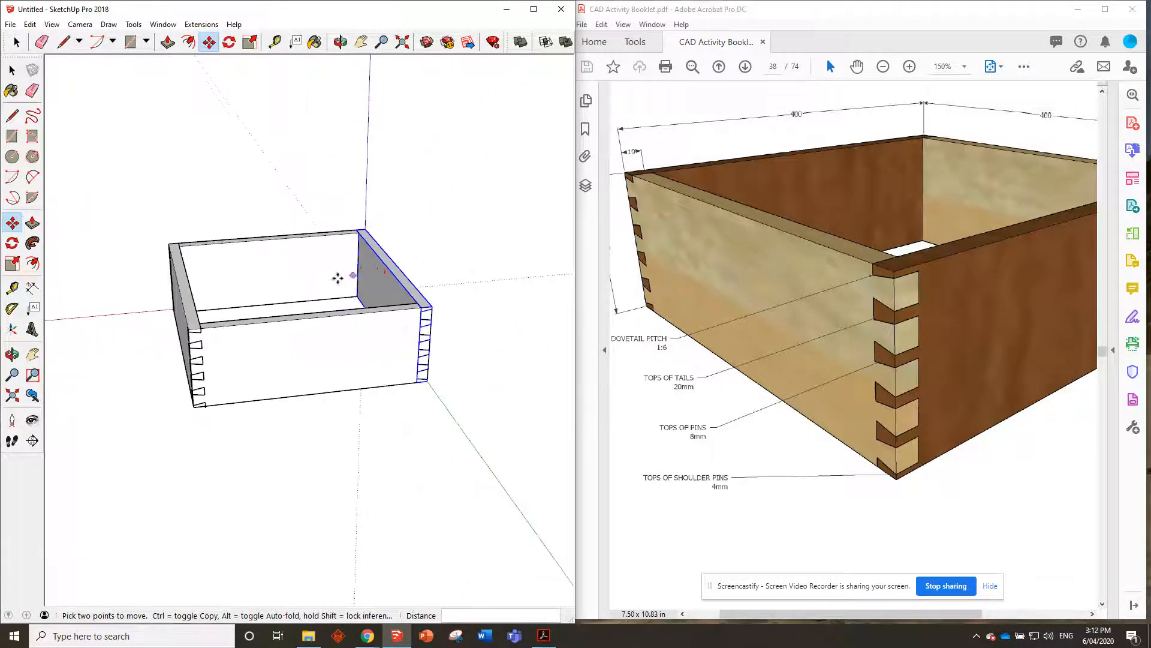
pyautogui.moveTo(336, 274); pyautogui.dragTo(268, 313, button='middle')
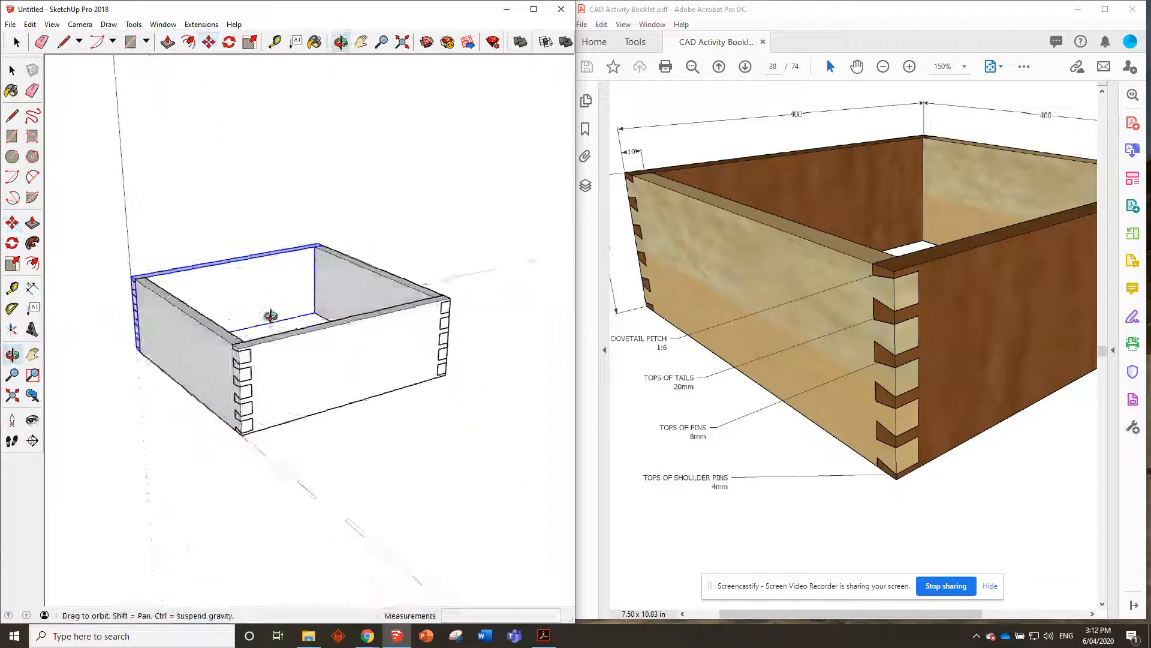
pyautogui.scroll(4, 211, 372)
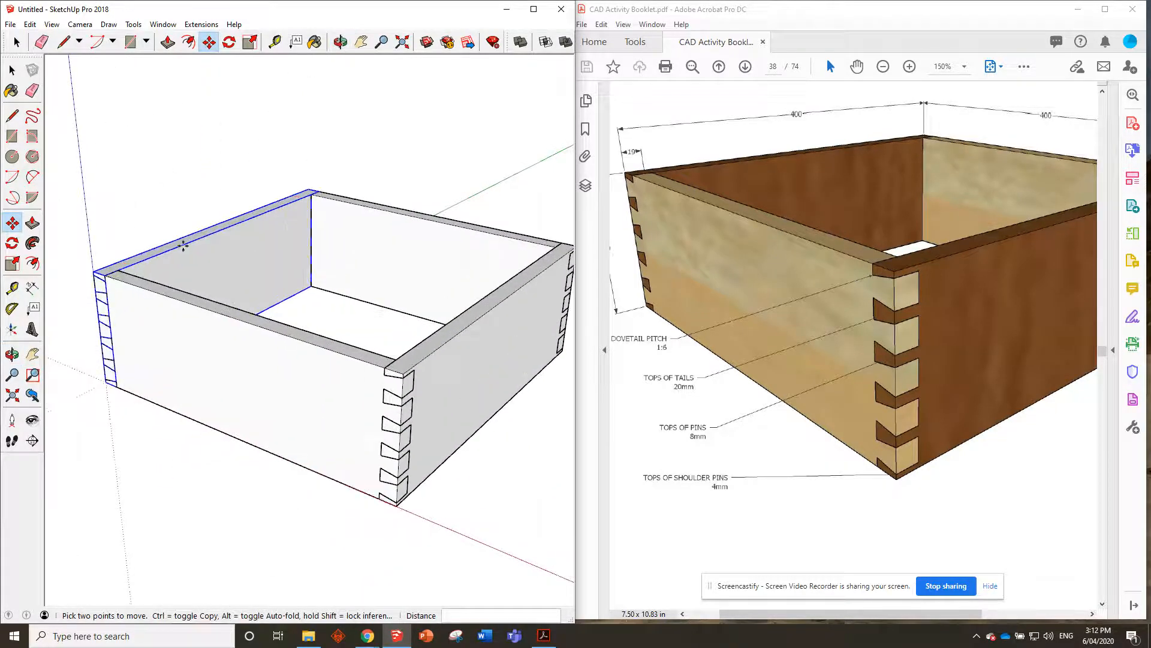
pyautogui.click(12, 70)
pyautogui.scroll(-3, 86, 66)
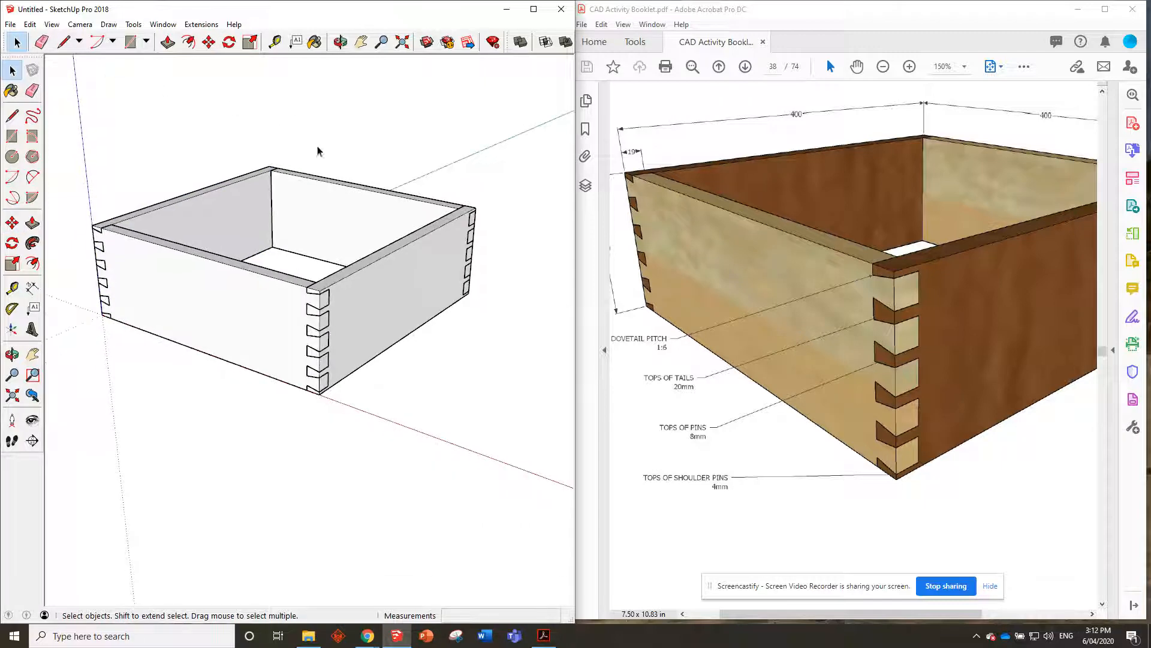
# - Paint both tailed side boards with the Wood Floor Light material
pyautogui.click(314, 42)
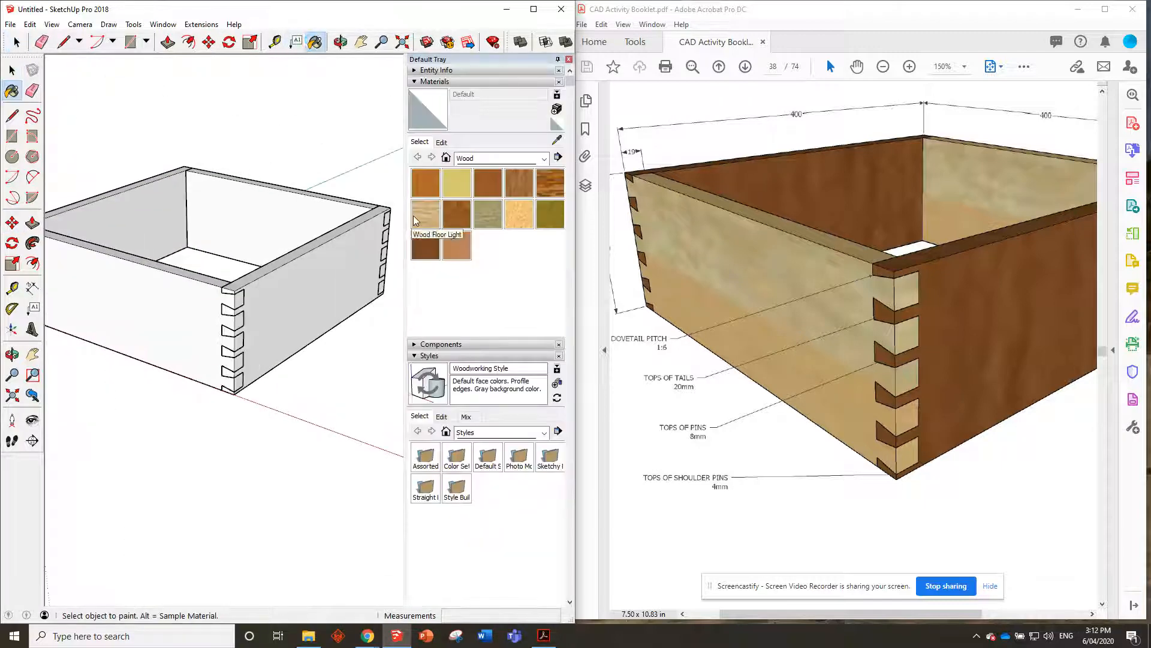
pyautogui.click(424, 214)
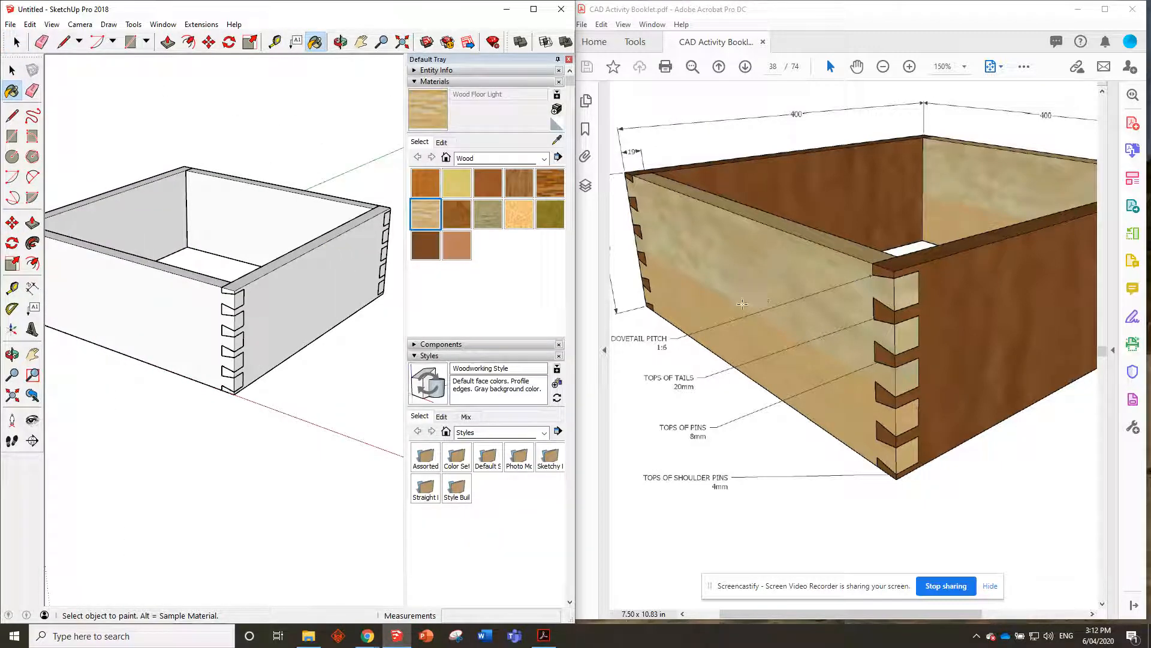
pyautogui.click(157, 288)
pyautogui.click(262, 205)
# - Paint both end boards with the Wood Veneer 01 material and close the materials tray
pyautogui.click(425, 245)
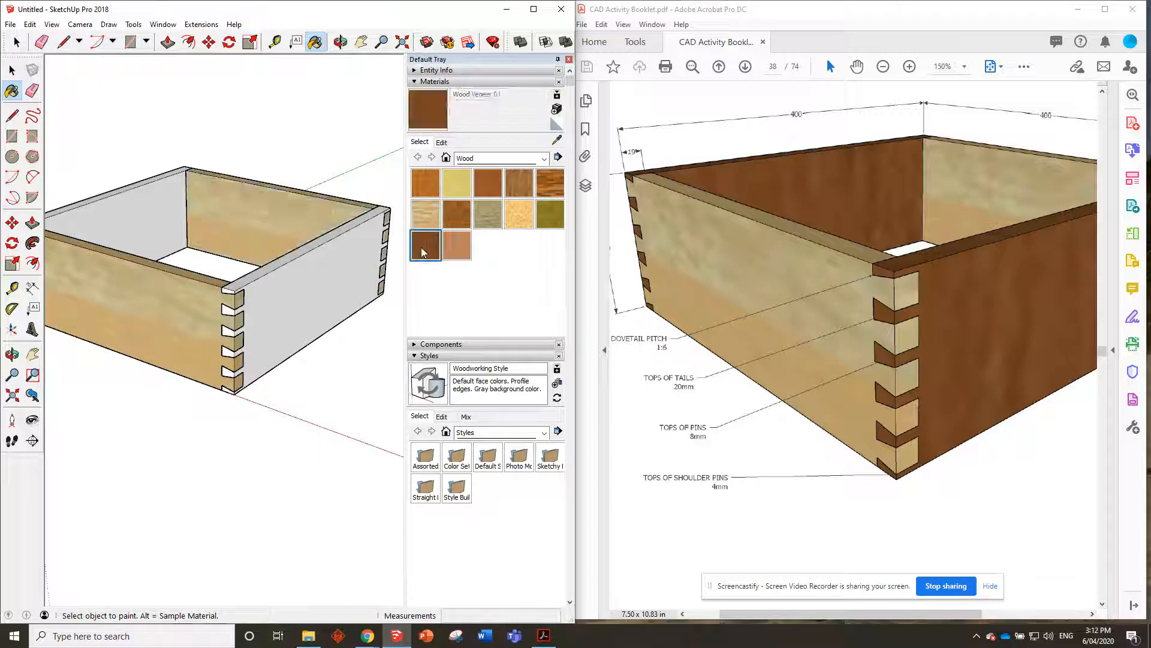
pyautogui.click(330, 260)
pyautogui.click(159, 220)
pyautogui.scroll(-3, 226, 182)
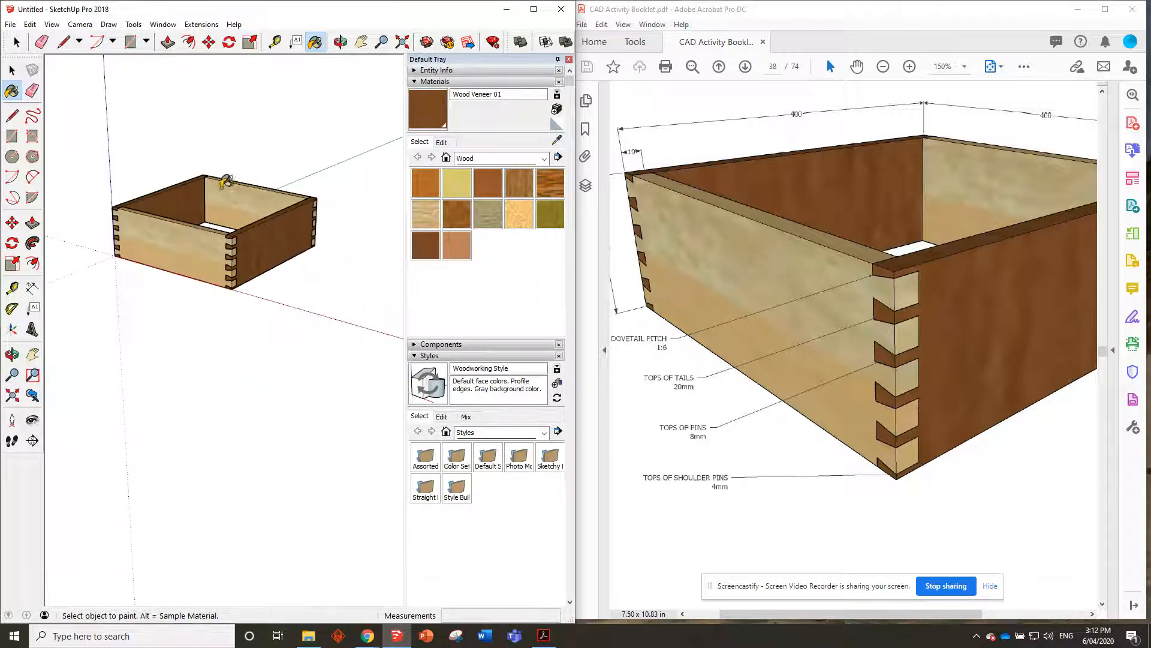
pyautogui.scroll(3, 197, 174)
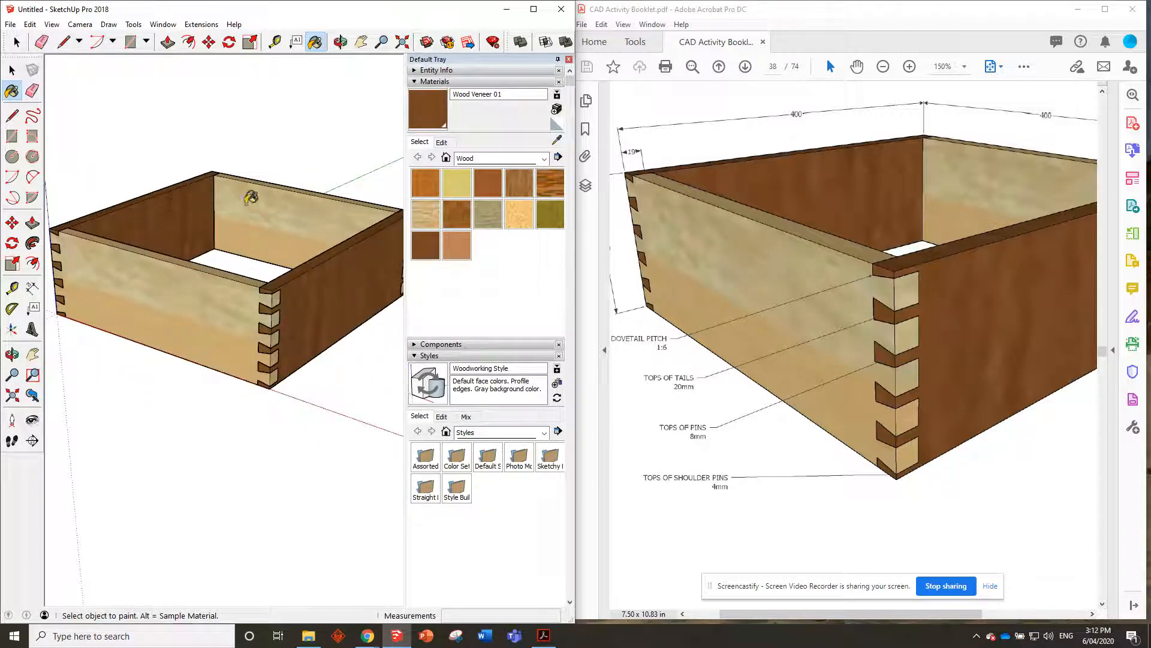
pyautogui.click(568, 60)
pyautogui.scroll(2, 206, 195)
pyautogui.moveTo(288, 221)
pyautogui.mouseDown(button='middle')
pyautogui.moveTo(298, 226)
pyautogui.moveTo(252, 239)
pyautogui.mouseUp(button='middle')
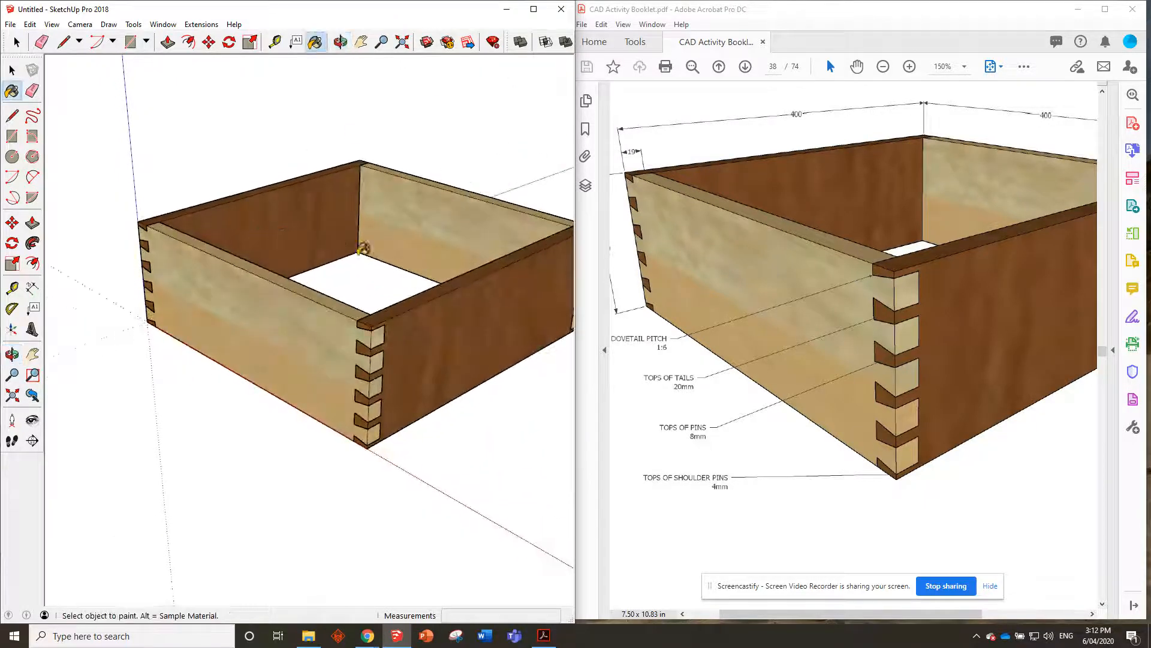
# - Examine the painted dovetail box from several sides and check the exercise title on the booklet's page 38
pyautogui.scroll(5, 833, 271)
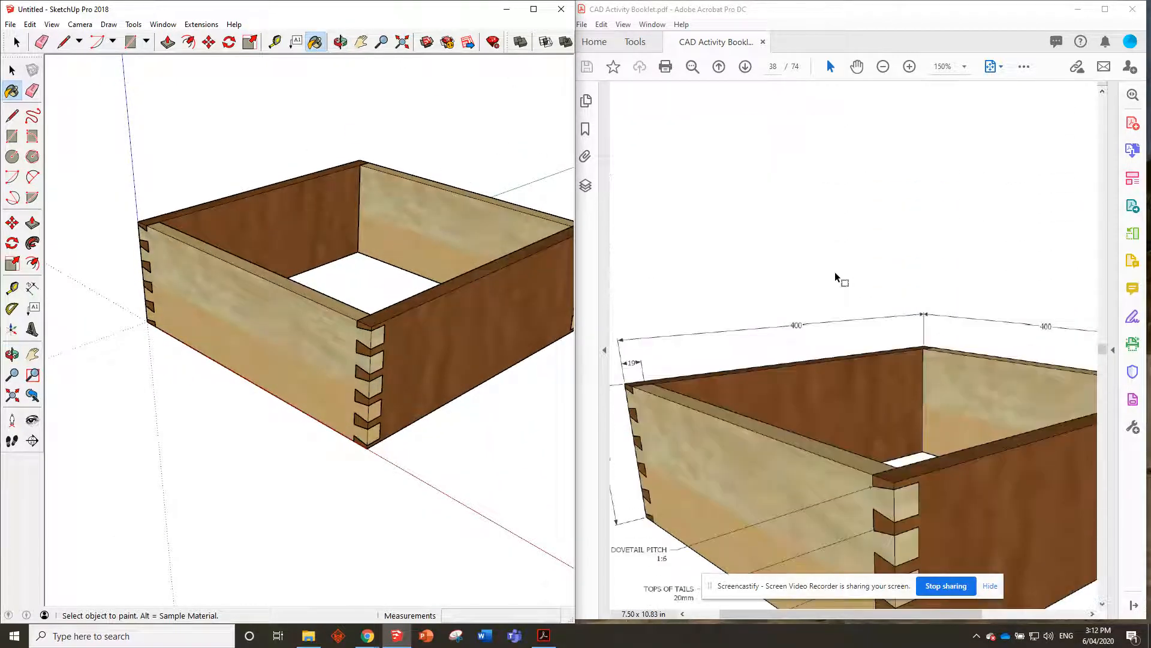
pyautogui.moveTo(472, 332)
pyautogui.mouseDown(button='middle')
pyautogui.moveTo(239, 321)
pyautogui.moveTo(195, 306)
pyautogui.moveTo(183, 259)
pyautogui.mouseUp(button='middle')
pyautogui.moveTo(65, 281); pyautogui.dragTo(416, 293, button='middle')
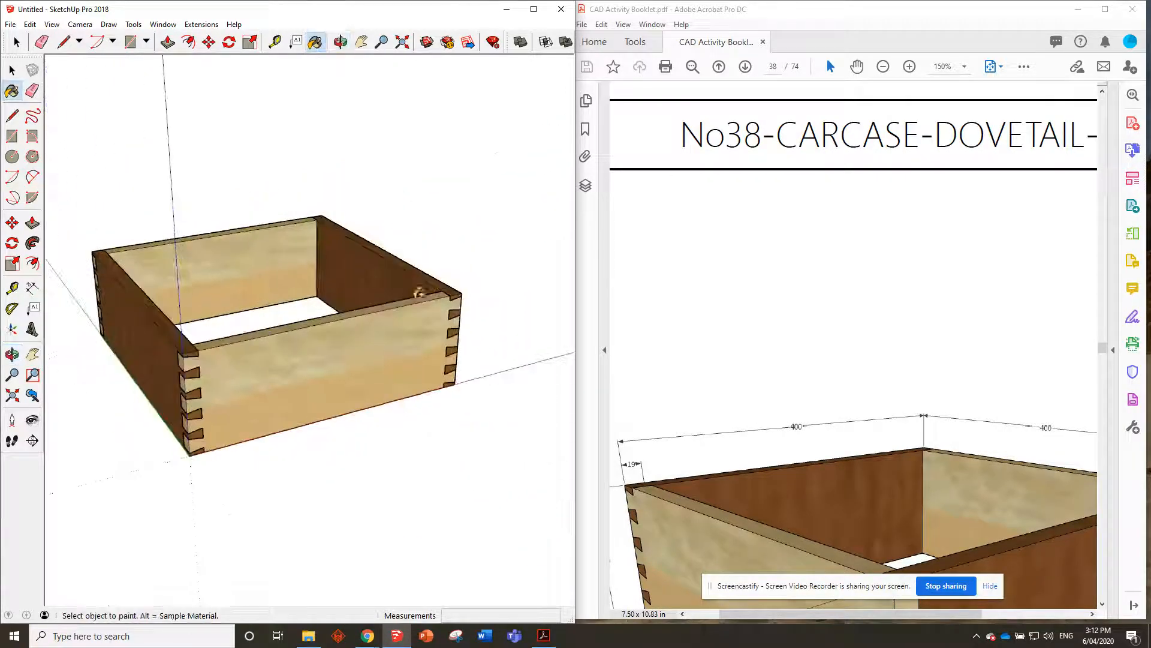
pyautogui.moveTo(180, 300); pyautogui.dragTo(314, 294, button='middle')
pyautogui.scroll(3, 243, 391)
pyautogui.moveTo(243, 391)
pyautogui.mouseDown(button='middle')
pyautogui.moveTo(481, 402)
pyautogui.moveTo(236, 378)
pyautogui.moveTo(338, 283)
pyautogui.mouseUp(button='middle')
pyautogui.moveTo(344, 334)
pyautogui.mouseDown(button='middle')
pyautogui.moveTo(404, 344)
pyautogui.moveTo(216, 412)
pyautogui.moveTo(298, 257)
pyautogui.moveTo(226, 204)
pyautogui.moveTo(121, 295)
pyautogui.moveTo(409, 310)
pyautogui.moveTo(205, 277)
pyautogui.moveTo(213, 324)
pyautogui.mouseUp(button='middle')
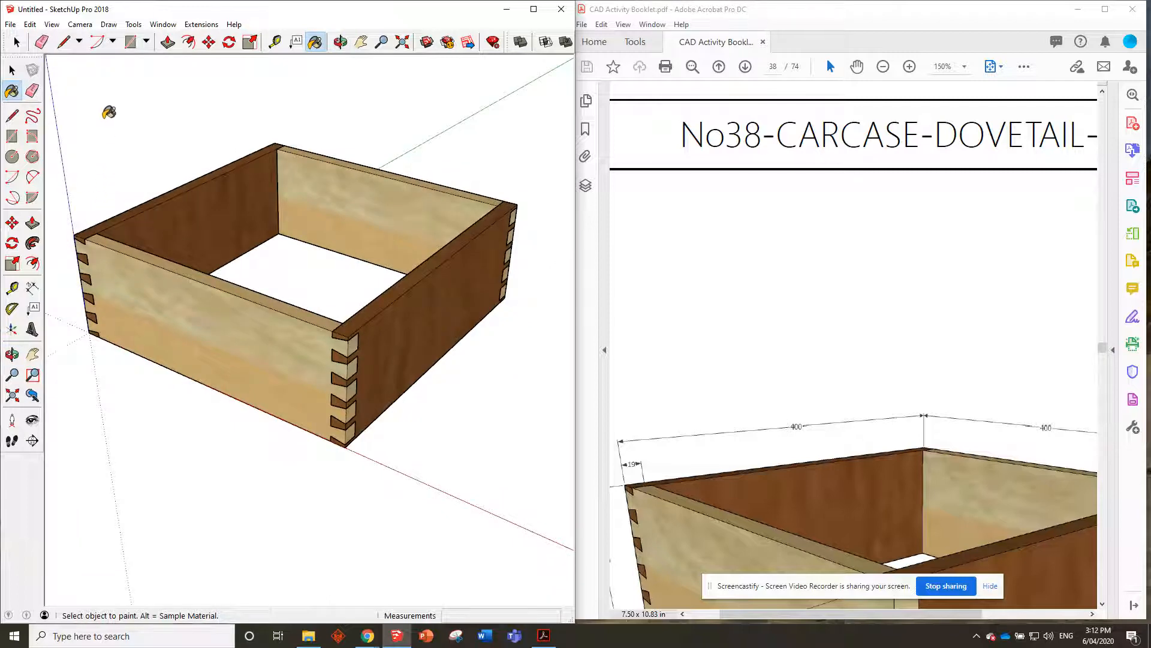
pyautogui.scroll(2, 130, 139)
# - Save the model in the CAD Activities folder as No38-CARCASE-DOVETAIL-BOX
pyautogui.click(10, 24)
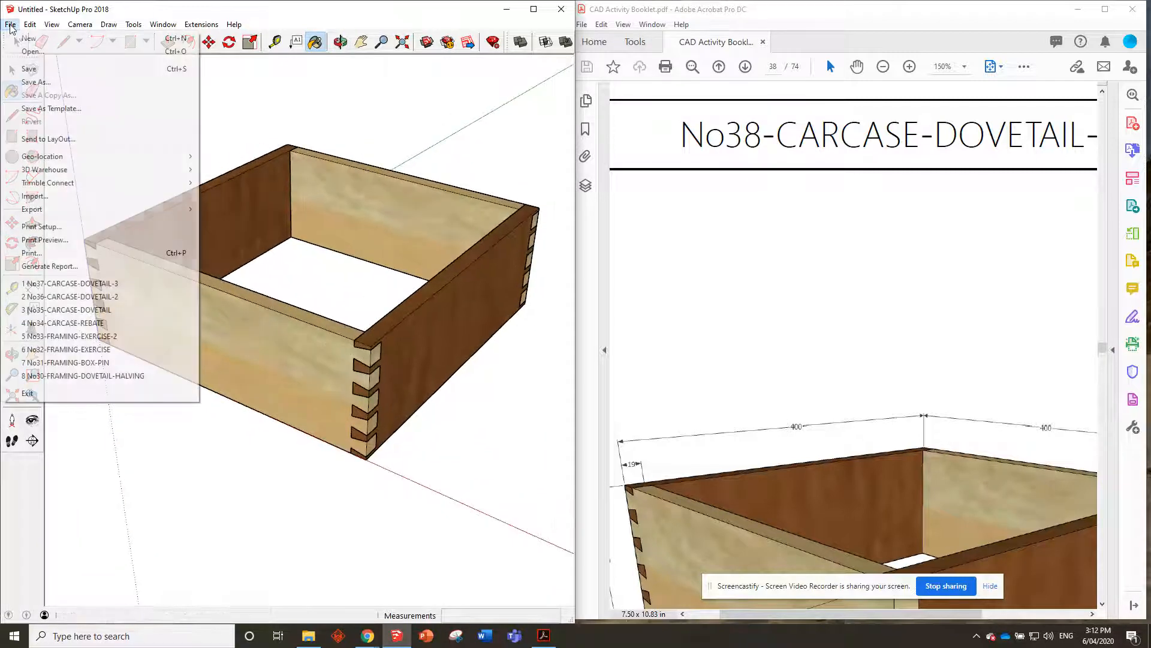
pyautogui.click(39, 68)
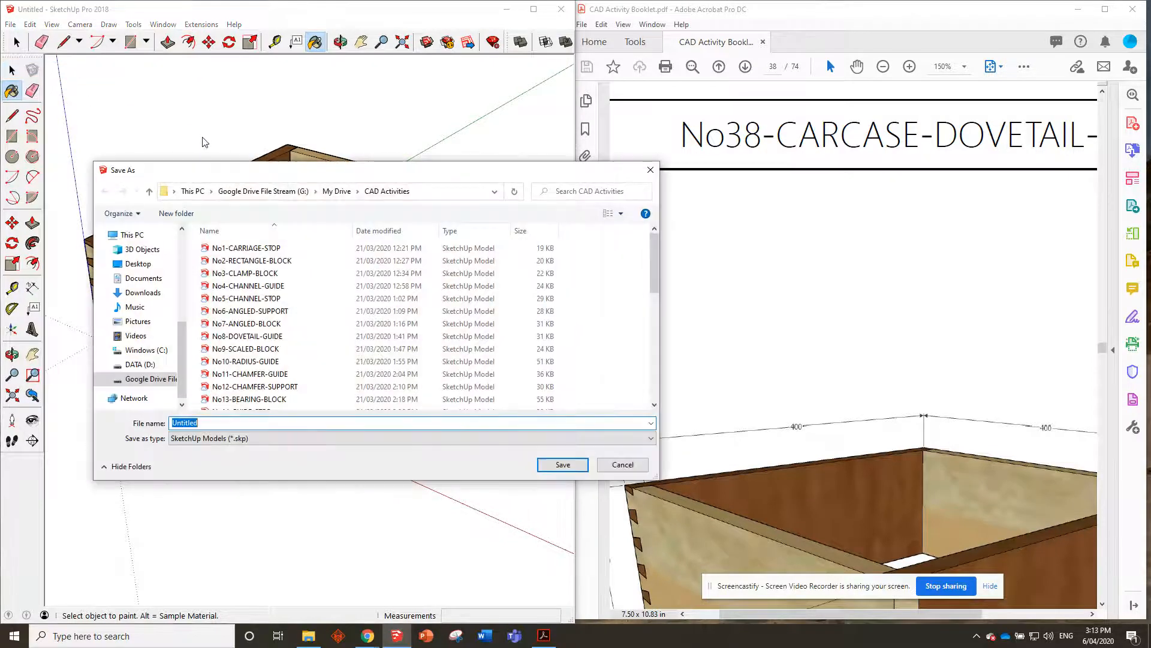
pyautogui.write('No38-DOVETAIL-BOX')
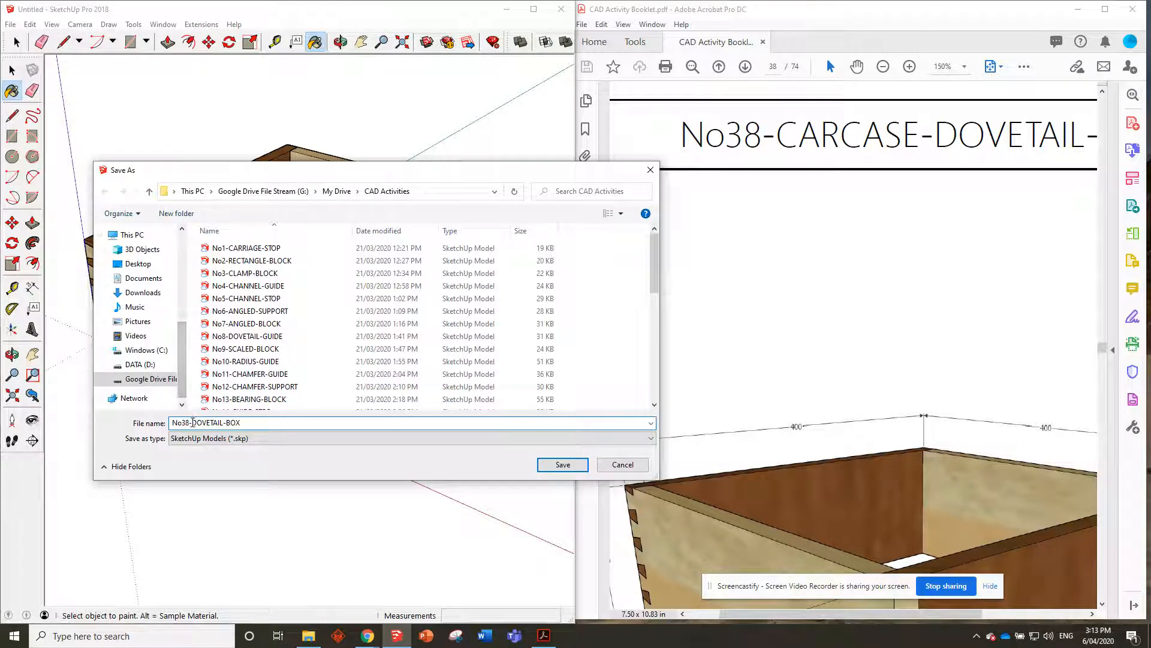
pyautogui.write('RCASE')
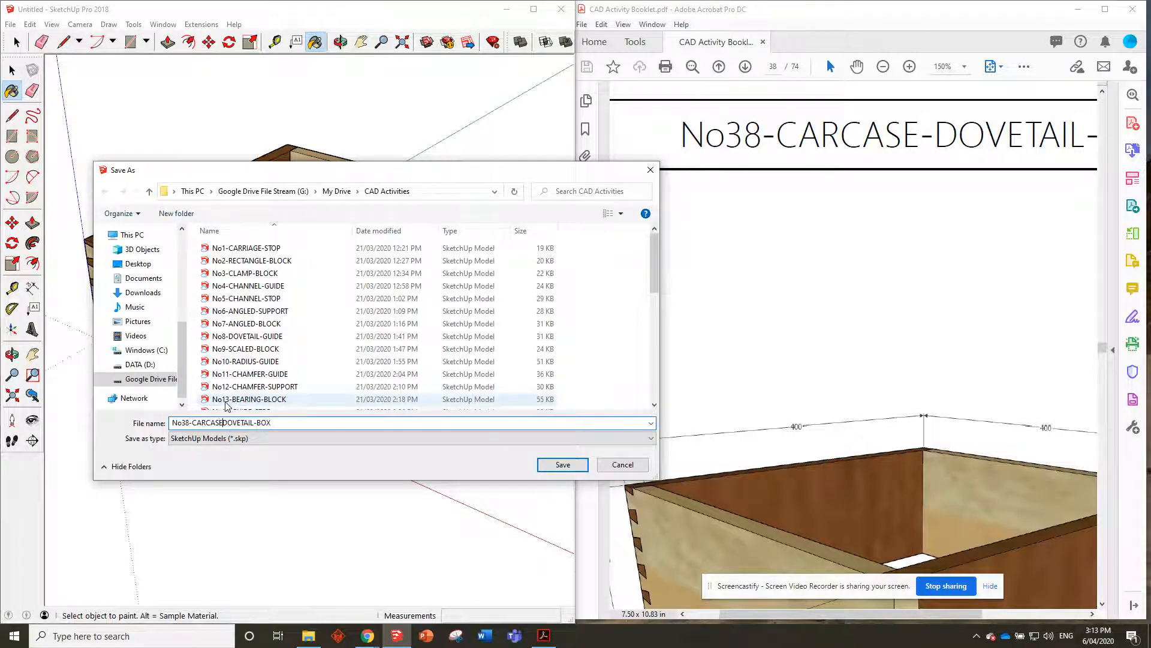
pyautogui.click(562, 464)
pyautogui.moveTo(180, 159); pyautogui.dragTo(156, 162, button='middle')
pyautogui.press('b')
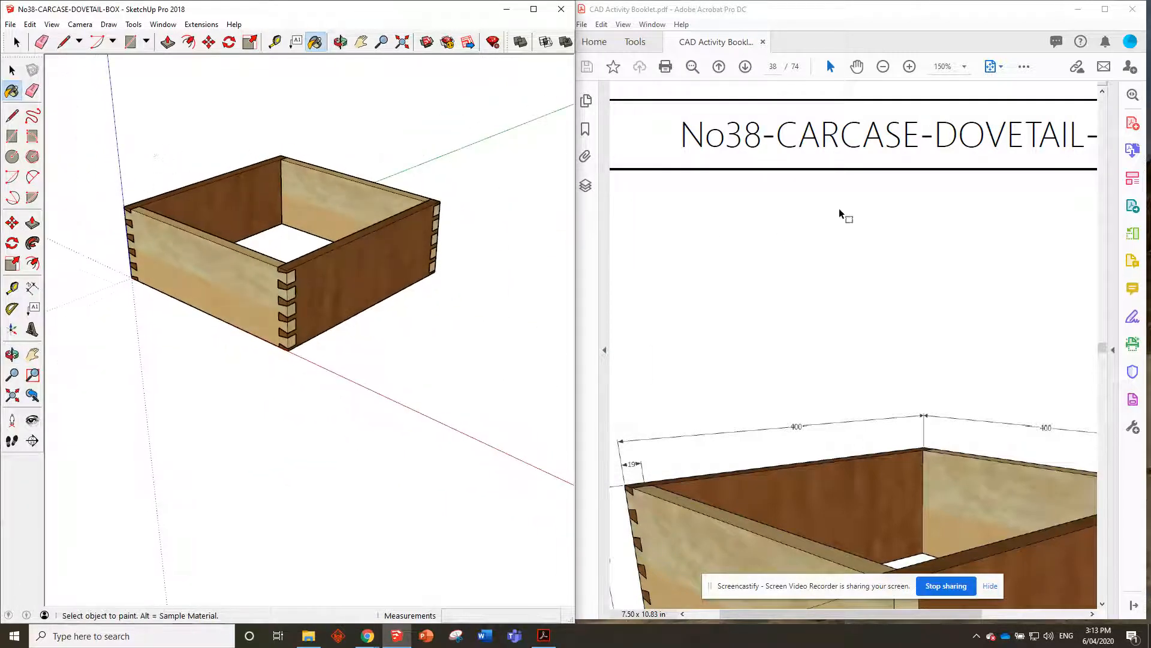
# - Bring up the booklet's page 39, No39-CARCASE-FINGER-JOINT-BOX, at a readable size and start a new empty model
pyautogui.keyDown('ctrl'); pyautogui.scroll(-4, 872, 309); pyautogui.keyUp('ctrl')
pyautogui.scroll(-2, 870, 307)
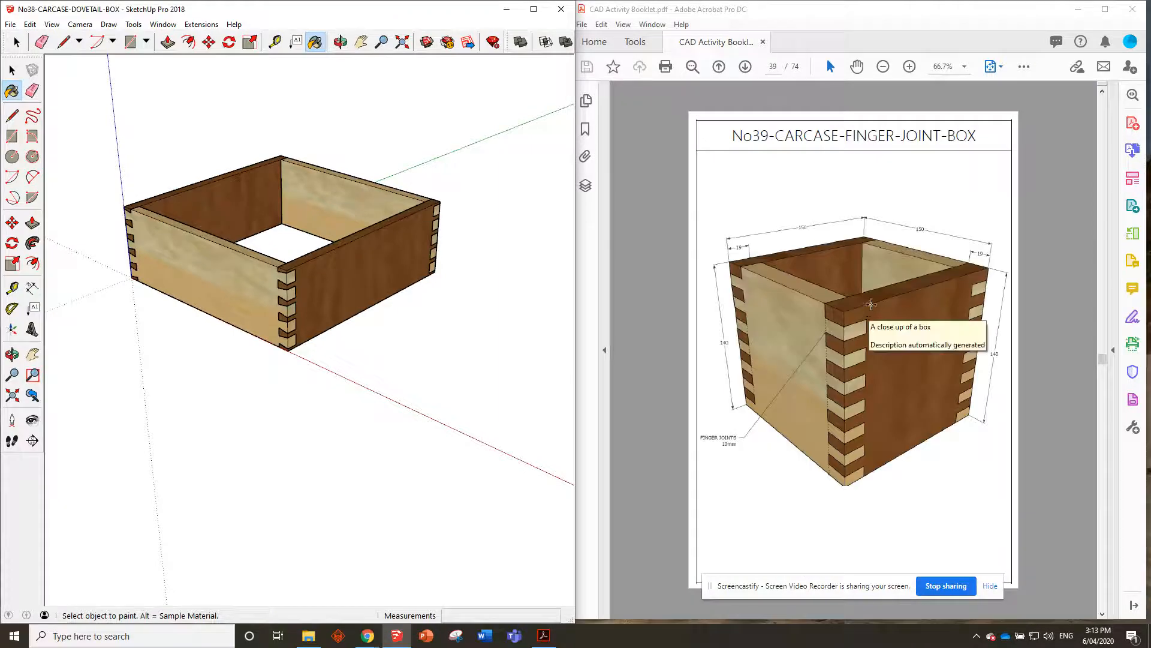
pyautogui.keyDown('ctrl'); pyautogui.scroll(1, 882, 290); pyautogui.keyUp('ctrl')
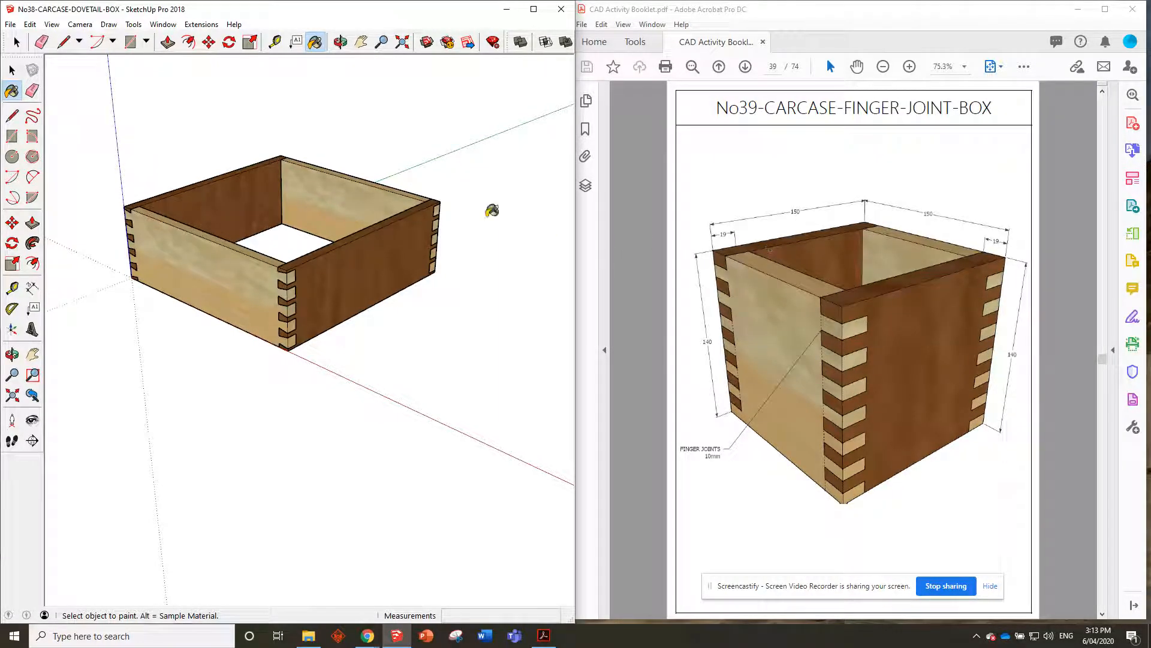
pyautogui.click(10, 24)
pyautogui.click(28, 38)
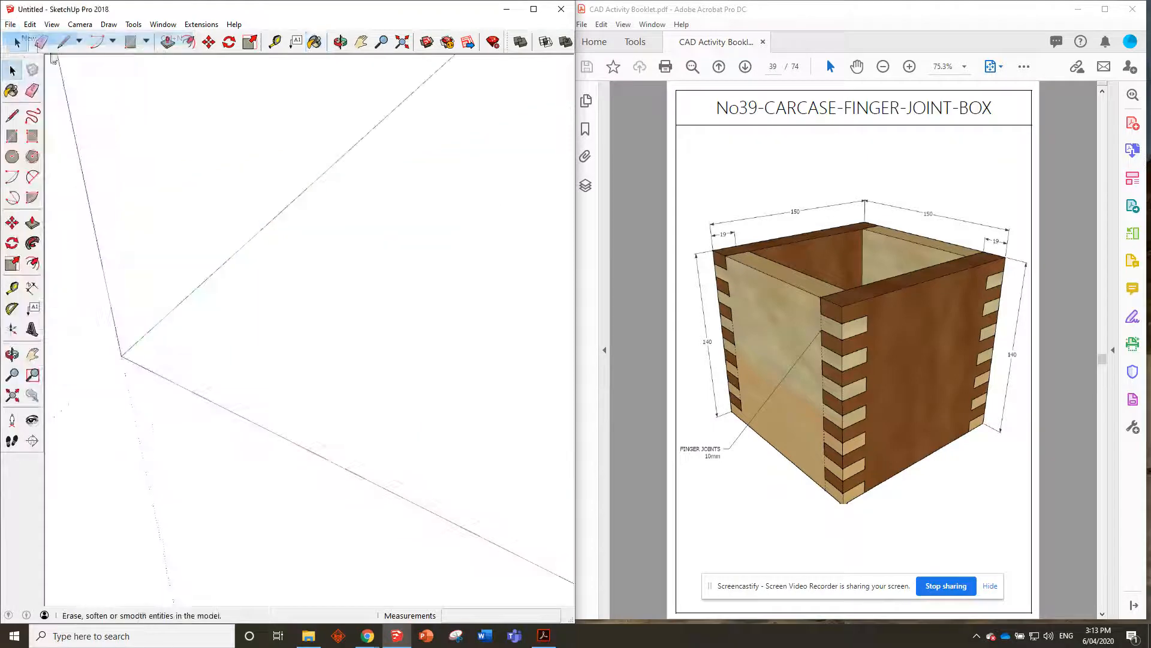